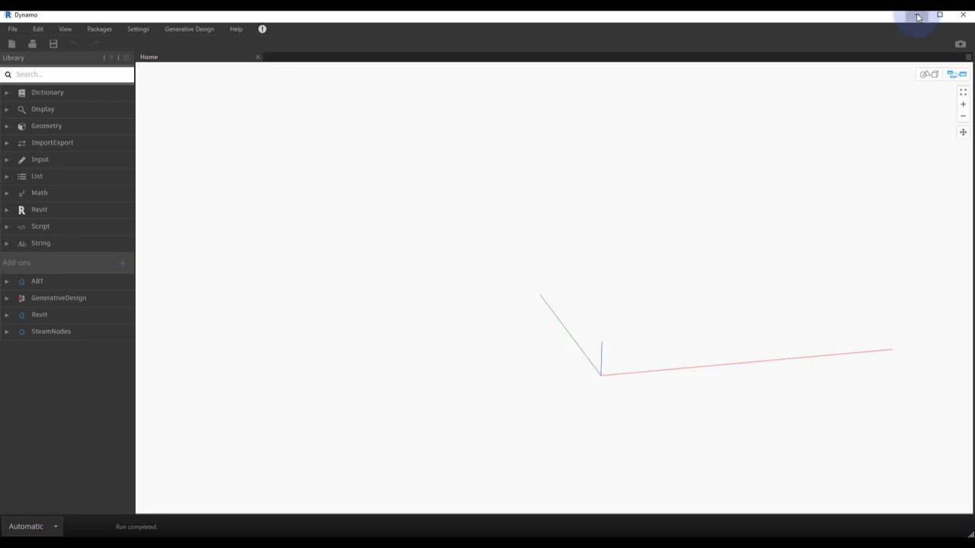
Minimize Dynamo and open the model's default 3D view.
click(918, 17)
scroll(333, 233, up, 2)
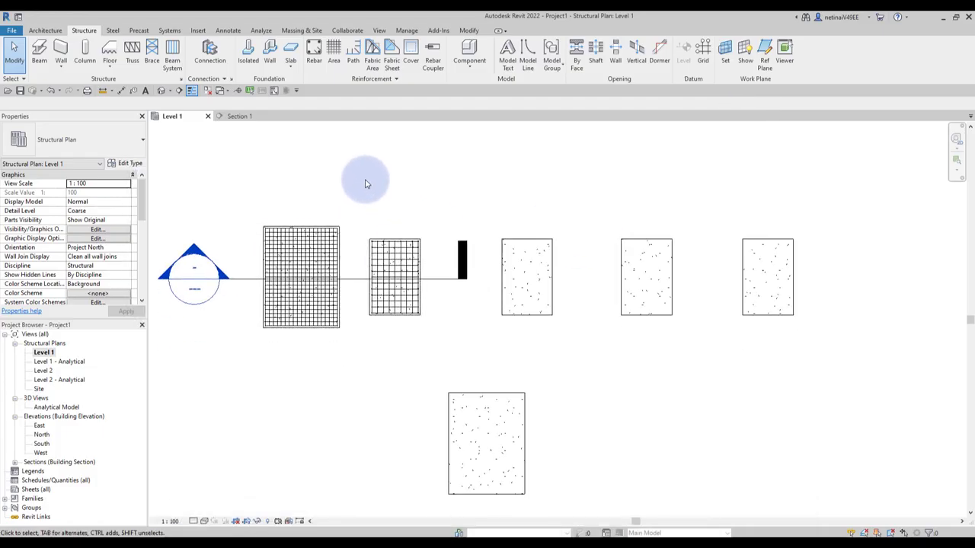
click(160, 90)
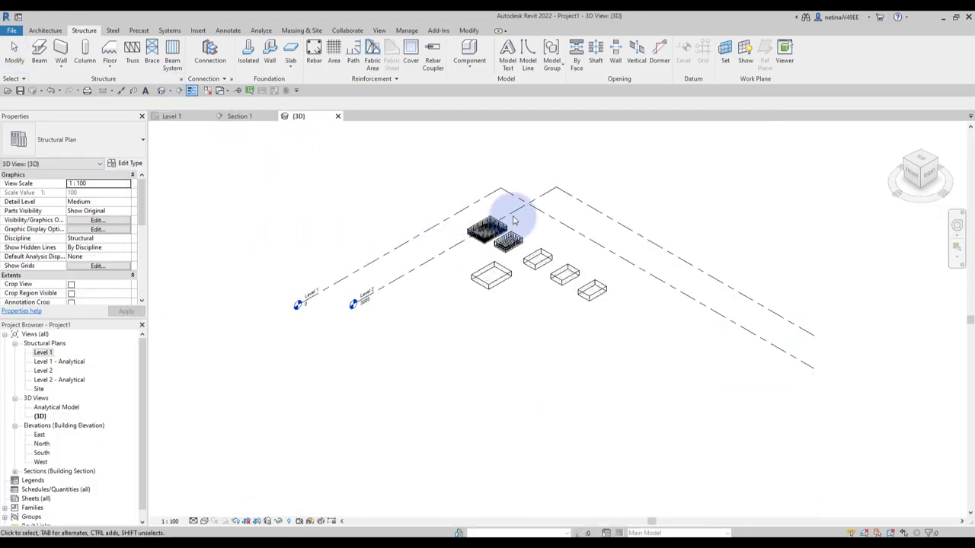
scroll(513, 220, up, 3)
scroll(514, 221, up, 3)
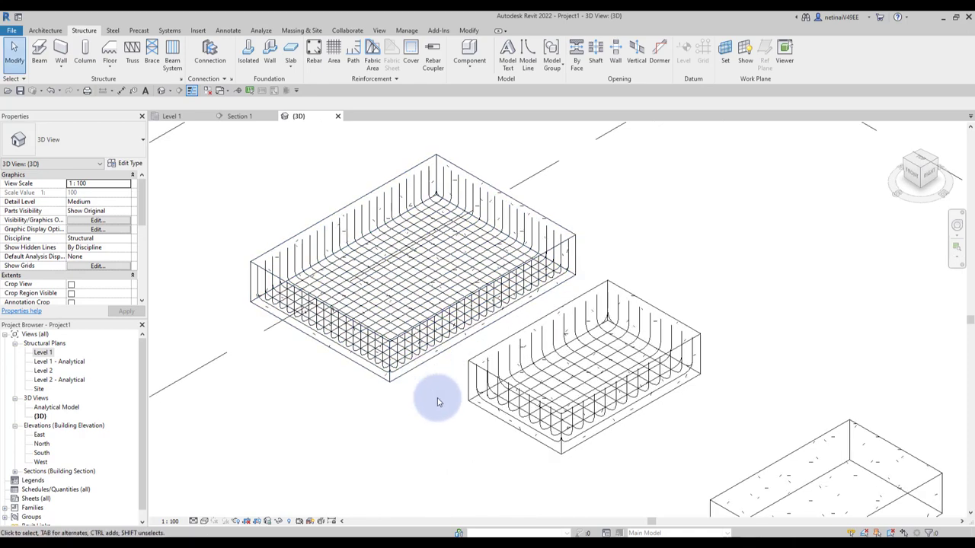
scroll(430, 358, down, 1)
scroll(426, 316, down, 2)
scroll(427, 301, up, 1)
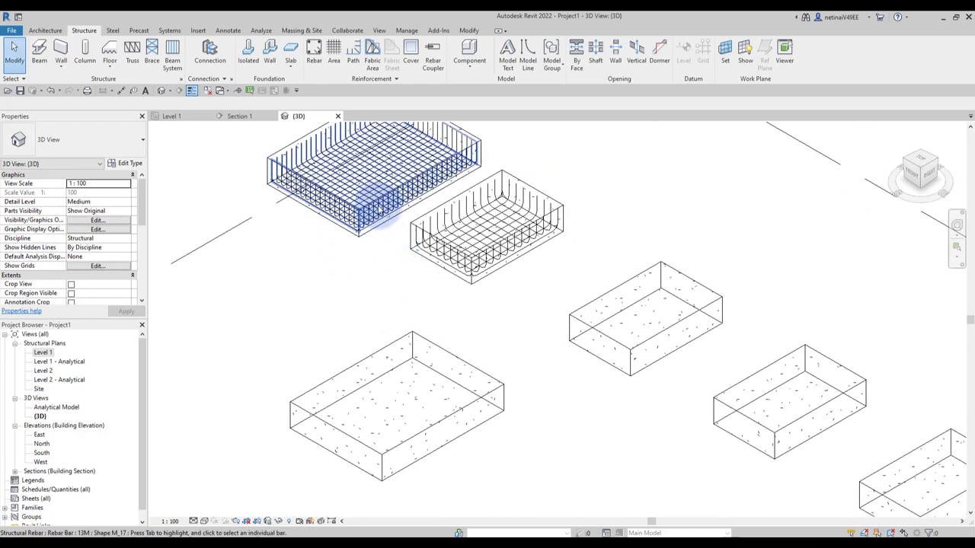
scroll(378, 206, up, 1)
scroll(337, 342, up, 2)
Select two reinforced footings to inspect their rebar, then clear the selection.
click(417, 344)
scroll(425, 359, down, 1)
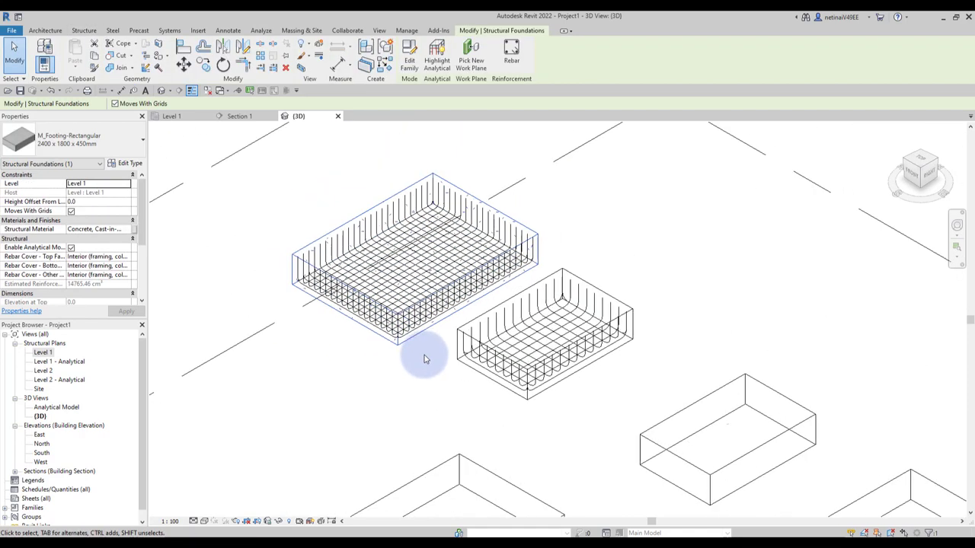
scroll(425, 360, down, 2)
ctrl+click(442, 386)
scroll(374, 305, up, 1)
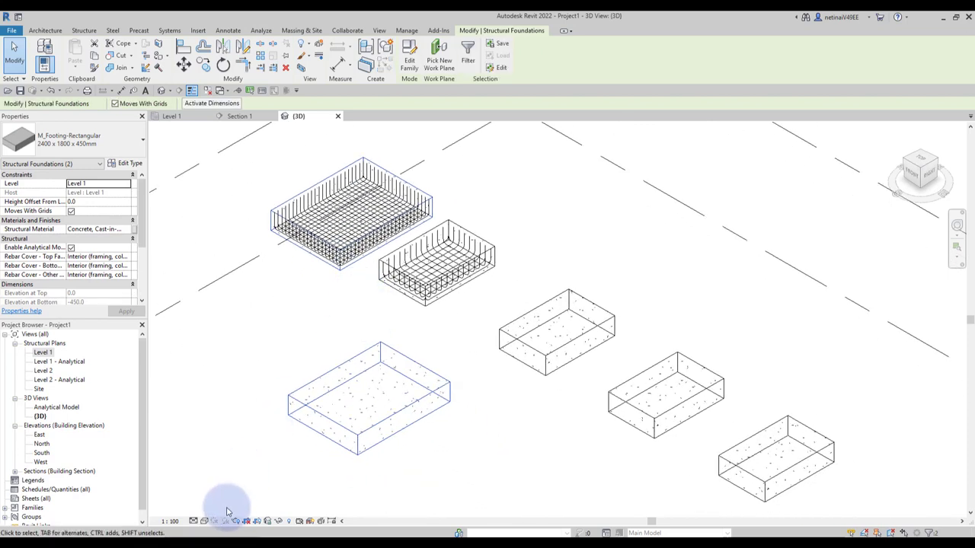
scroll(350, 320, up, 2)
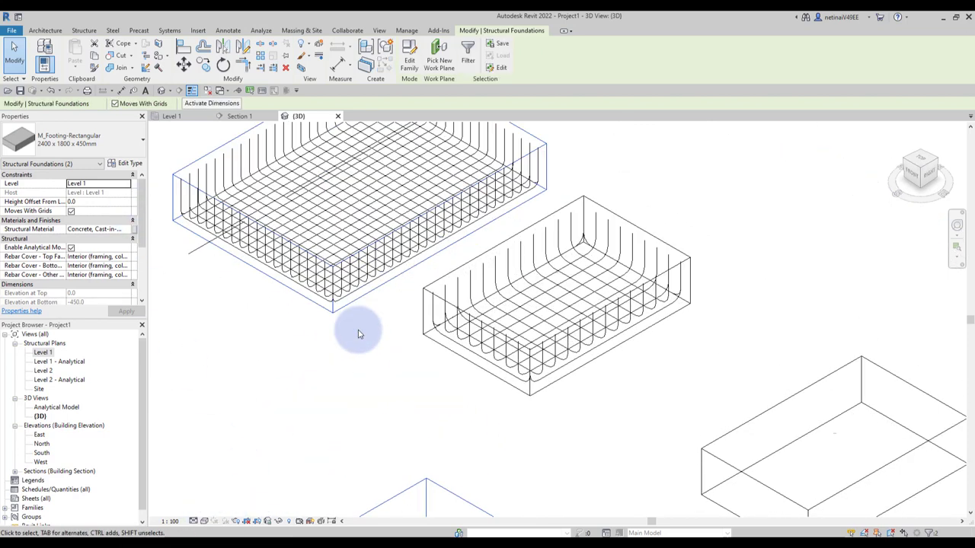
click(358, 329)
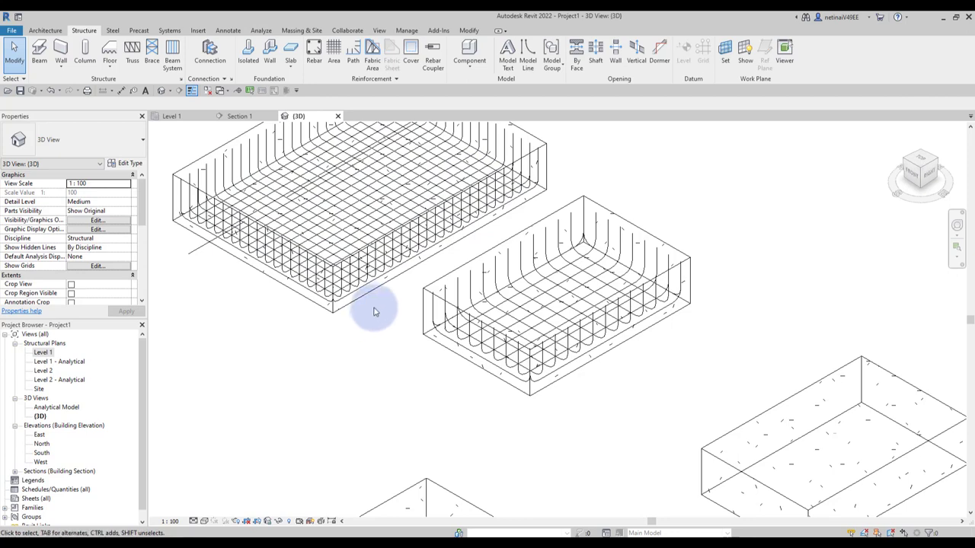
scroll(354, 266, down, 2)
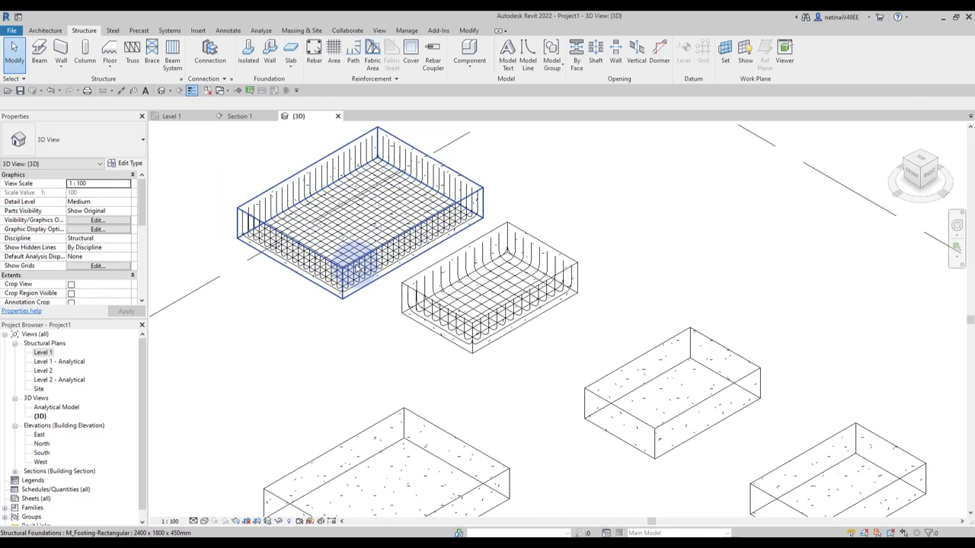
Select the rectangular footing, then select the four smaller footings together.
click(348, 297)
middle_drag(348, 297, 376, 261)
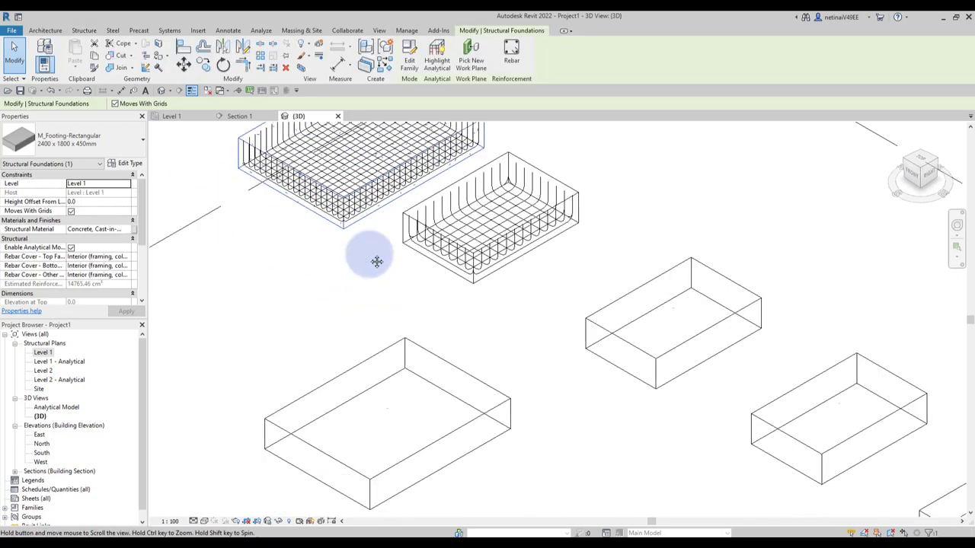
click(516, 322)
middle_drag(450, 325, 302, 357)
click(433, 240)
middle_drag(522, 267, 443, 249)
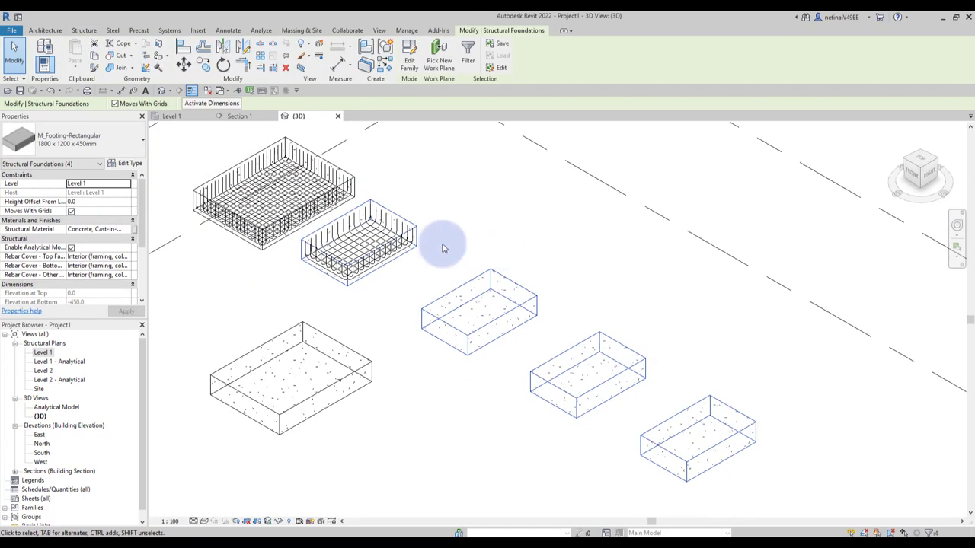
Set the 3D view's visual style to Shaded.
click(203, 523)
click(228, 479)
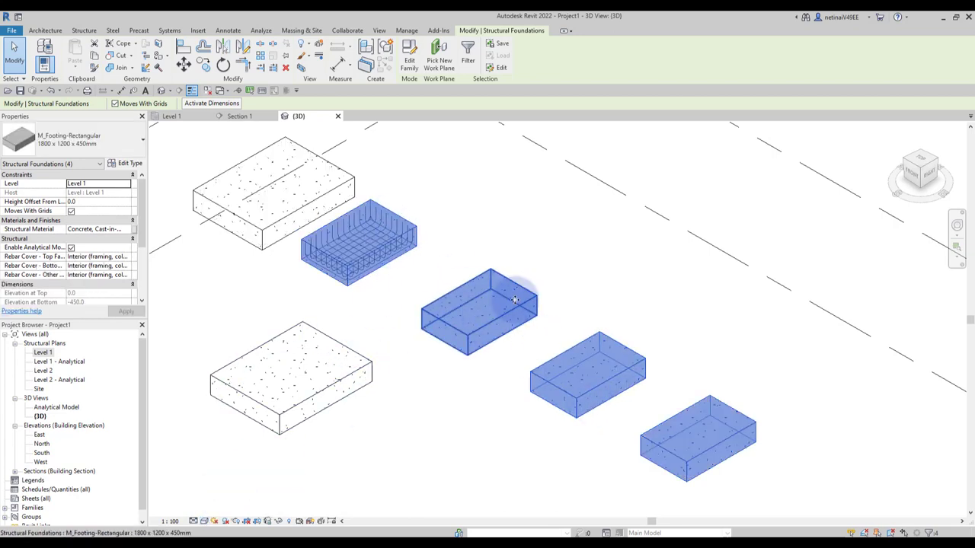
scroll(371, 200, up, 3)
Select the waffle footing to inspect its rebar, then deselect it.
click(483, 210)
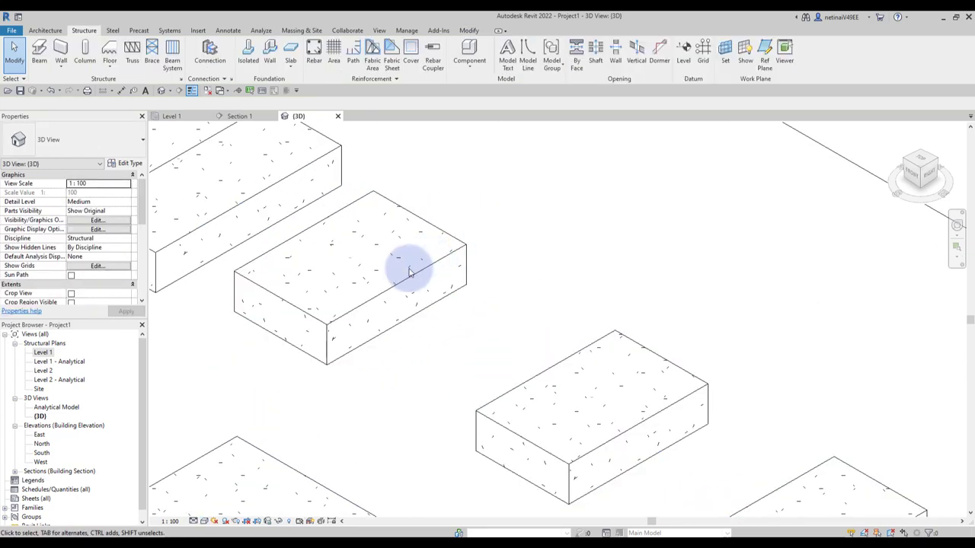
click(409, 272)
scroll(366, 268, up, 2)
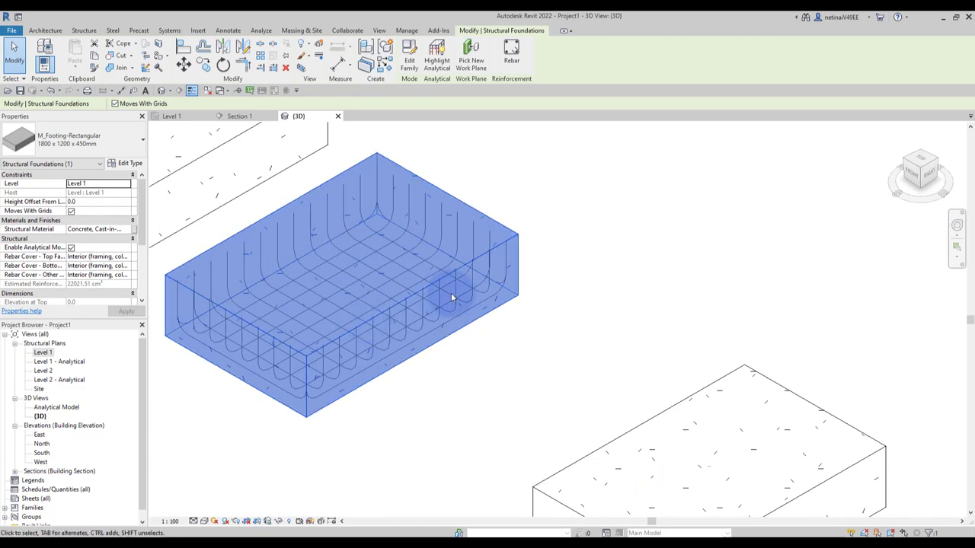
click(617, 288)
scroll(617, 289, down, 2)
scroll(618, 292, down, 1)
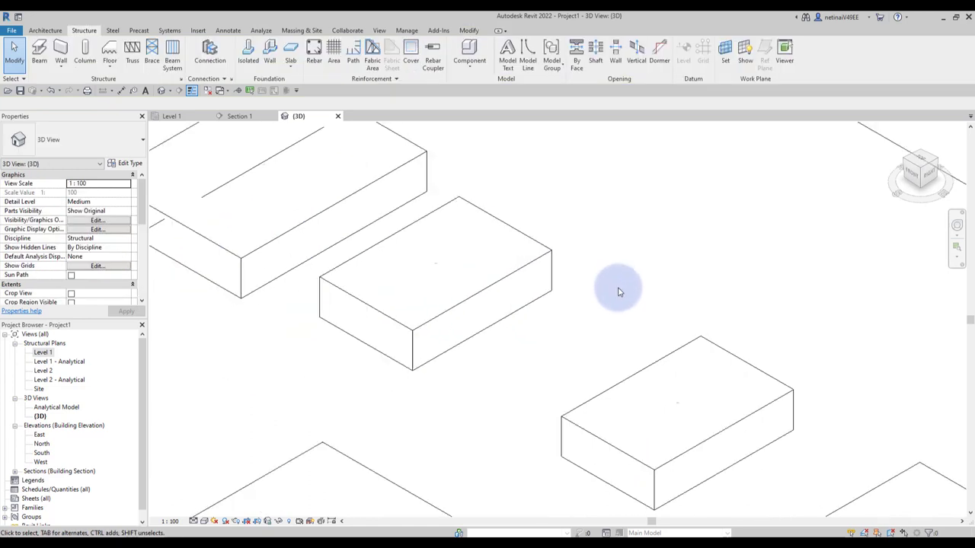
scroll(603, 288, down, 2)
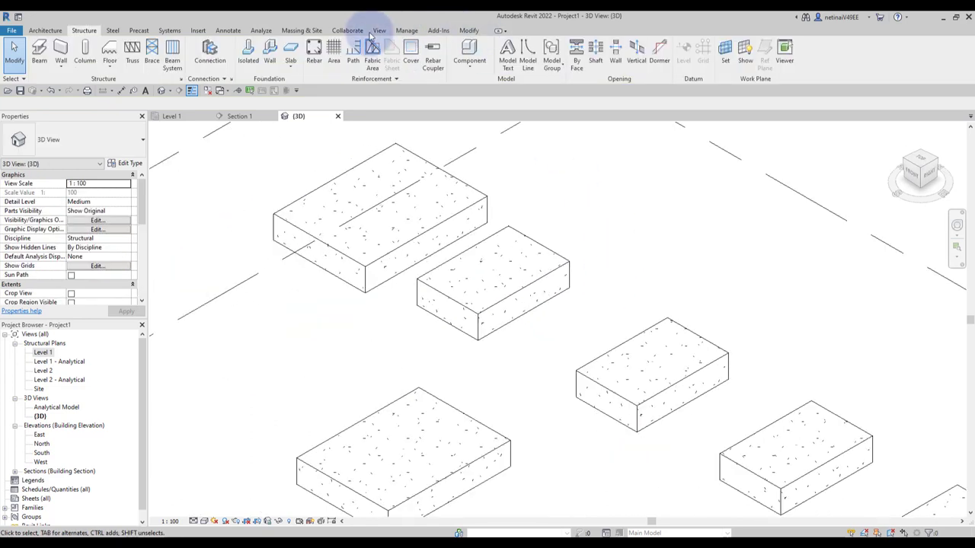
click(408, 31)
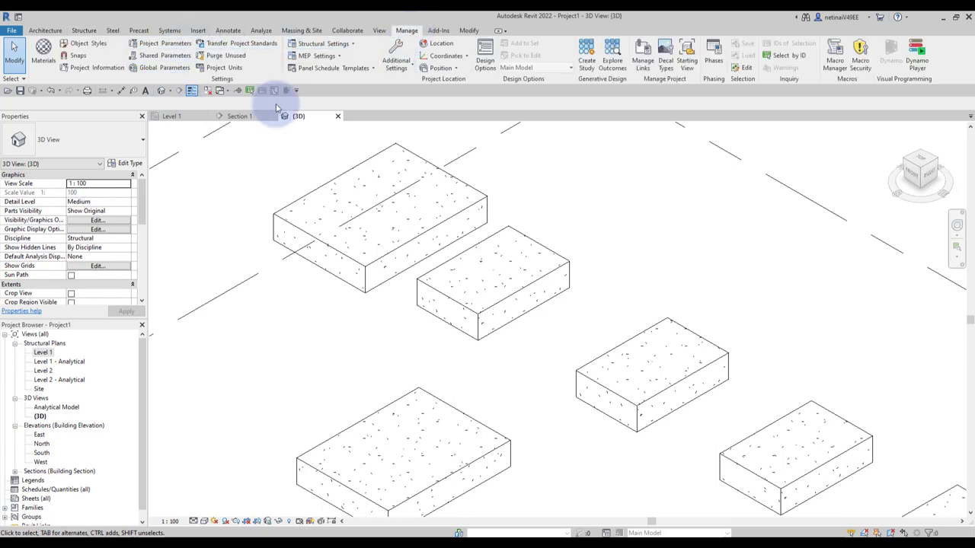
In Shared Parameters, keep the current file and create a new group named Rebar.
click(150, 59)
drag(440, 160, 289, 175)
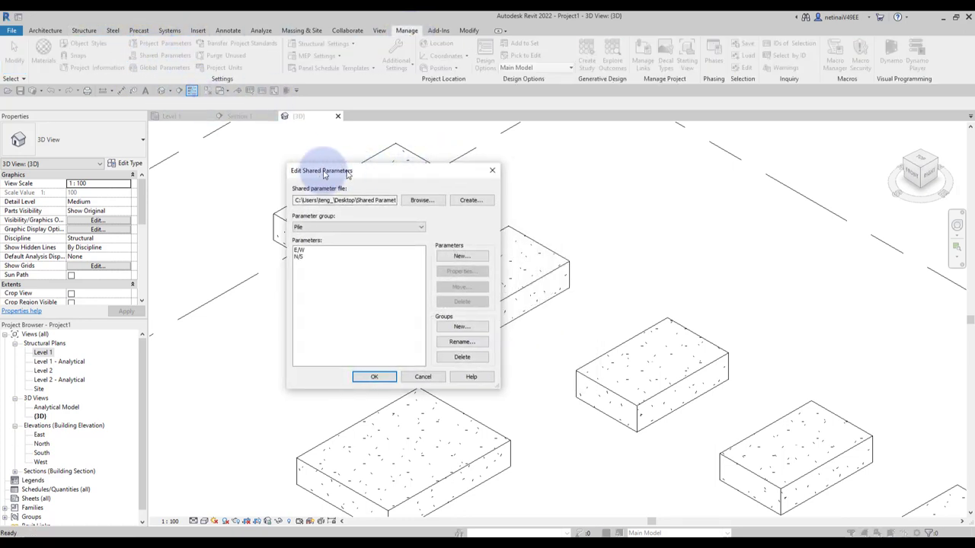
click(365, 205)
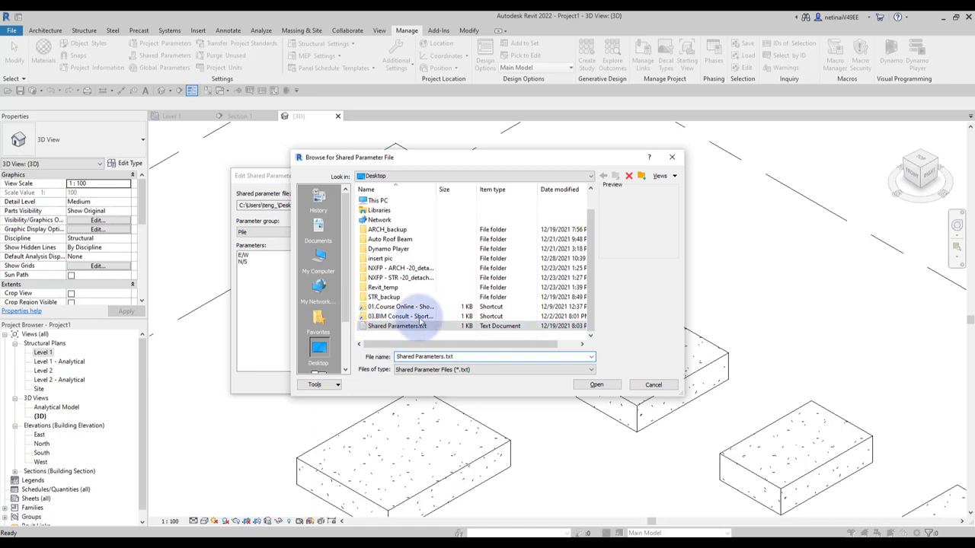
click(670, 156)
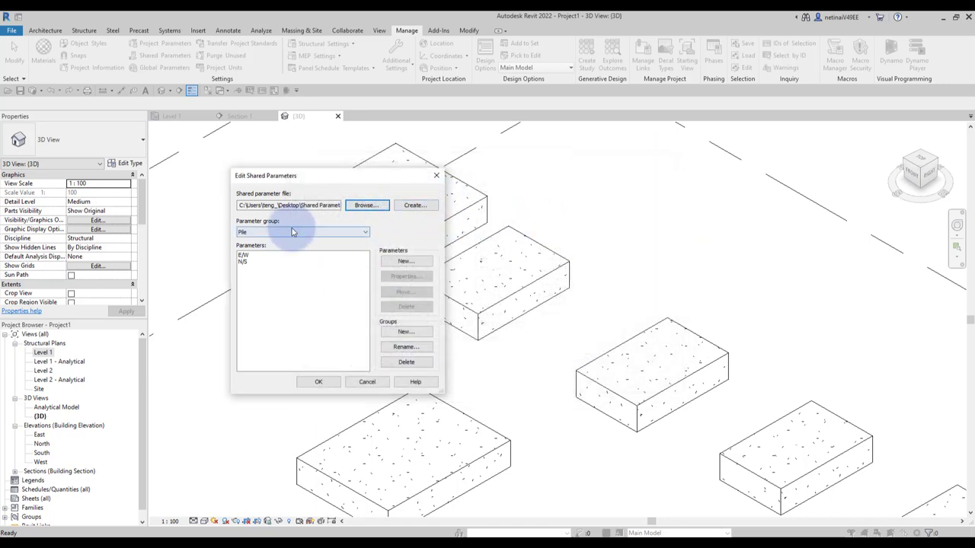
click(393, 333)
text(Rebar)
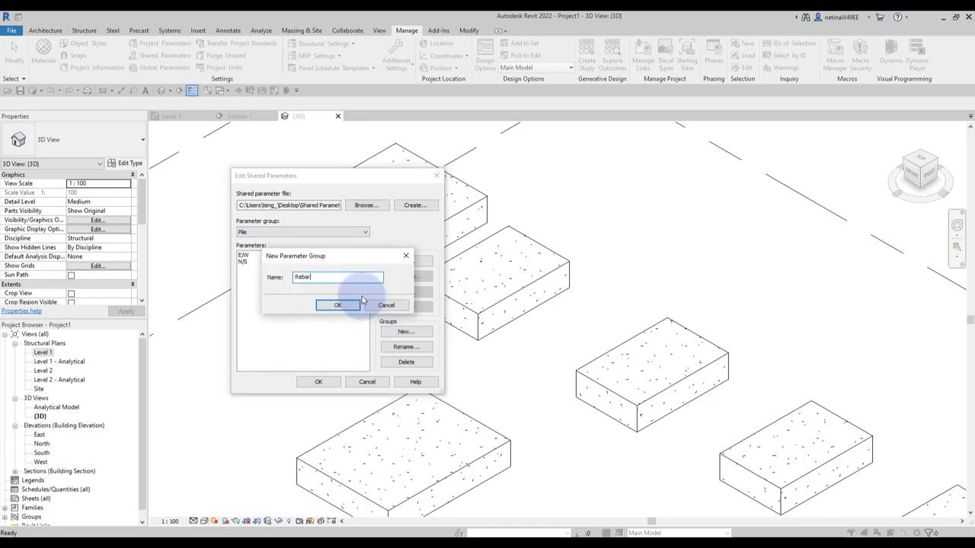
click(355, 304)
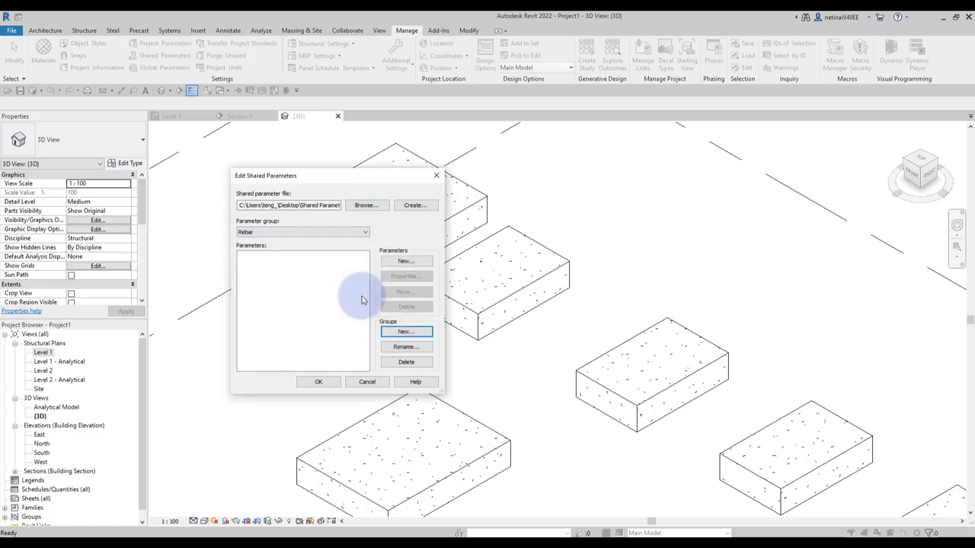
Add an Integer host-count parameter to the Rebar group and save the changes.
click(411, 262)
click(297, 286)
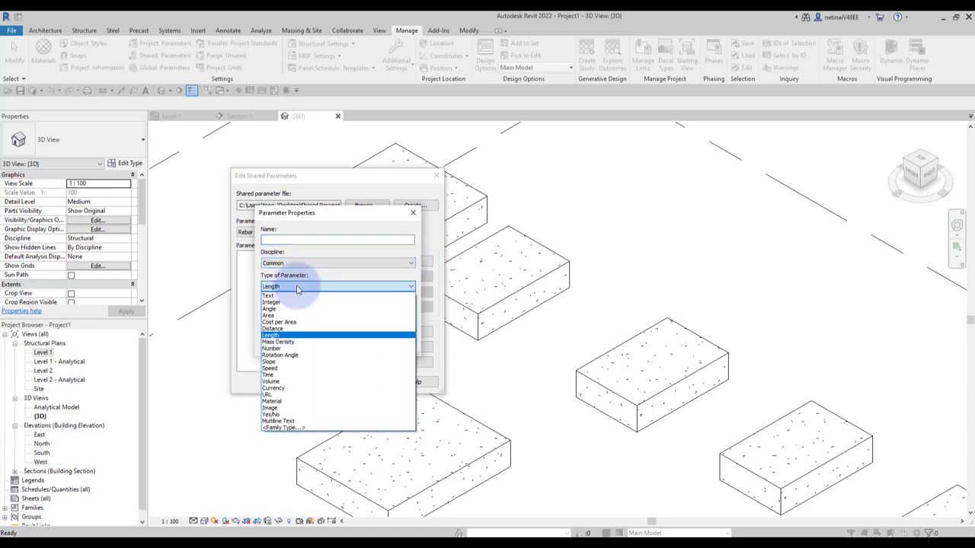
click(291, 302)
text(จำนวน Host)
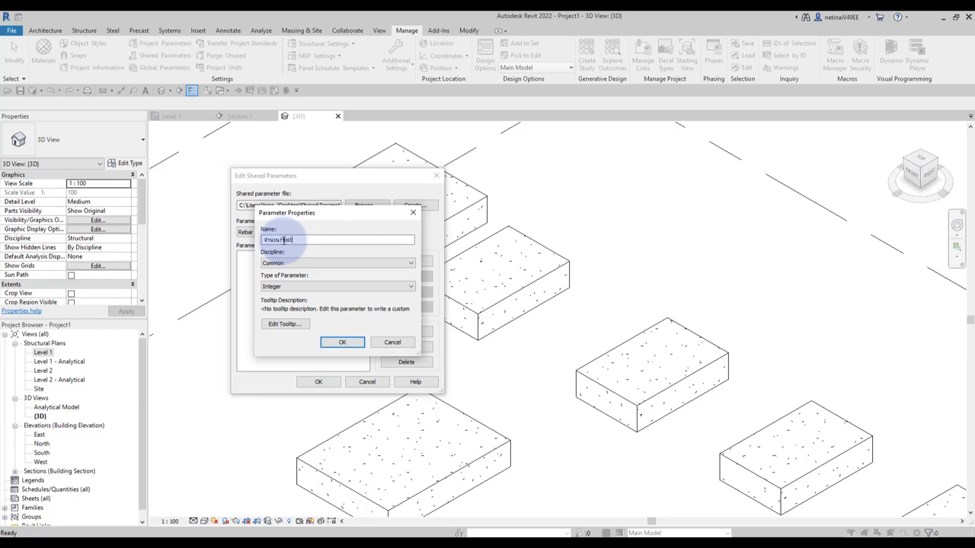
click(342, 342)
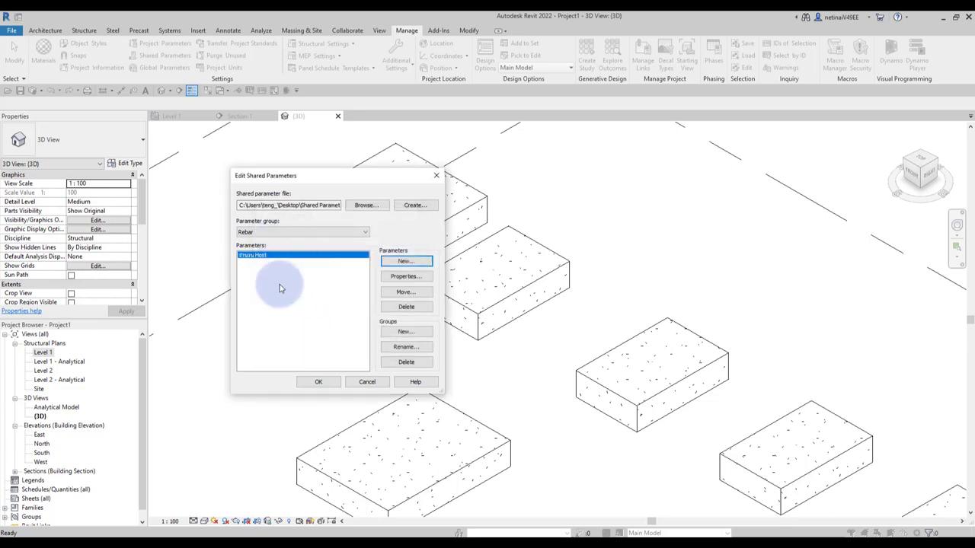
click(316, 383)
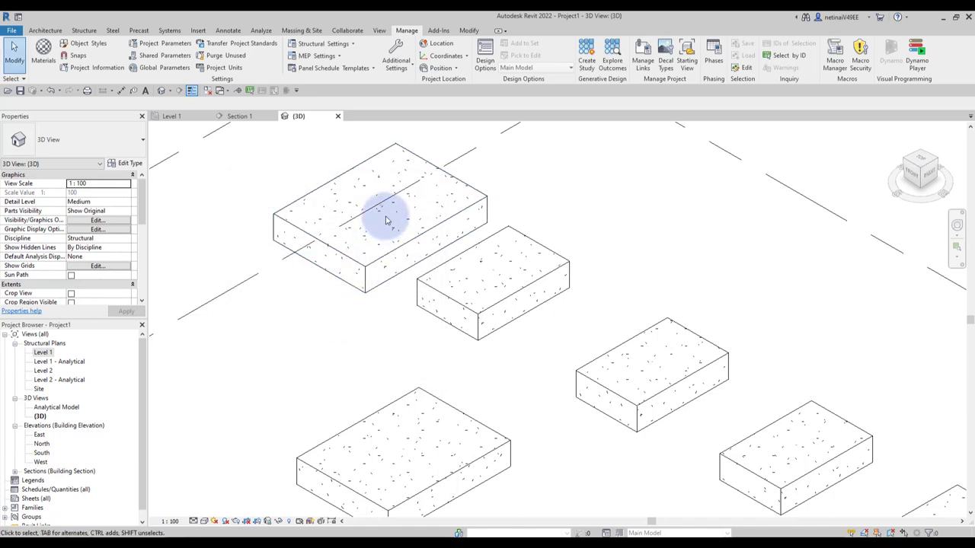
scroll(389, 229, up, 2)
Switch the view to Wireframe and start a shared project parameter from the Rebar group.
click(204, 521)
click(229, 465)
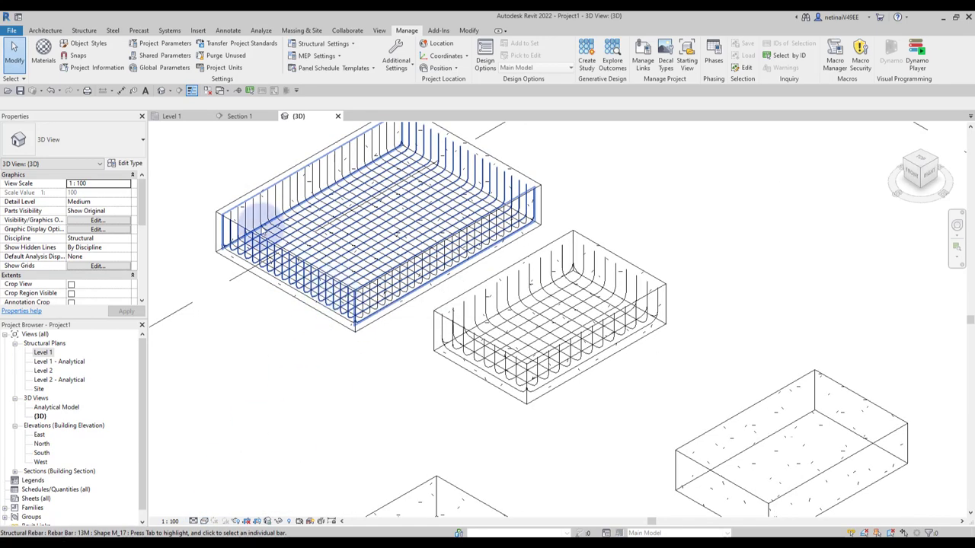
click(158, 48)
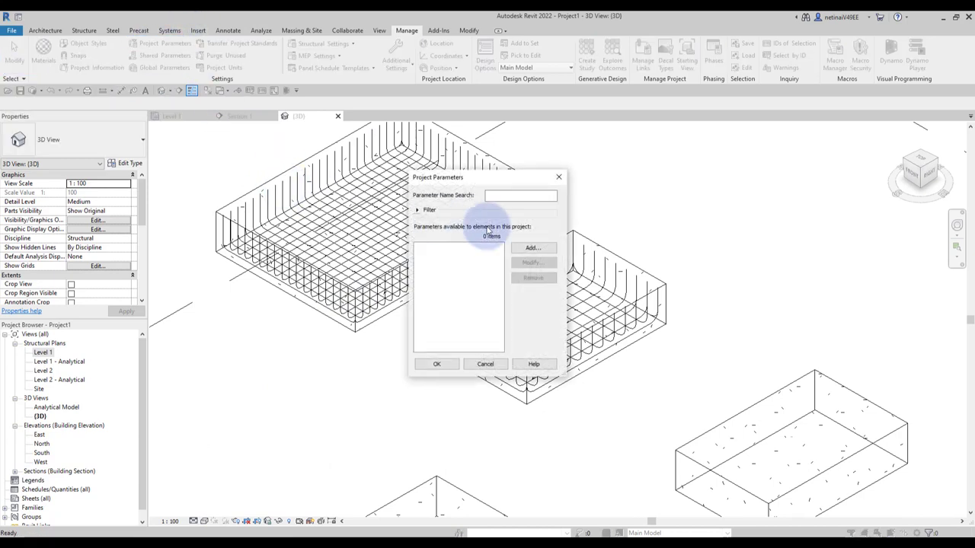
click(533, 249)
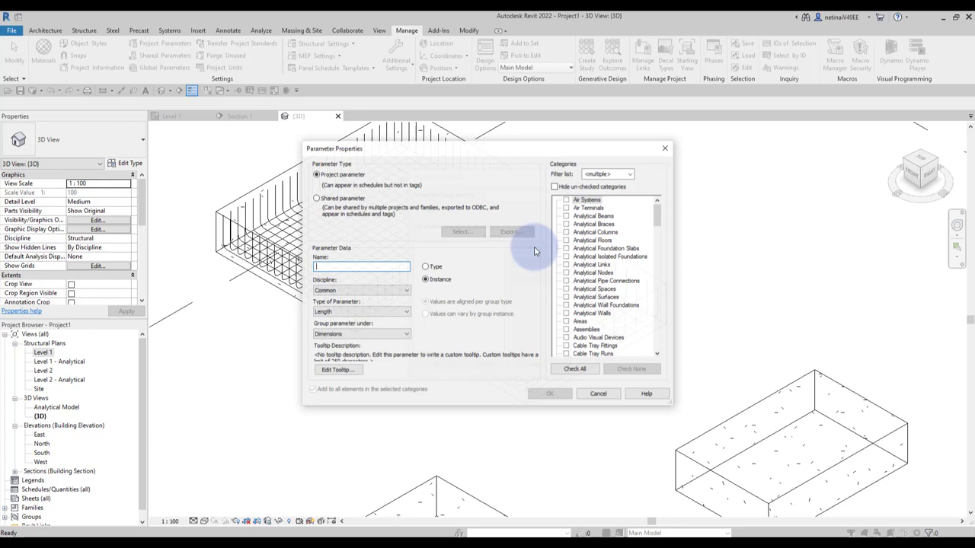
click(316, 198)
click(460, 231)
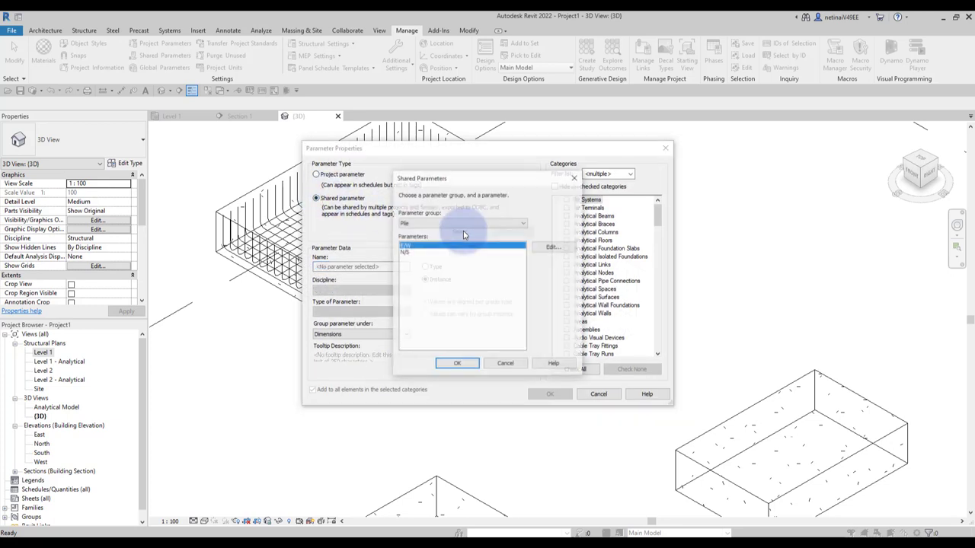
click(462, 222)
click(412, 247)
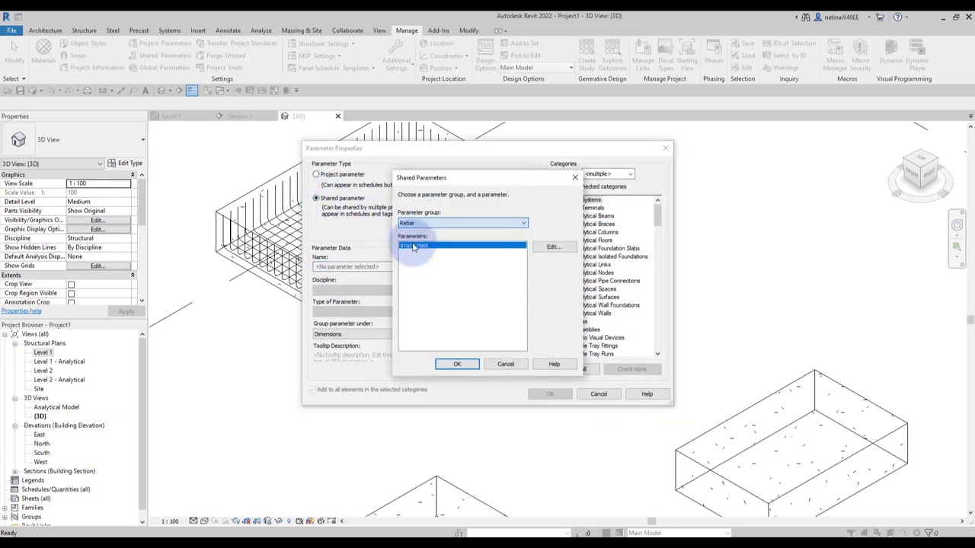
Bind the host-count parameter to the Structural Rebar category and confirm.
click(457, 366)
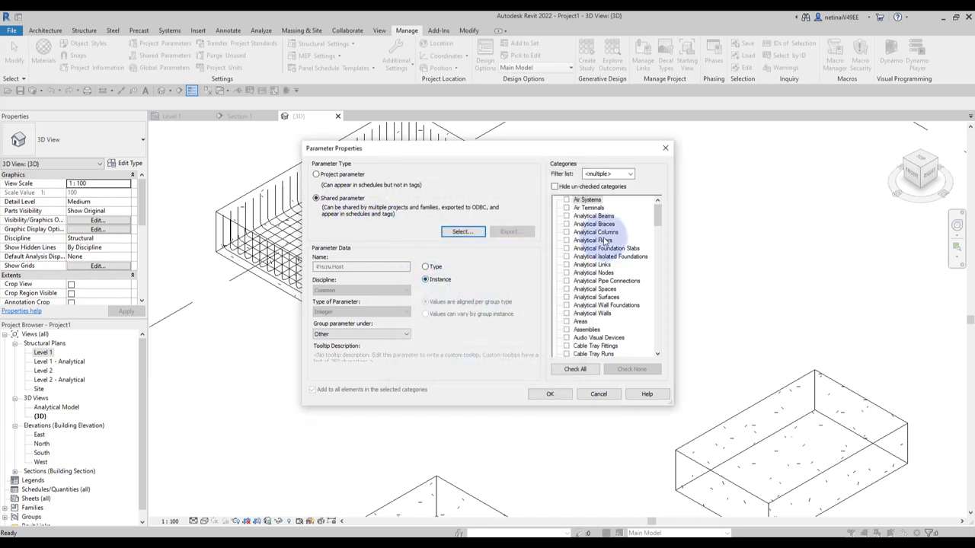
scroll(601, 259, down, 5)
scroll(598, 269, down, 5)
scroll(597, 268, down, 2)
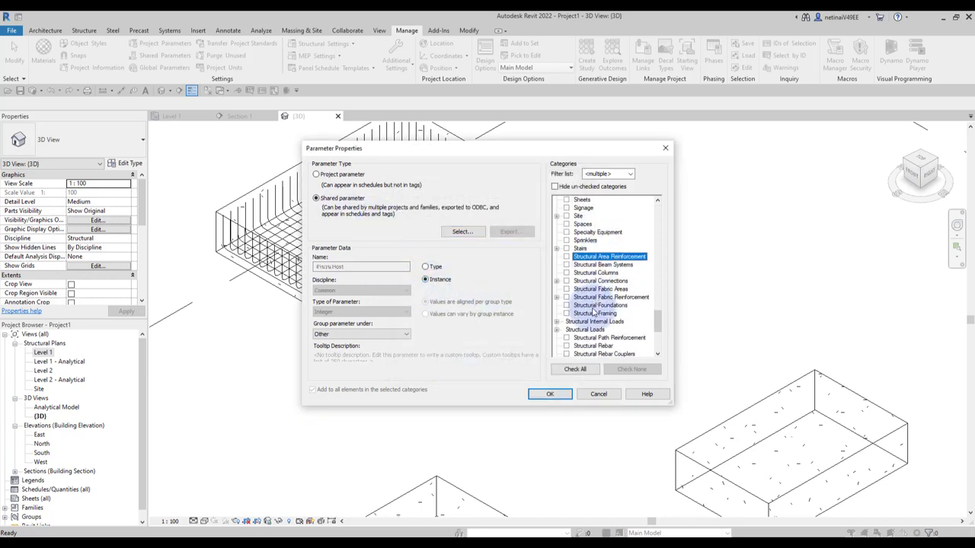
click(567, 345)
scroll(609, 313, down, 1)
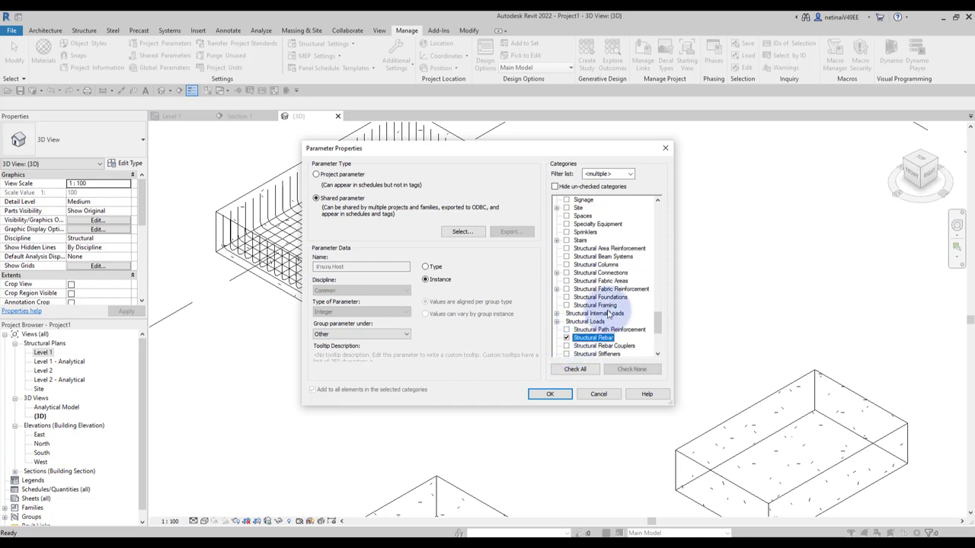
click(550, 395)
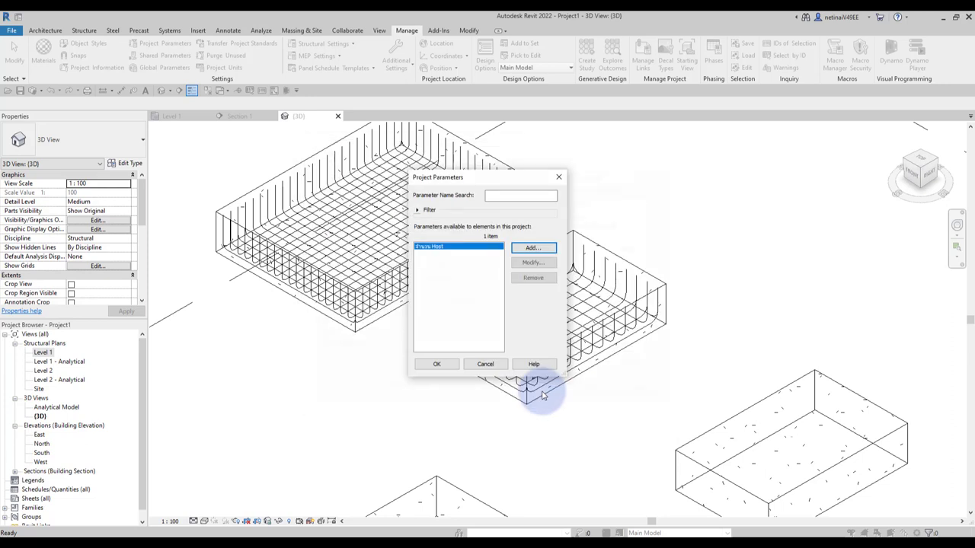
click(432, 367)
Confirm the first footing's rebar set shows the host-count parameter under Other, then switch to Dynamo.
click(366, 312)
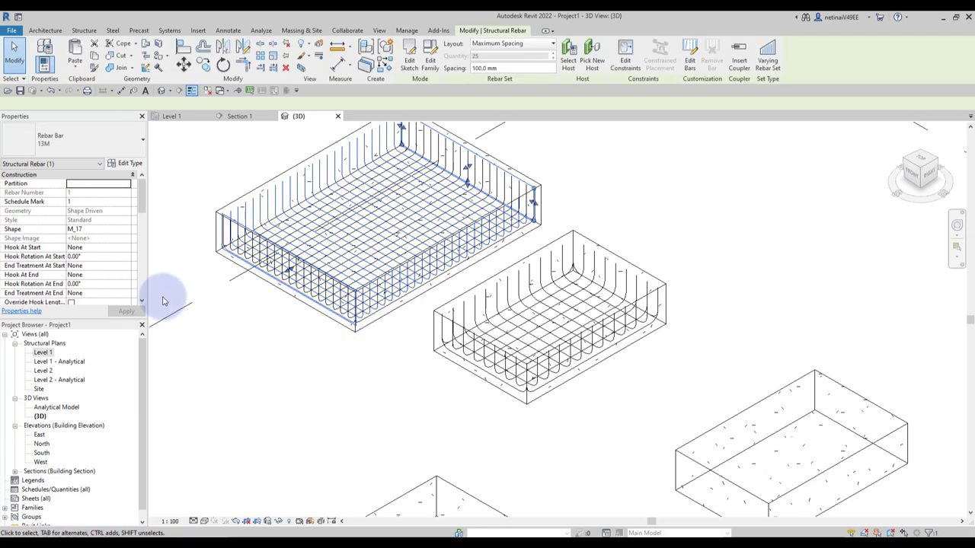
scroll(114, 254, down, 3)
scroll(113, 256, down, 3)
scroll(115, 254, down, 3)
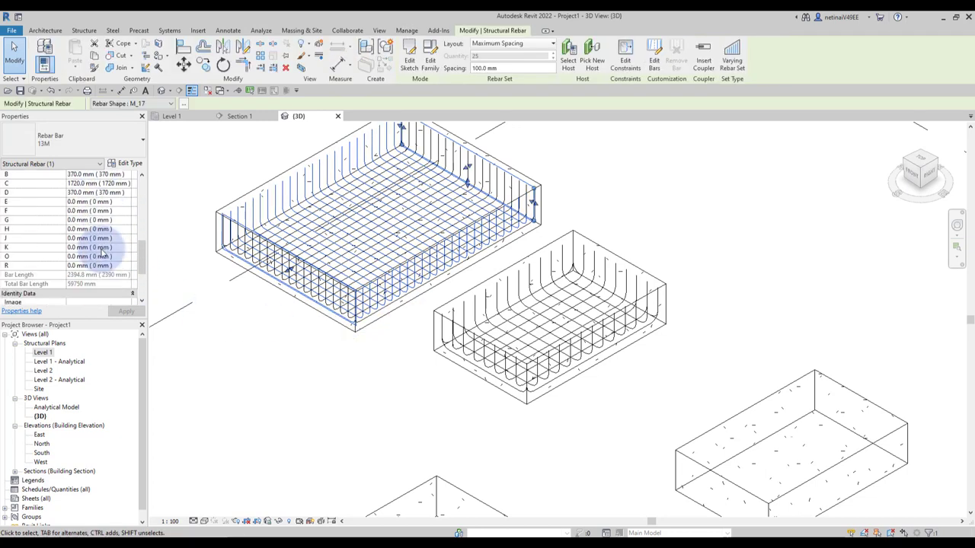
scroll(107, 252, down, 3)
scroll(118, 256, down, 3)
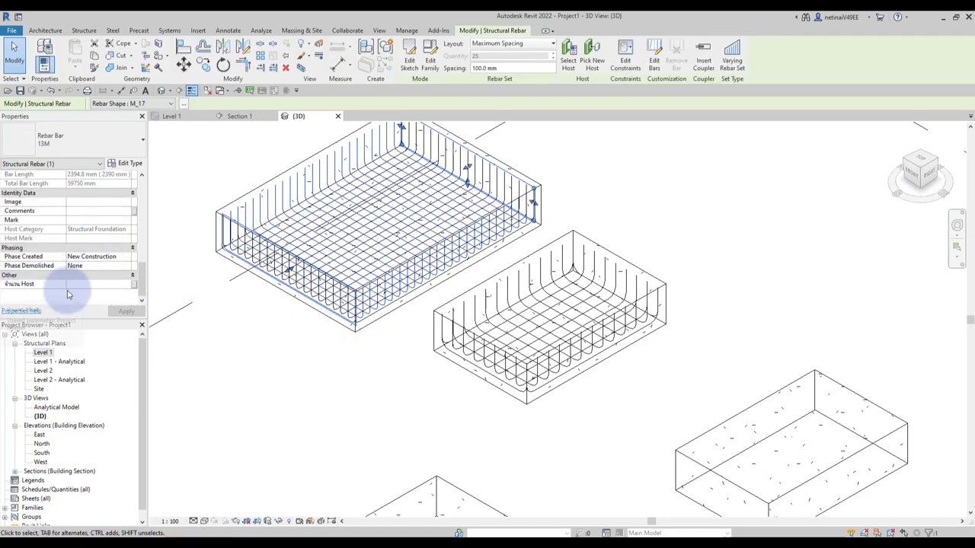
click(337, 362)
scroll(366, 365, down, 3)
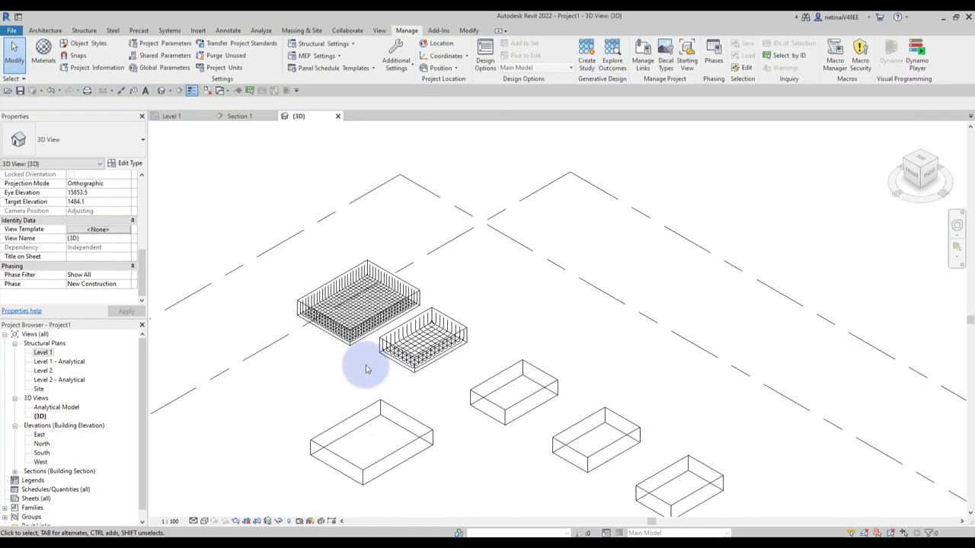
scroll(353, 335, down, 2)
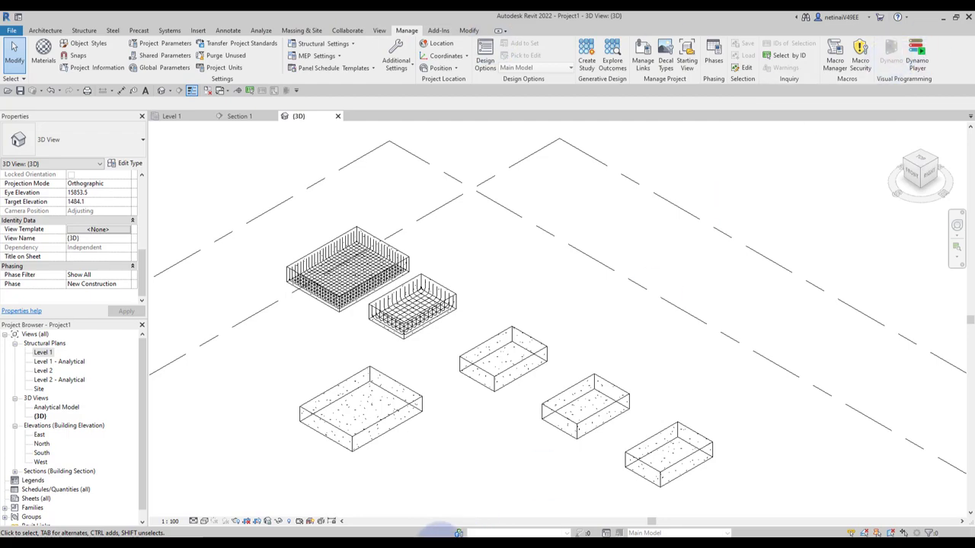
mouse_move(450, 533)
click(479, 505)
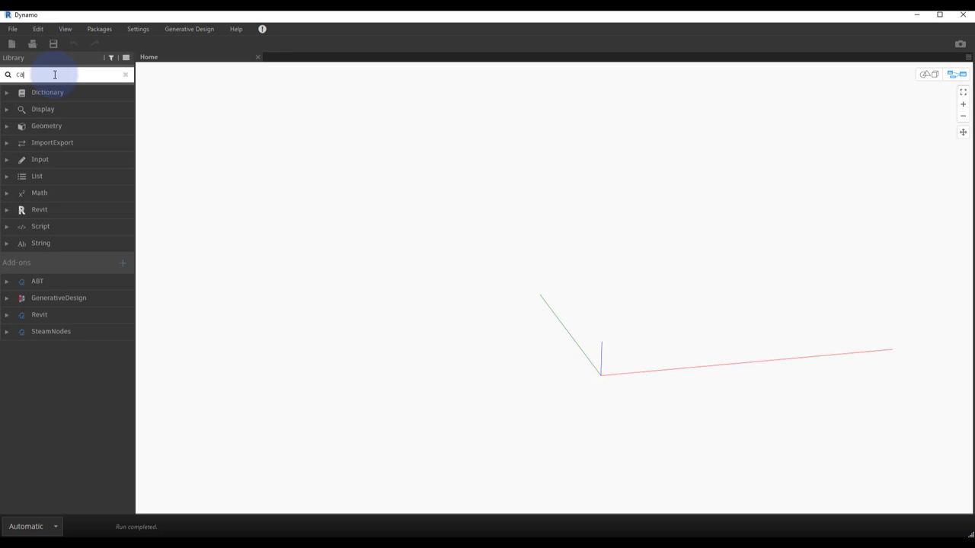
Place Categories and All Elements of Category nodes side by side on the canvas.
text(l)
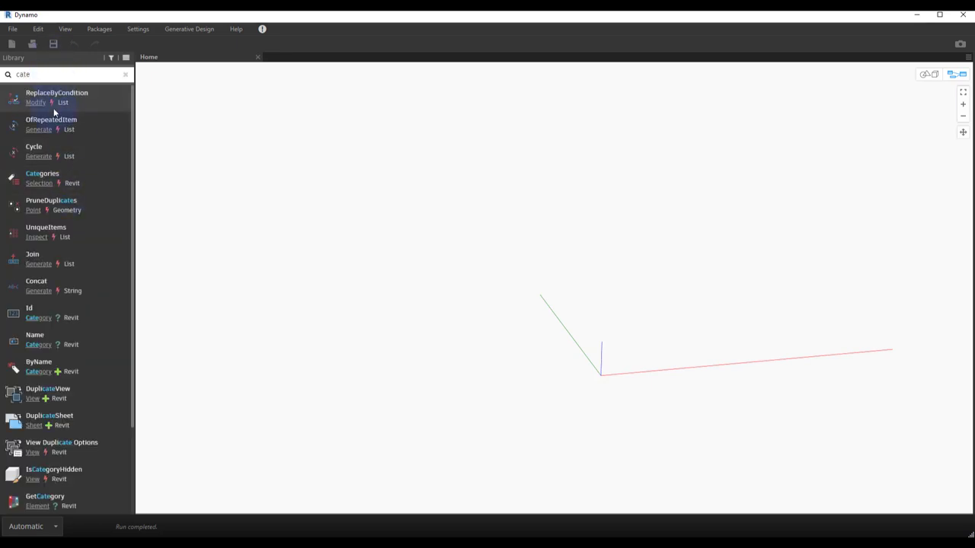
click(76, 179)
drag(535, 264, 267, 184)
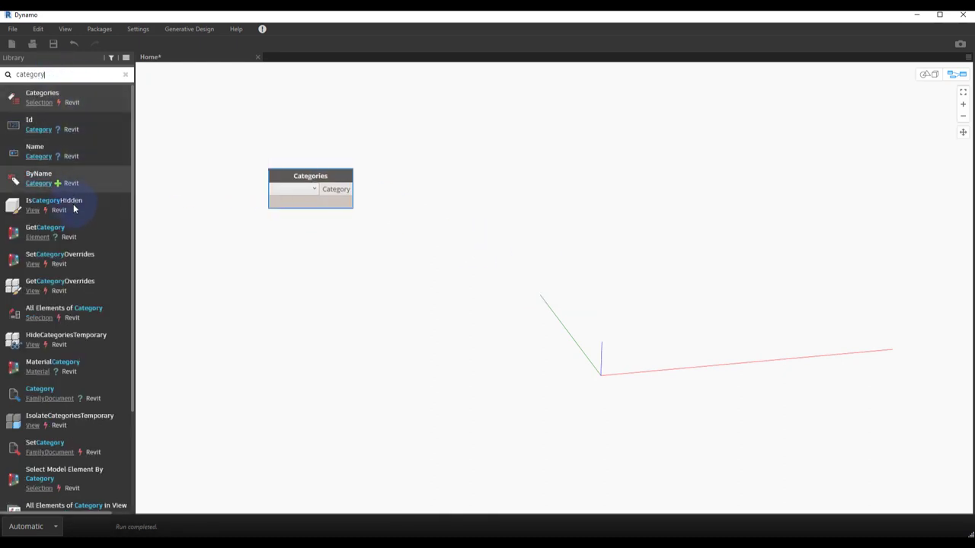
click(81, 318)
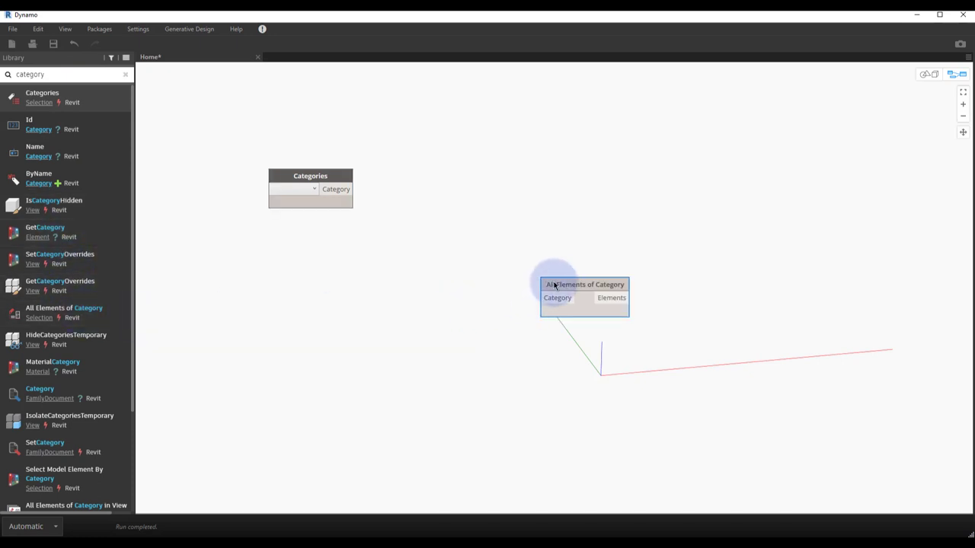
drag(555, 282, 350, 195)
Set Categories to Structural Foundations, wire it into All Elements of Category, and pin the preview.
click(301, 190)
scroll(277, 255, down, 20)
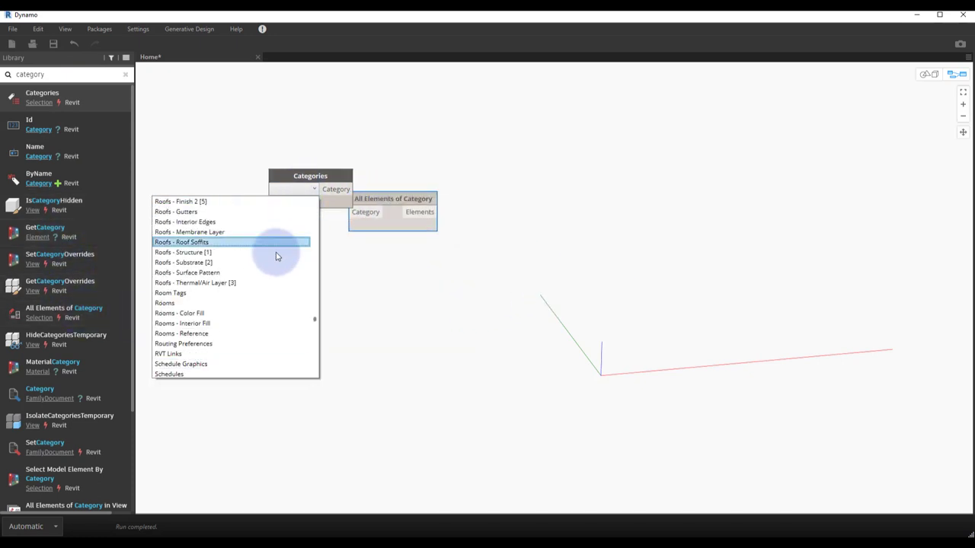
scroll(246, 264, down, 12)
scroll(236, 284, down, 3)
scroll(238, 286, down, 2)
scroll(240, 289, down, 3)
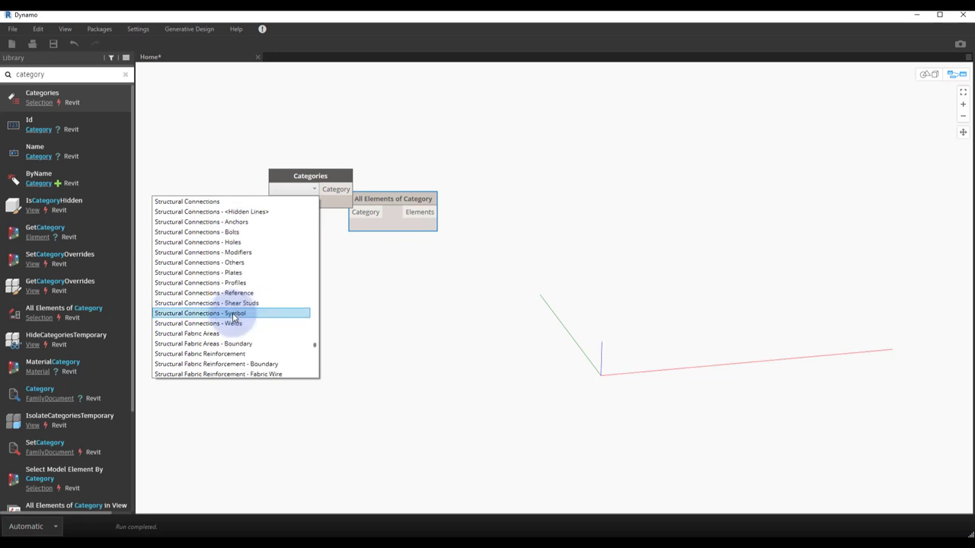
scroll(239, 309, down, 4)
scroll(234, 318, down, 4)
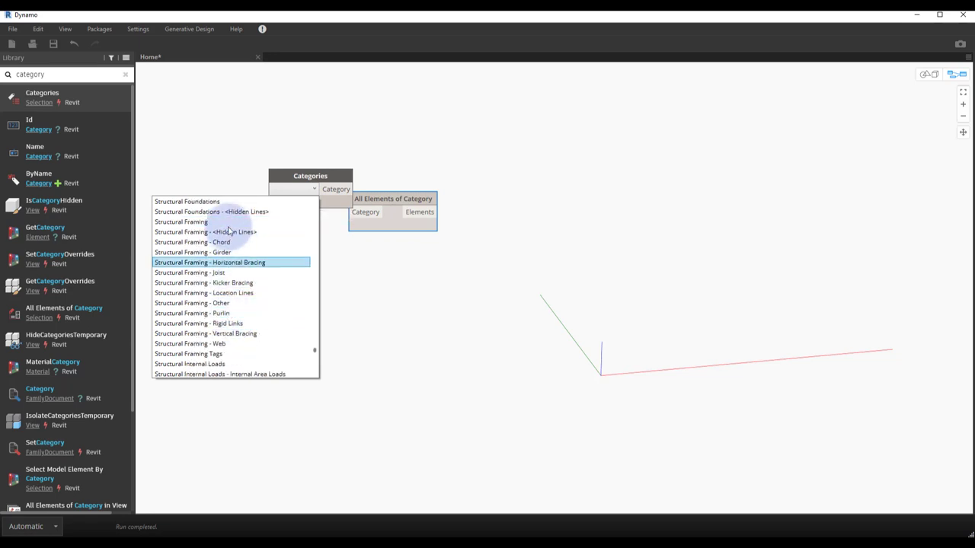
click(195, 201)
drag(387, 205, 469, 204)
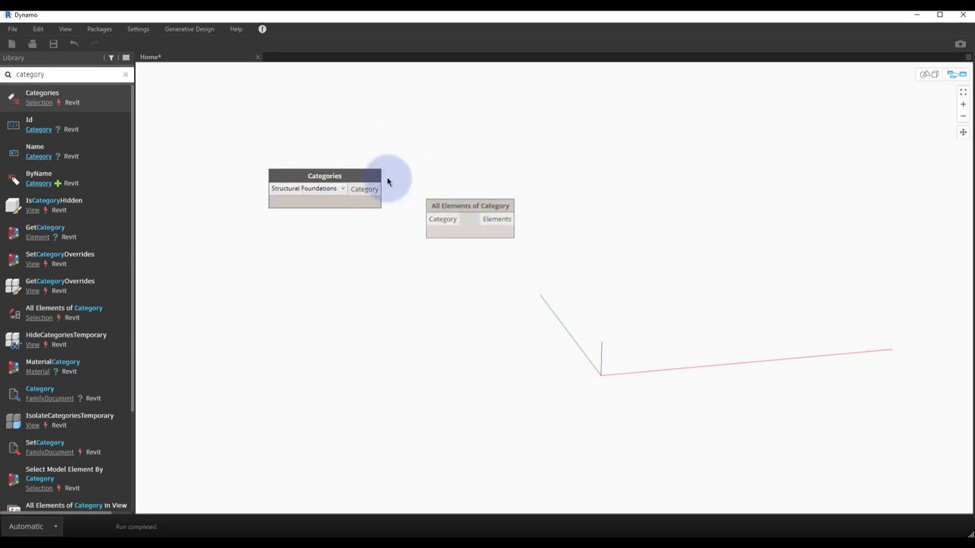
drag(381, 189, 427, 219)
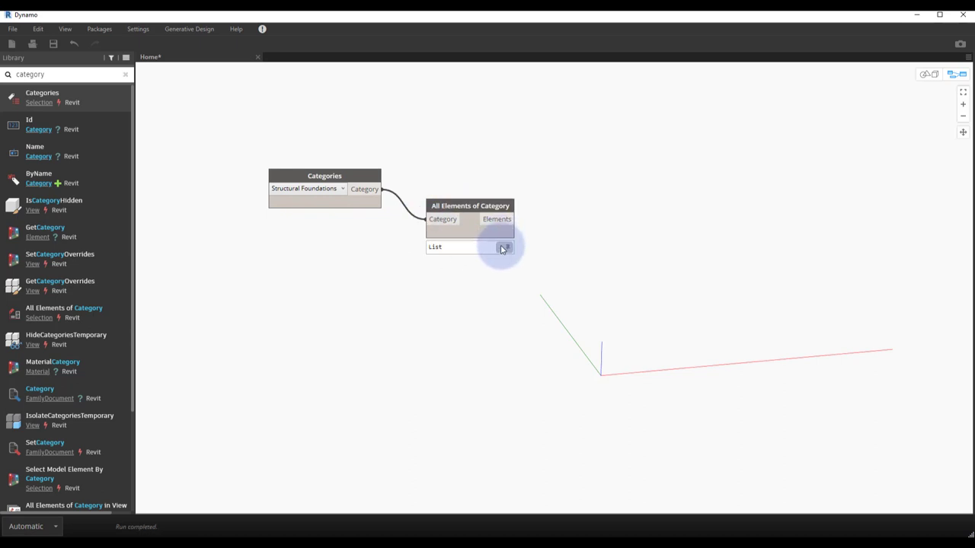
click(505, 248)
scroll(575, 257, up, 3)
scroll(576, 257, down, 2)
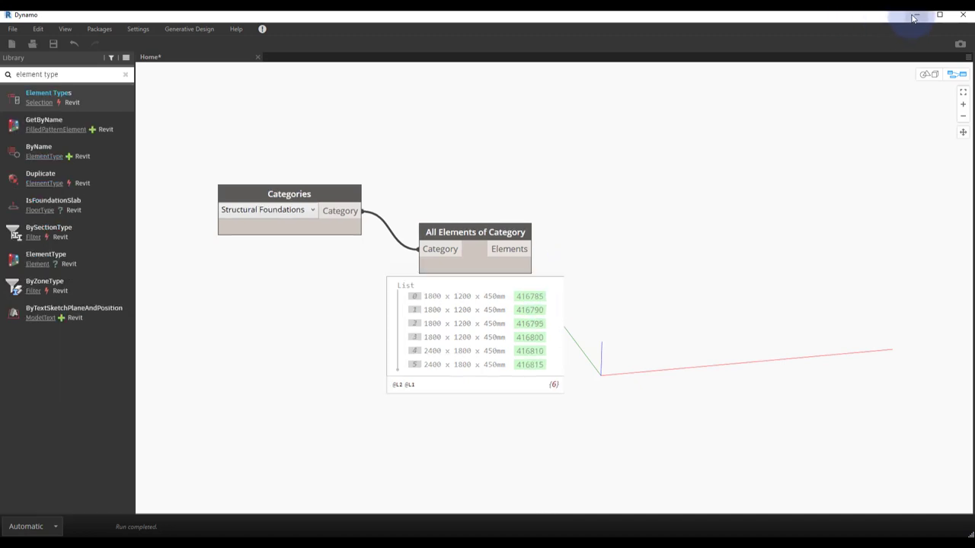
click(914, 18)
Give the larger rebar footing's type the Type Mark F1.
scroll(291, 244, up, 2)
scroll(322, 262, up, 2)
click(323, 262)
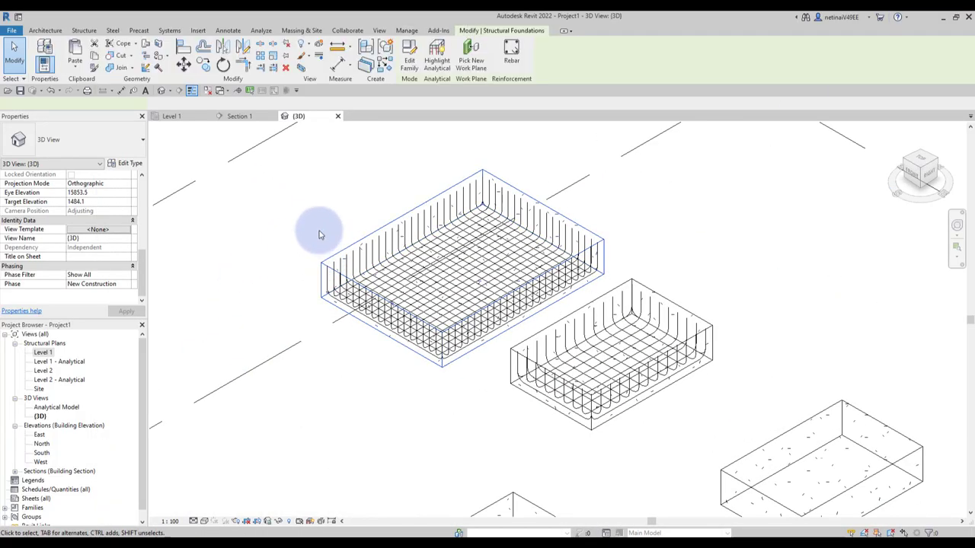
click(130, 165)
scroll(624, 312, down, 1)
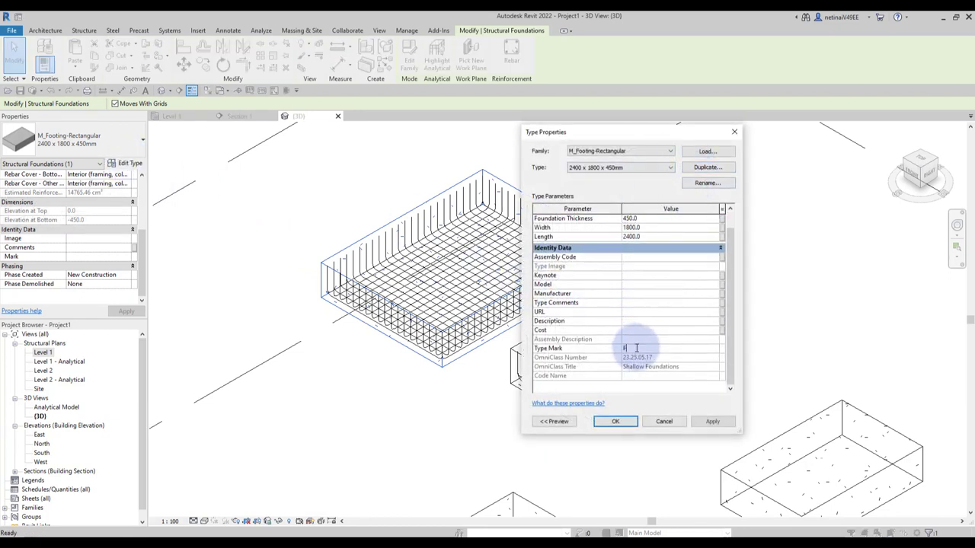
click(615, 421)
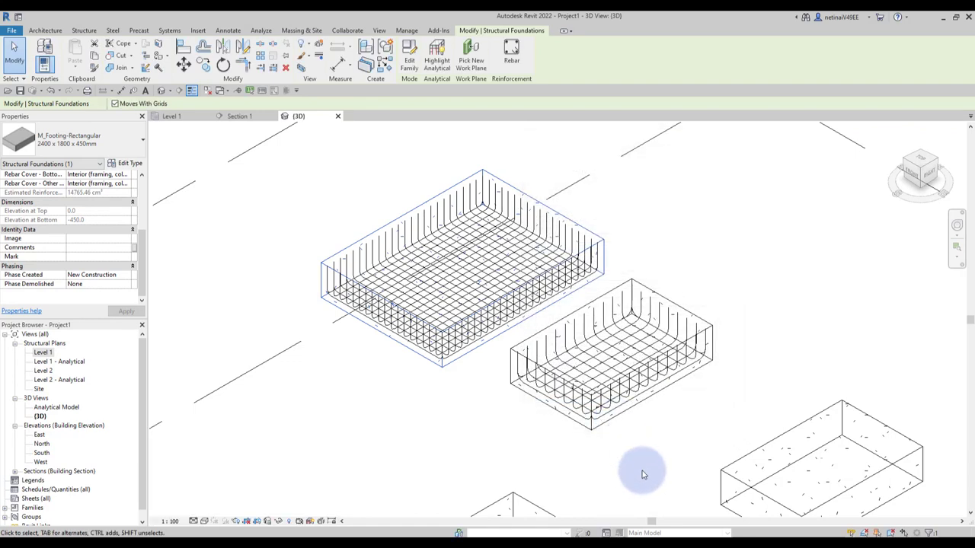
Give the 1800 x 1200 x 450mm footing type the Type Mark F2.
middle_drag(559, 393, 424, 277)
click(424, 276)
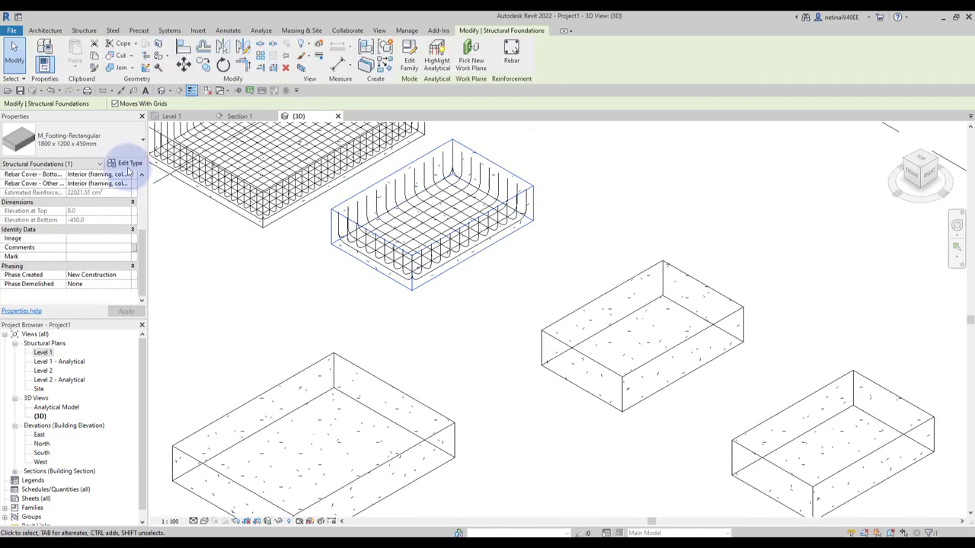
double_click(373, 274)
text(F2)
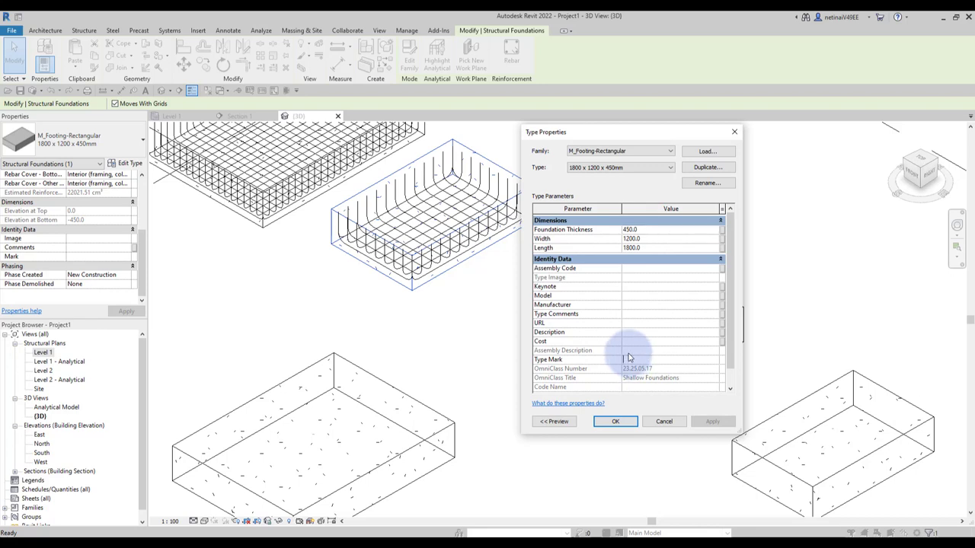
click(615, 424)
click(615, 431)
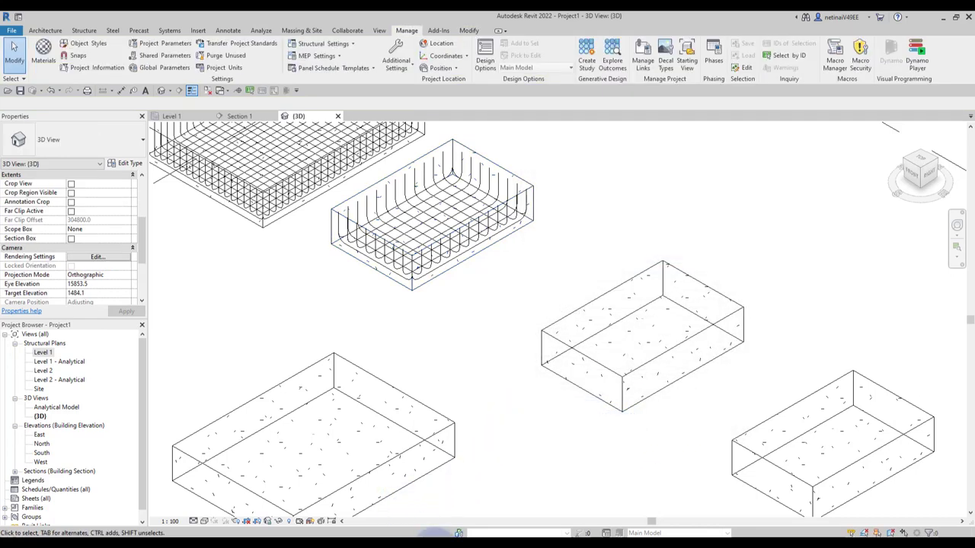
click(498, 499)
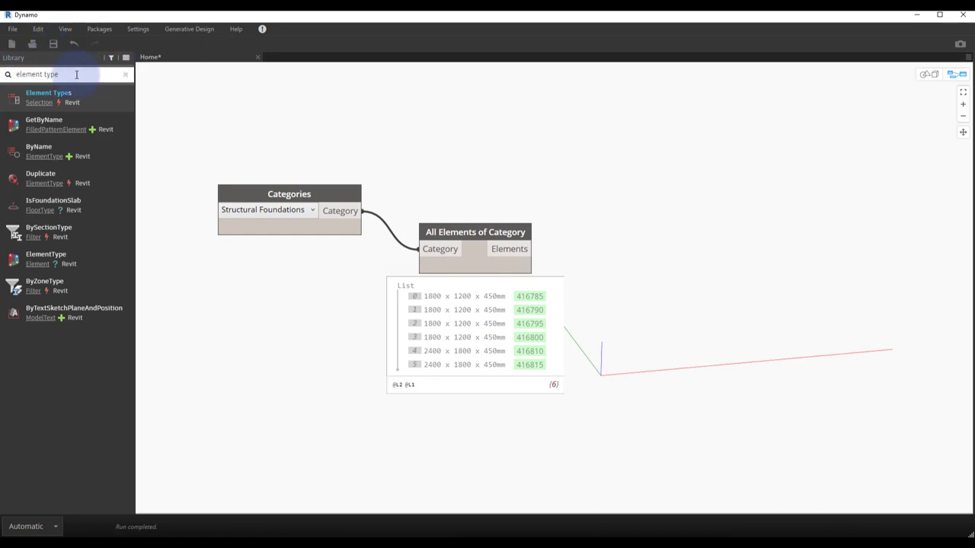
Add an Element.ElementType node fed by the found footings.
key(ctrl+a)
key(BackSpace)
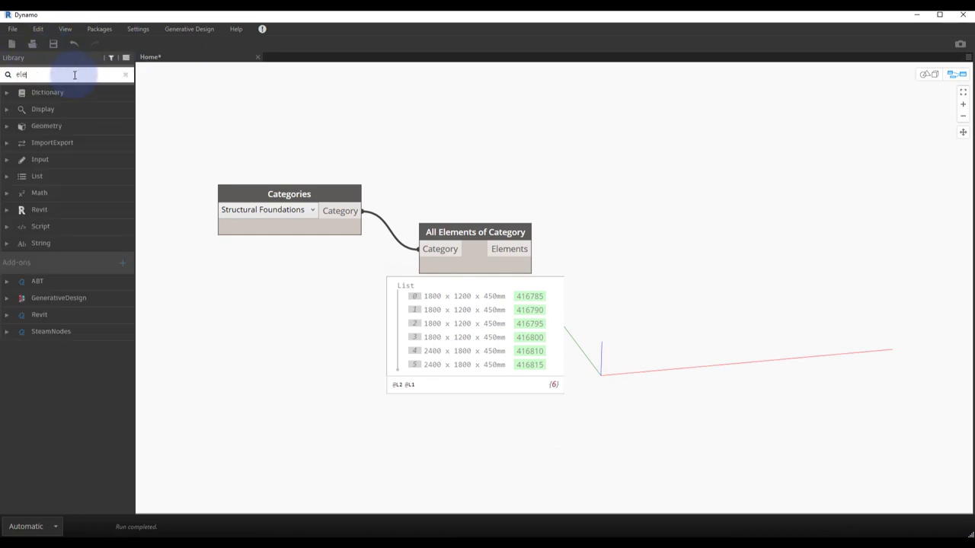
key(BackSpace)
key(BackSpace)
key(BackSpace)
text(leme)
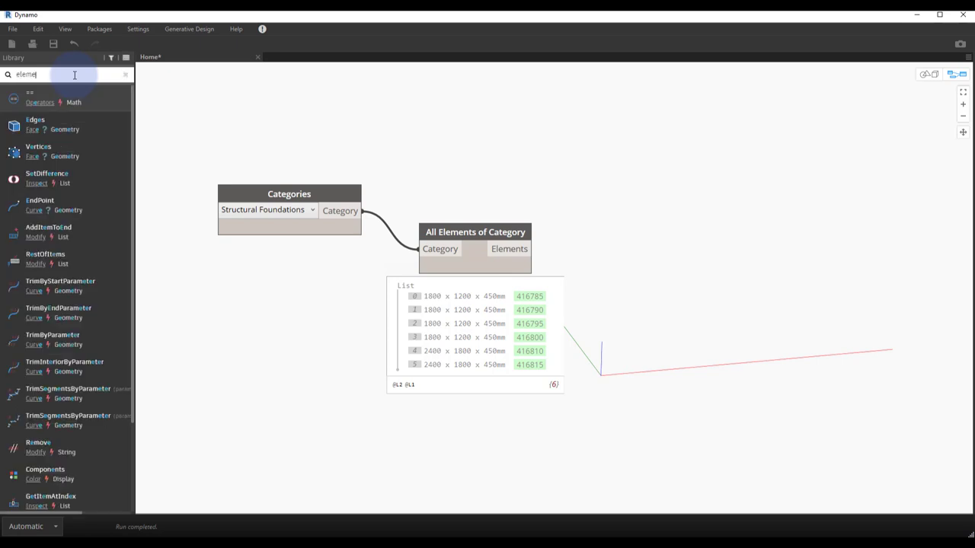
text(nt type)
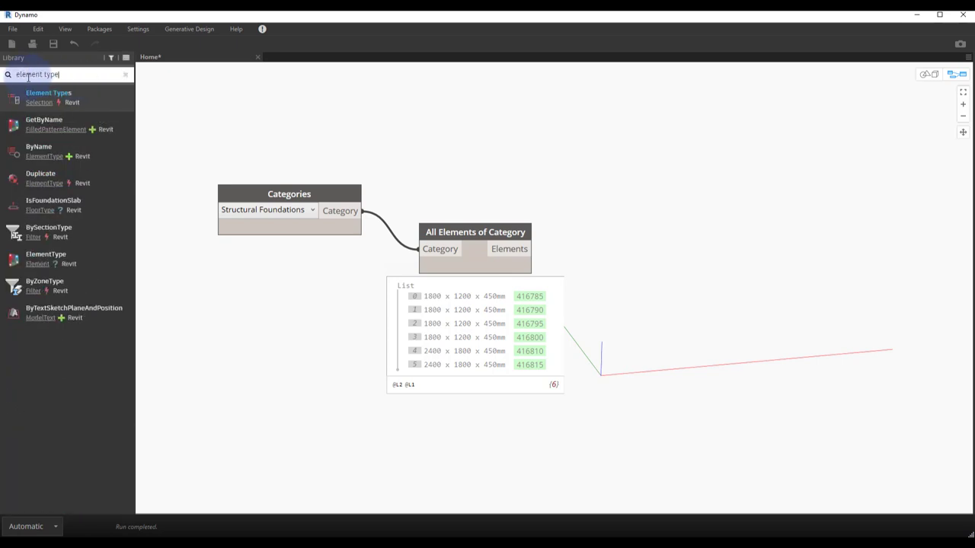
click(83, 255)
drag(574, 315, 628, 246)
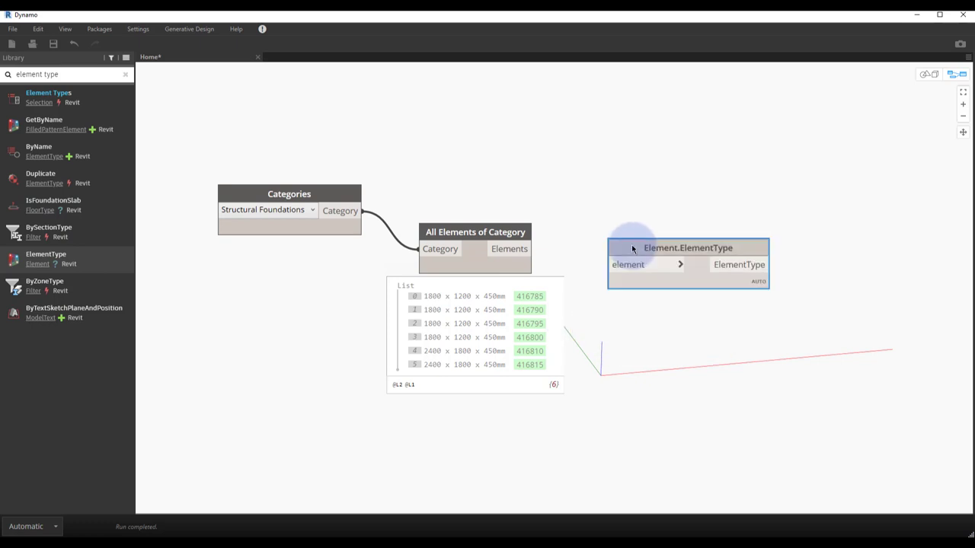
click(597, 259)
Add Element.GetParameterValueByName and connect the element types to its element input.
scroll(616, 283, down, 3)
text(getp)
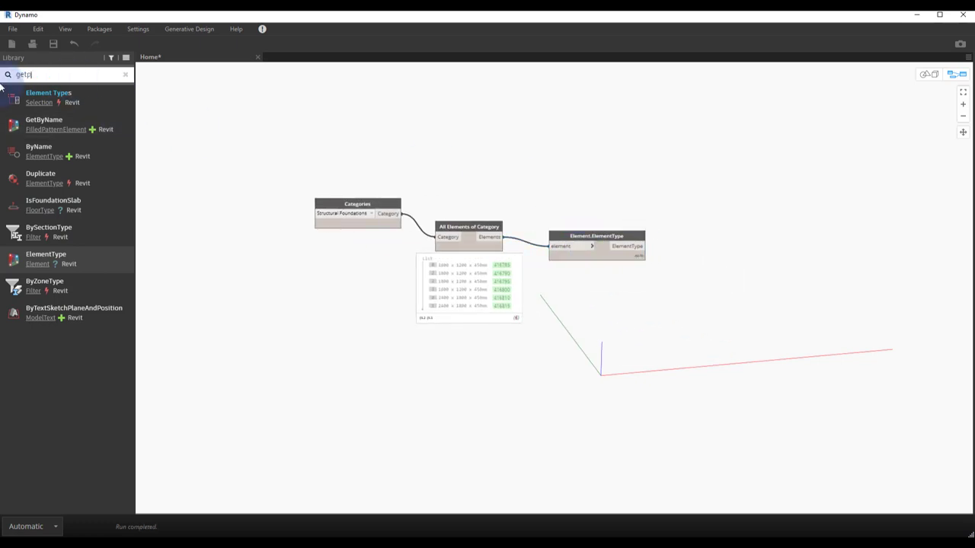
click(95, 237)
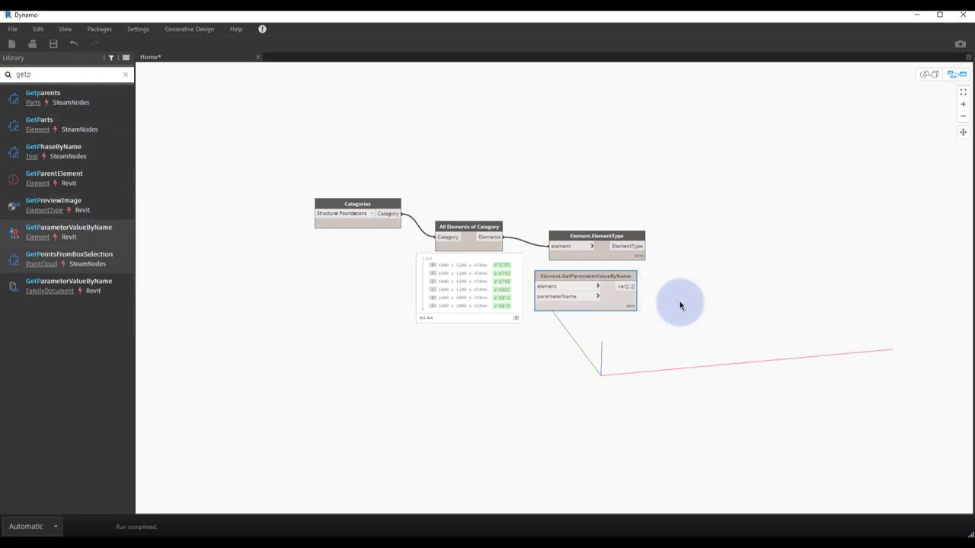
drag(605, 278, 713, 253)
scroll(712, 251, up, 5)
middle_drag(663, 224, 564, 186)
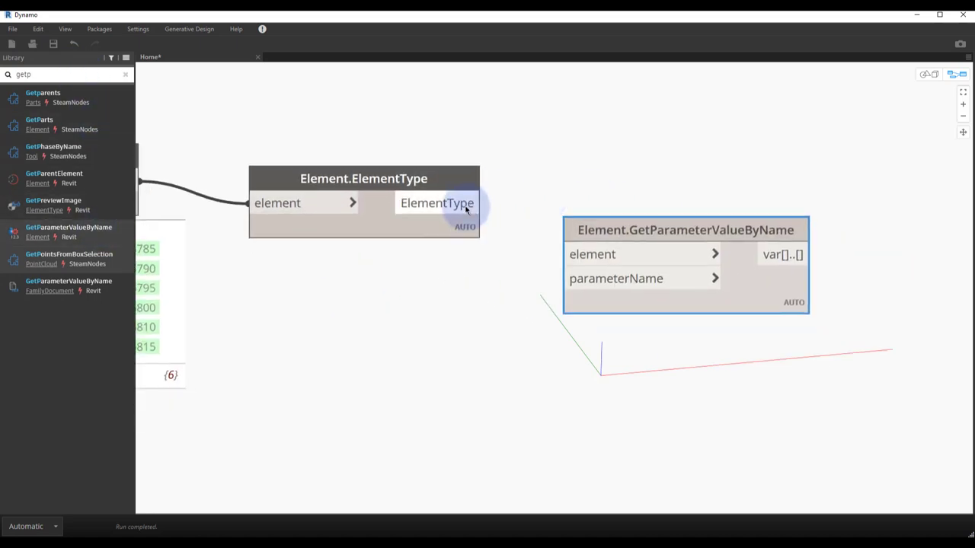
click(481, 203)
click(576, 259)
Feed a "Type Mark" code block as the parameter name and pin the F2/F1 results.
double_click(426, 302)
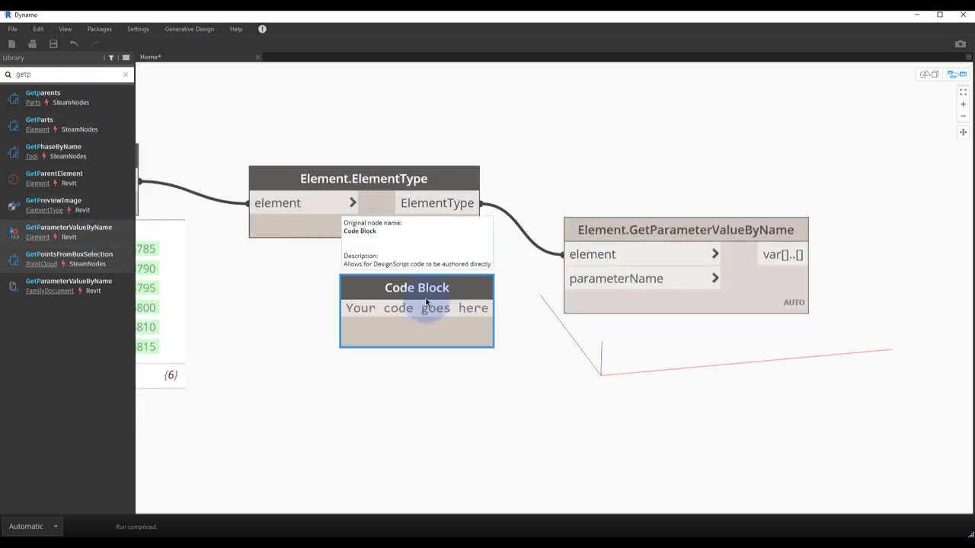
text("Type Ma)
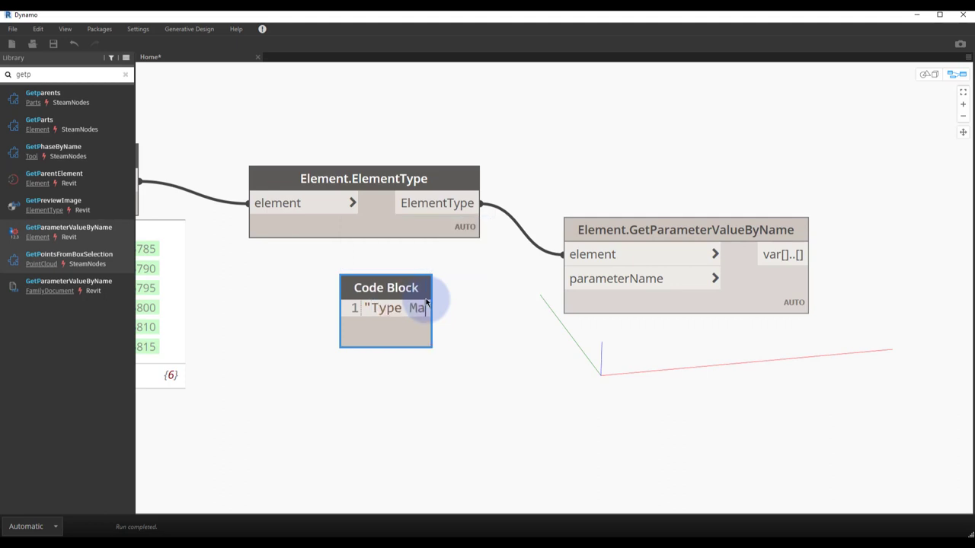
text(rk)
click(460, 301)
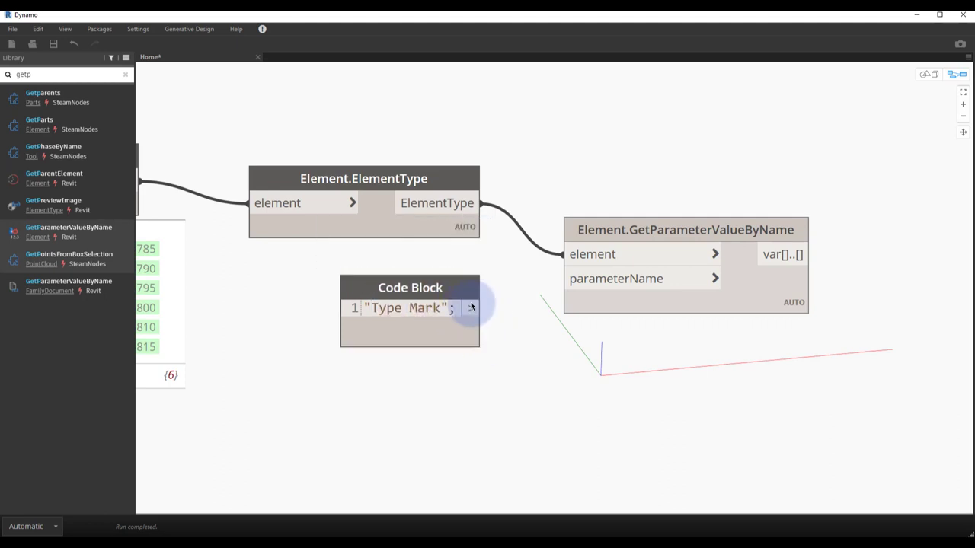
drag(473, 308, 587, 288)
mouse_move(686, 330)
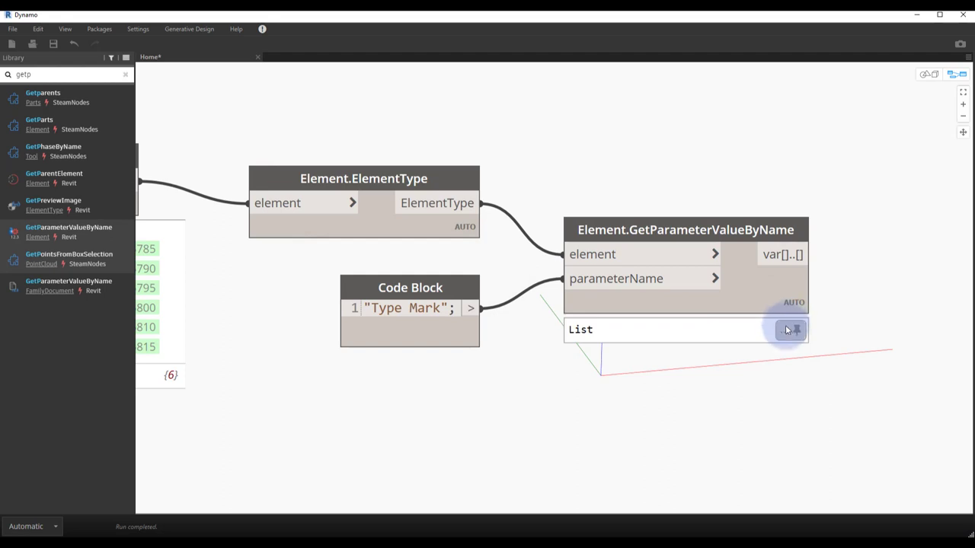
click(791, 329)
scroll(890, 339, down, 2)
middle_drag(889, 339, 614, 288)
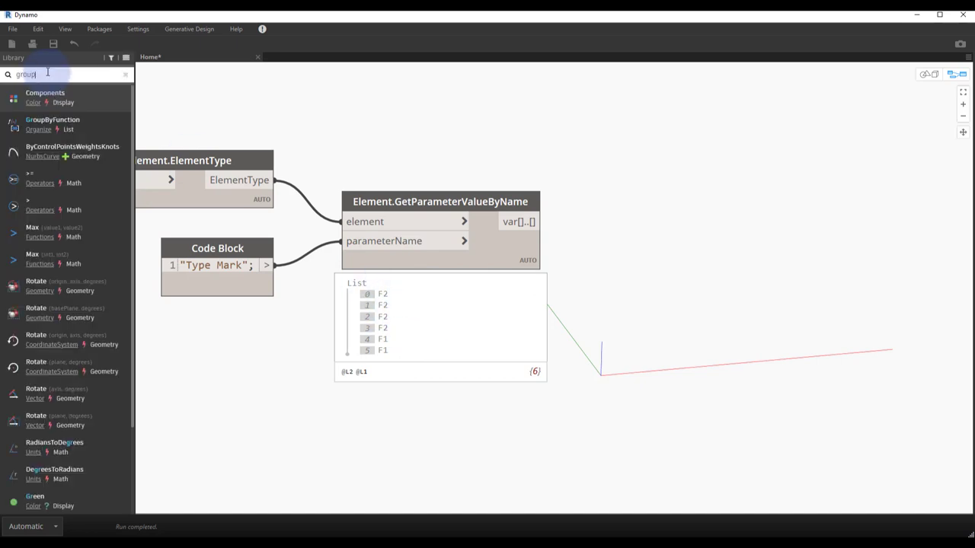
Add List.GroupByKey and feed the Type Mark values into both its list and keys inputs.
click(86, 121)
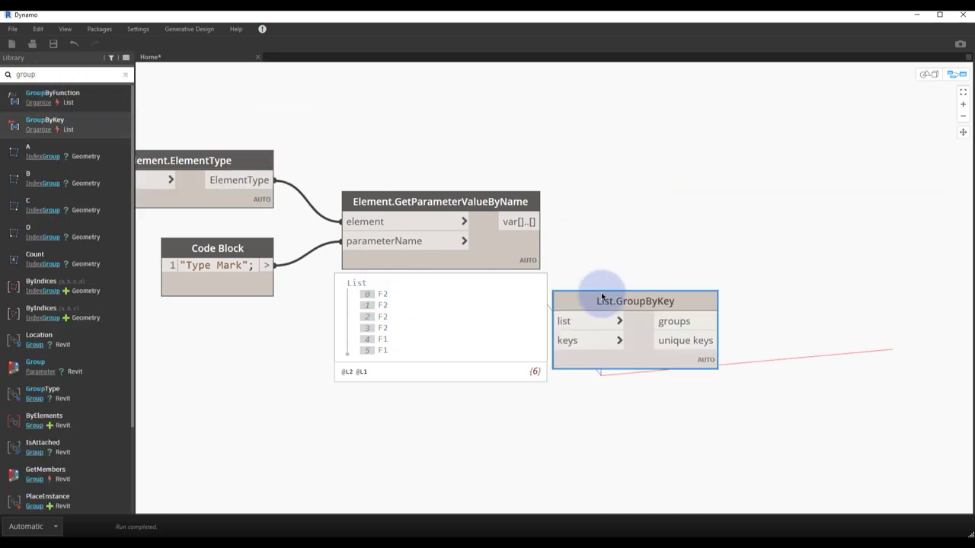
drag(601, 297, 642, 230)
drag(535, 221, 595, 253)
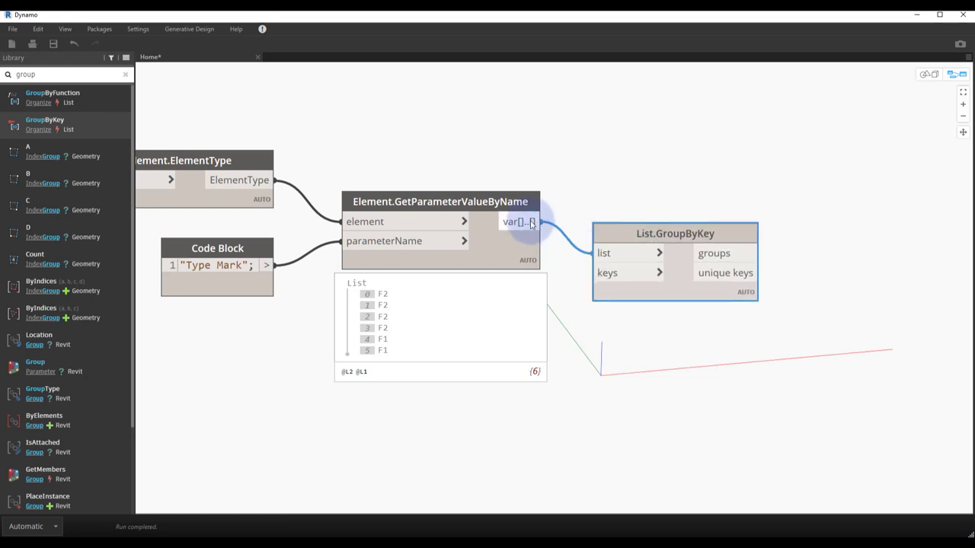
drag(535, 222, 595, 273)
middle_drag(728, 359, 585, 328)
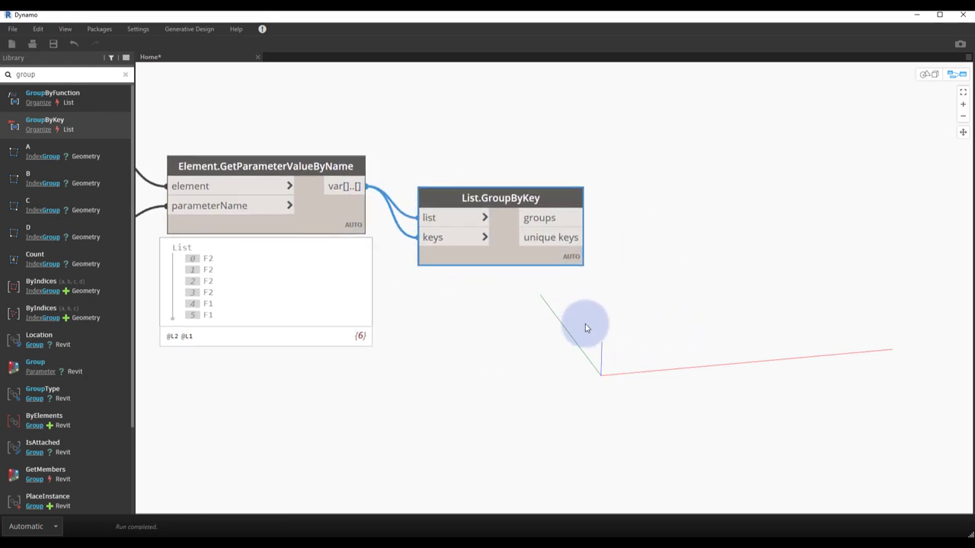
click(585, 327)
Add a Watch node showing the grouped lists: four F2 and two F1.
right_click(495, 123)
text(watch)
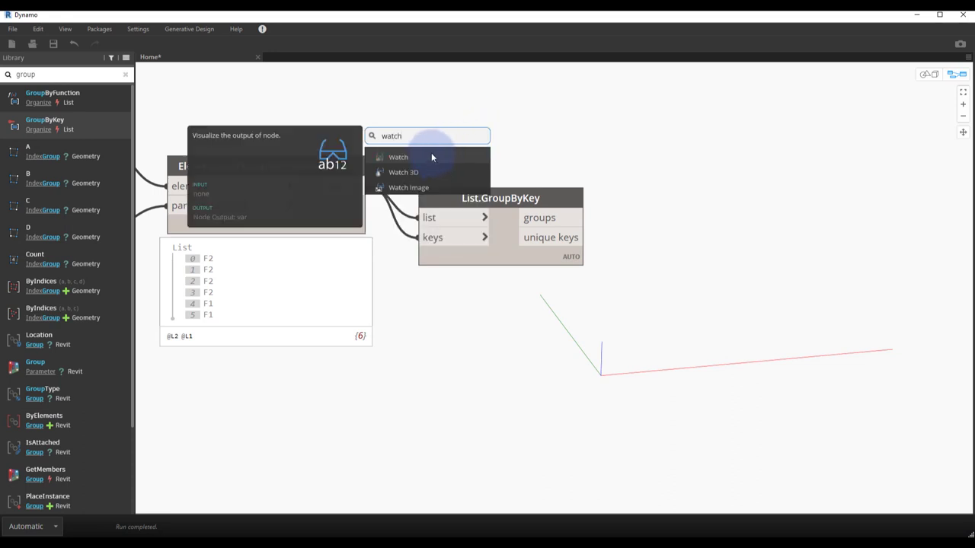
click(431, 157)
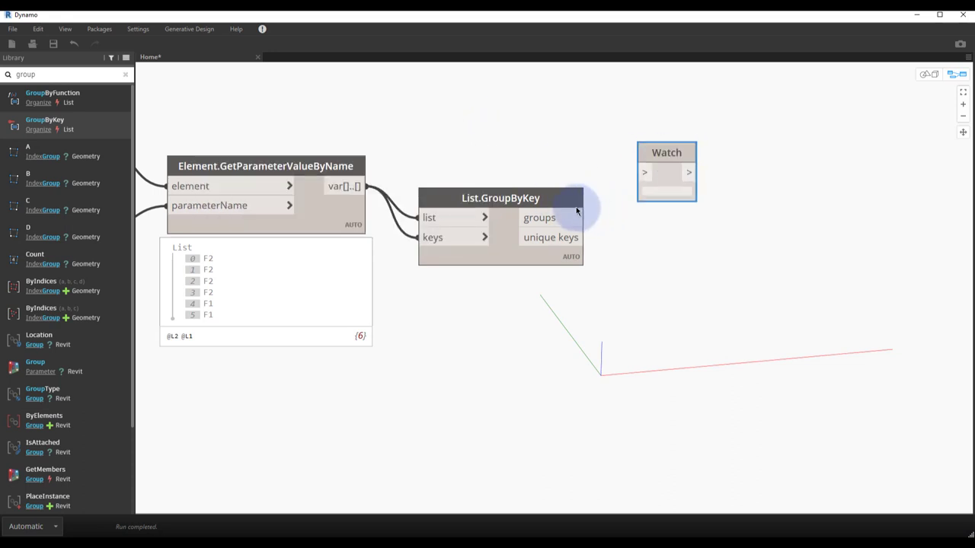
drag(581, 218, 644, 172)
mouse_move(768, 208)
middle_down()
mouse_move(663, 207)
mouse_move(663, 230)
middle_up()
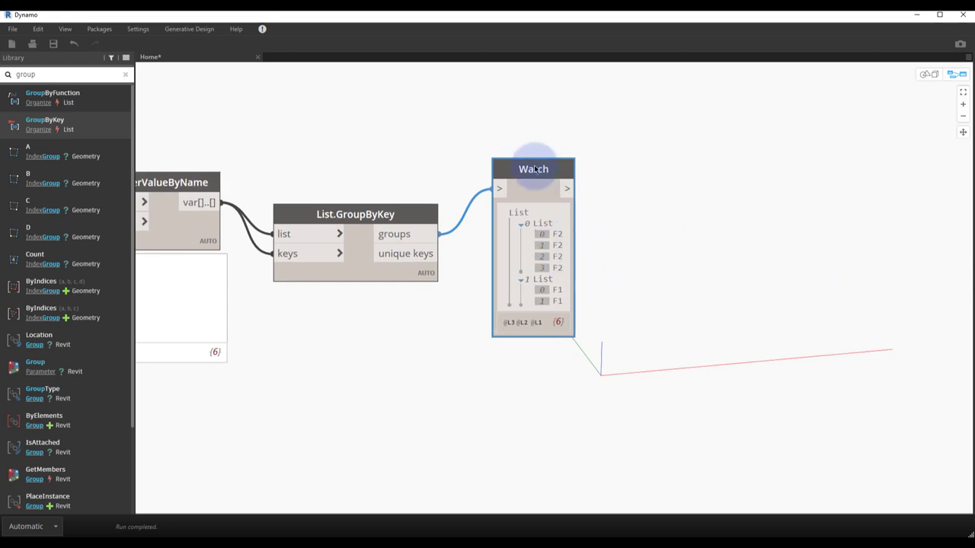
drag(535, 169, 552, 123)
Add a second Watch node below showing the unique keys F2 and F1.
right_click(381, 156)
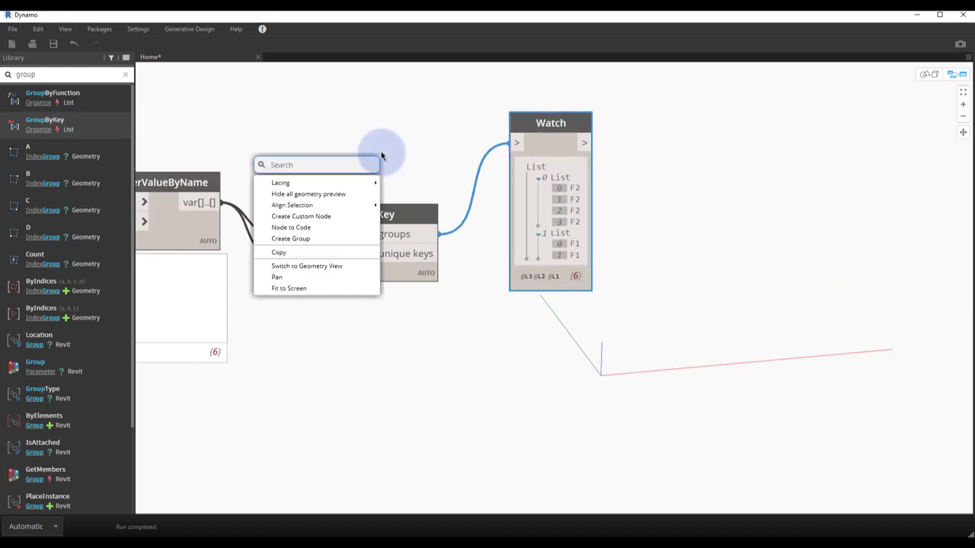
text(watch)
click(284, 192)
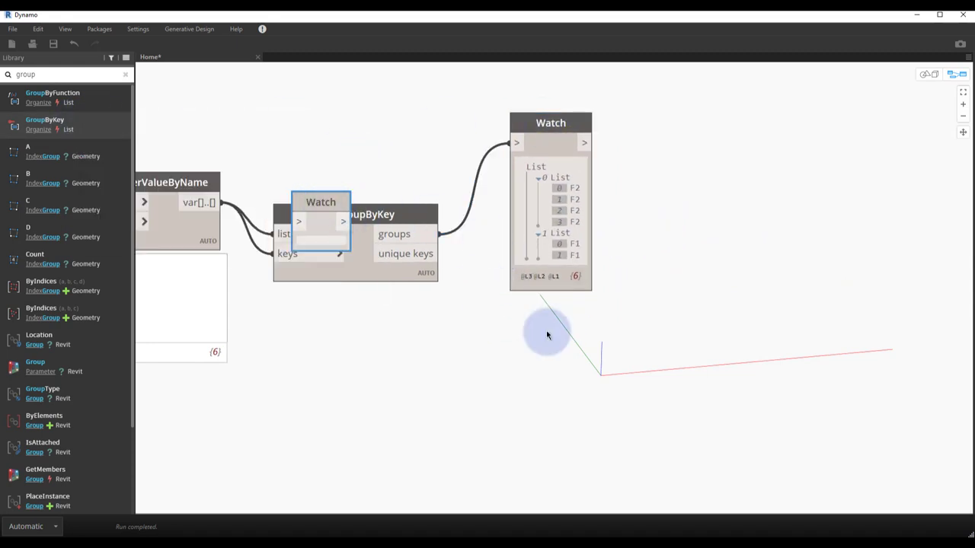
drag(547, 335, 543, 337)
drag(440, 254, 515, 355)
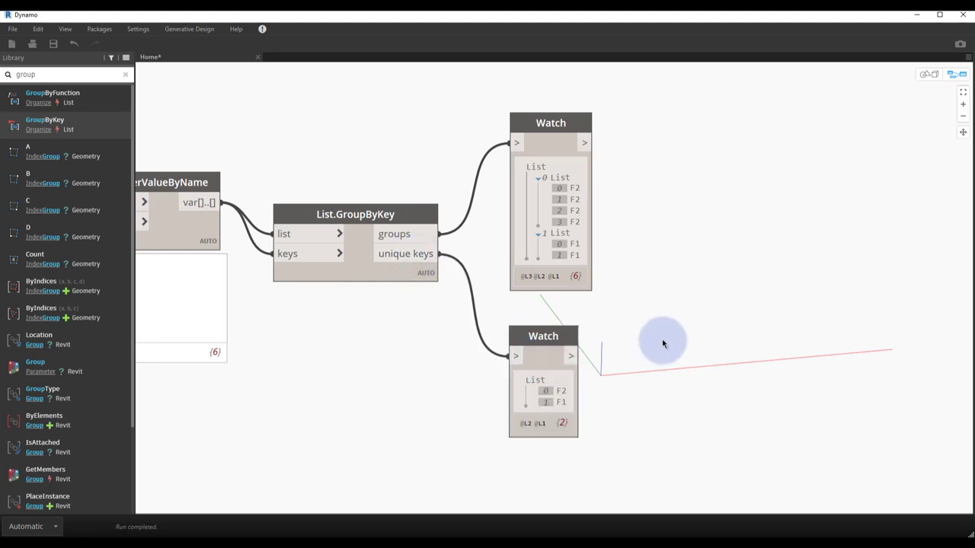
middle_drag(662, 339, 535, 361)
text(count)
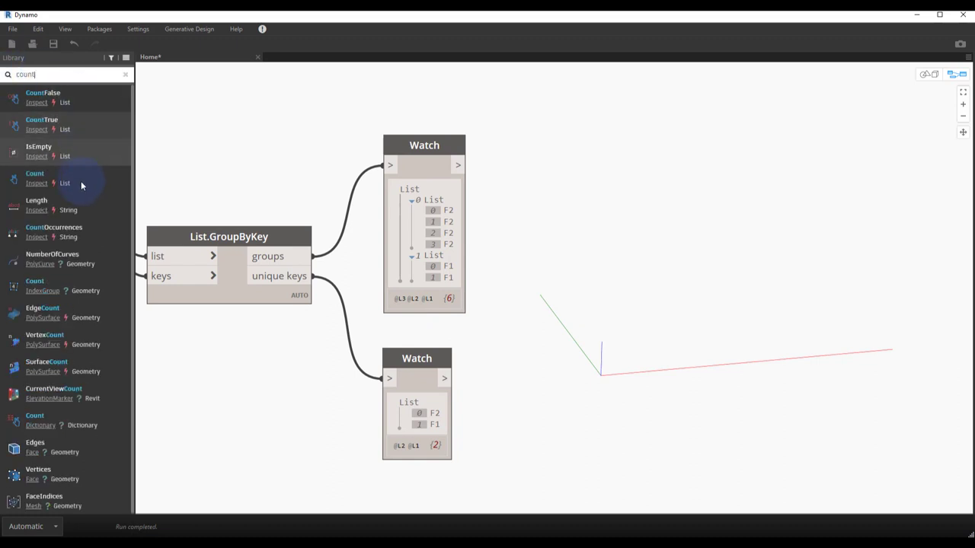
click(81, 180)
drag(601, 313, 550, 188)
drag(458, 166, 515, 207)
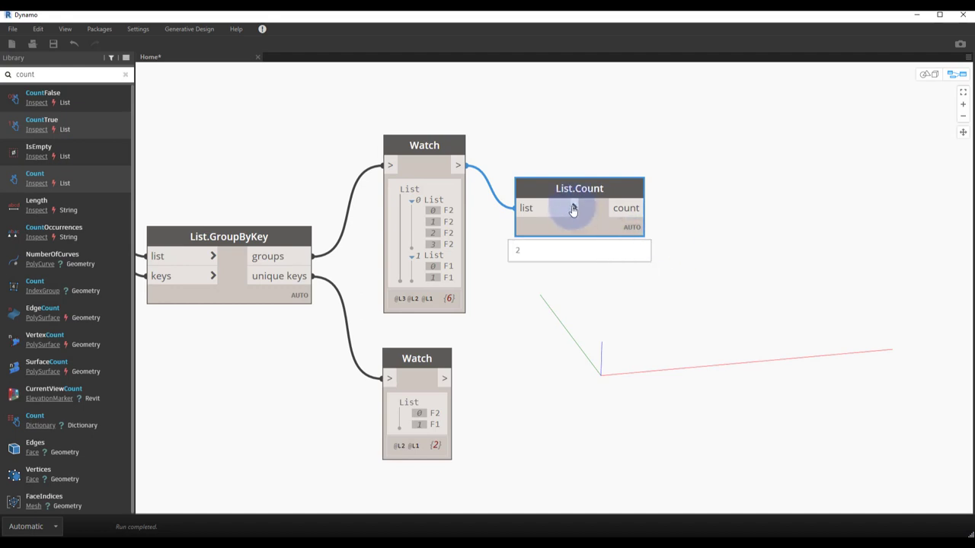
click(575, 212)
click(473, 209)
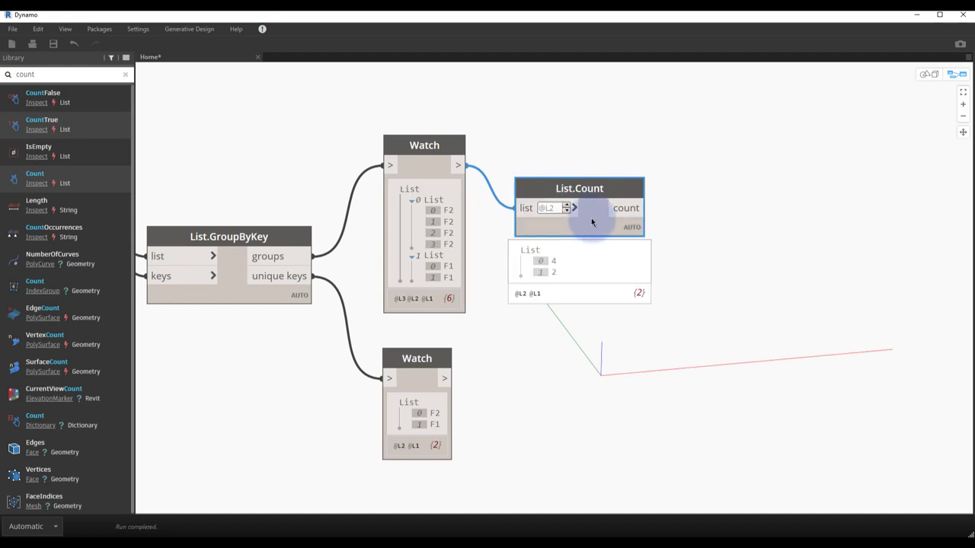
mouse_move(578, 251)
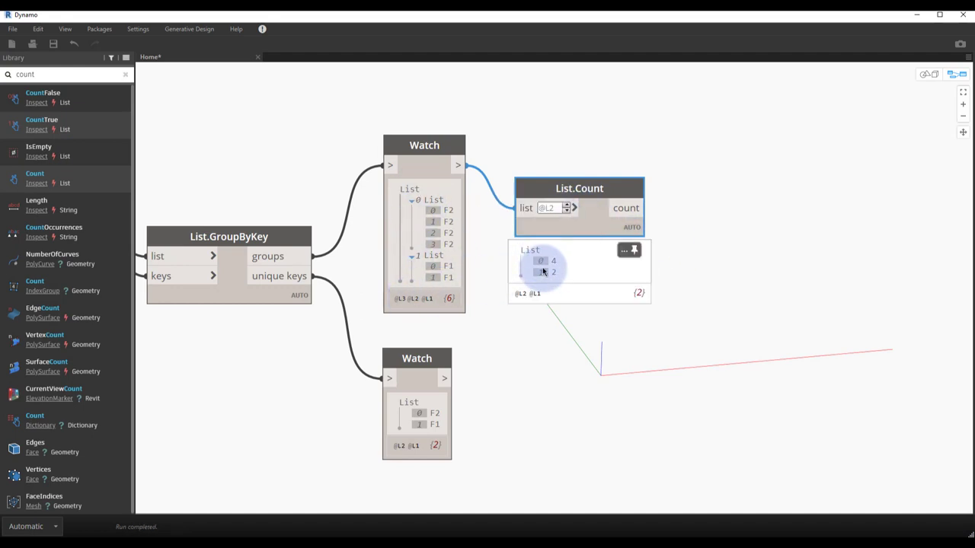
drag(563, 188, 544, 342)
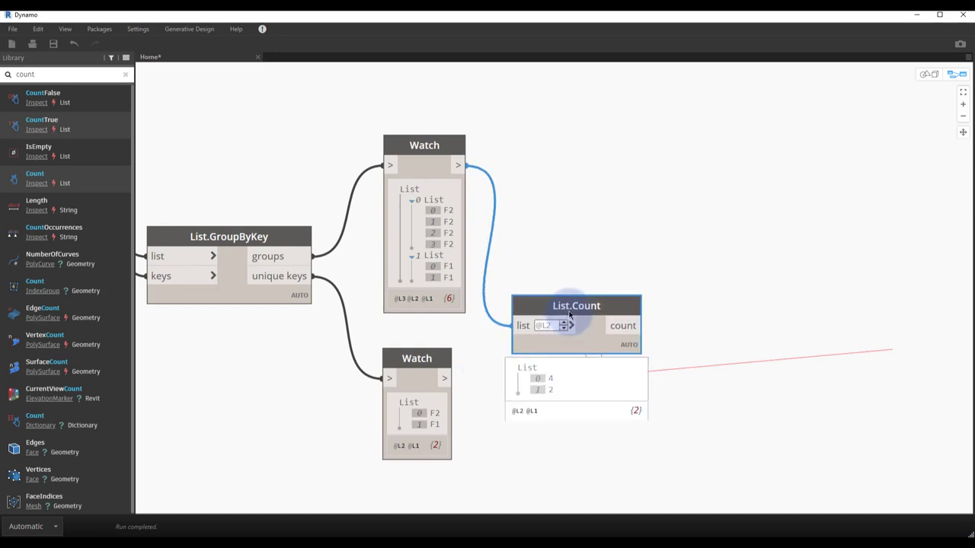
click(621, 279)
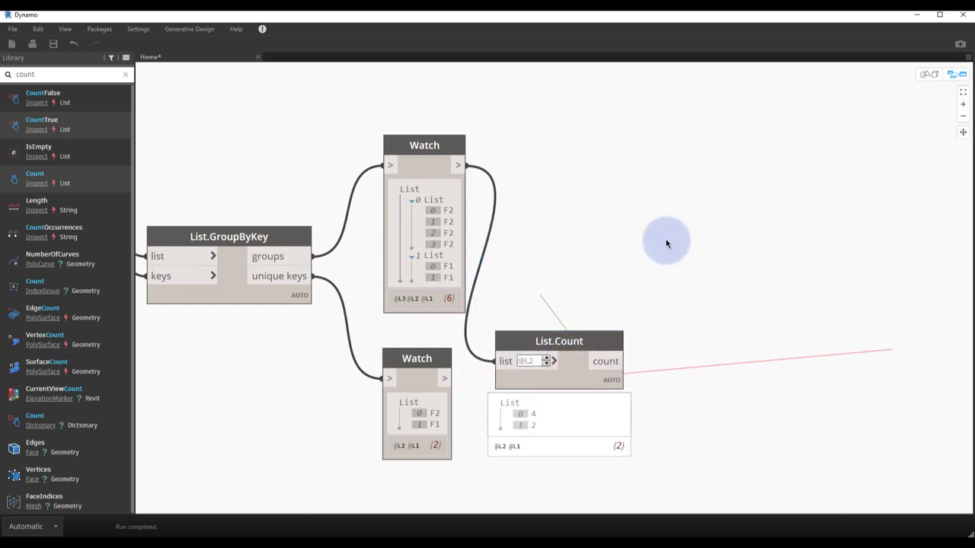
click(511, 459)
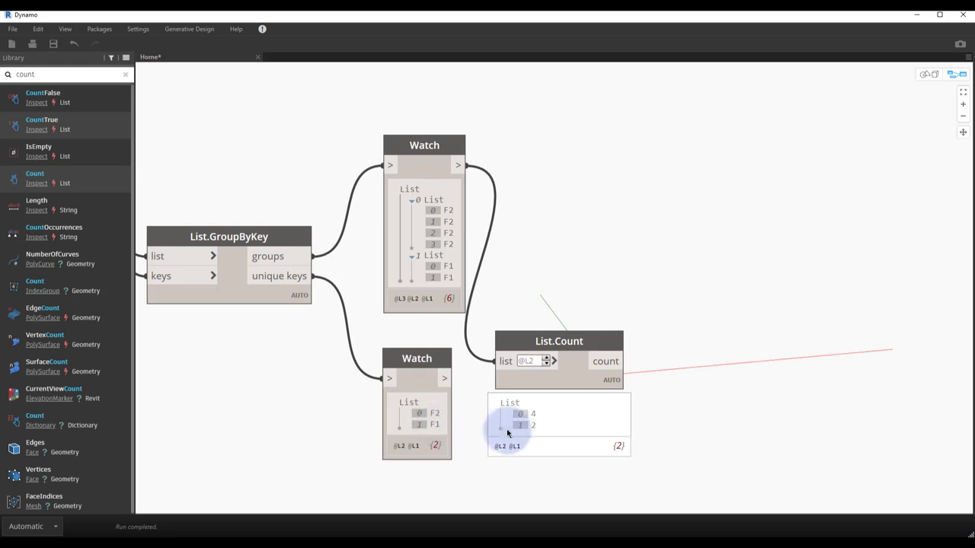
scroll(800, 257, down, 5)
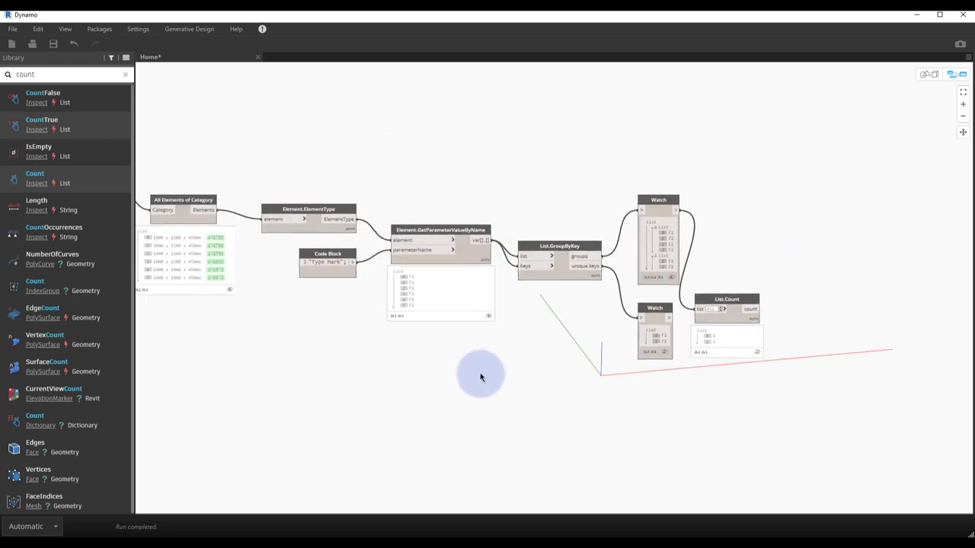
Paste a copy of the Categories node and set it to Structural Rebar.
middle_drag(489, 378, 491, 358)
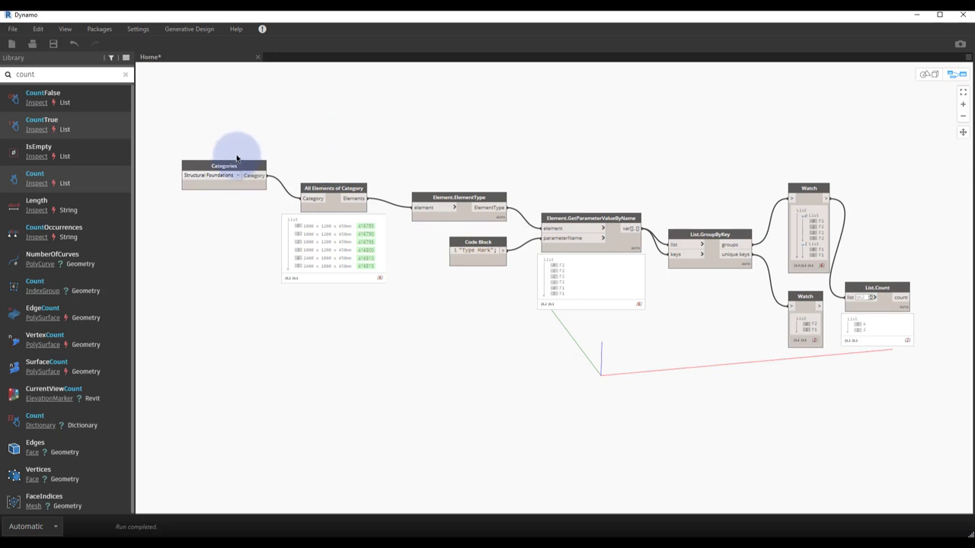
key(ctrl+v)
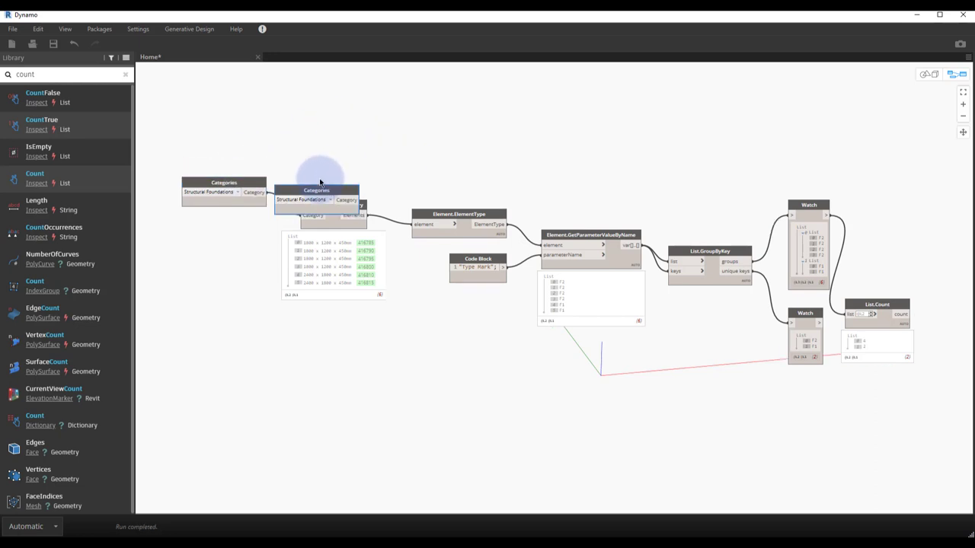
scroll(205, 380, up, 2)
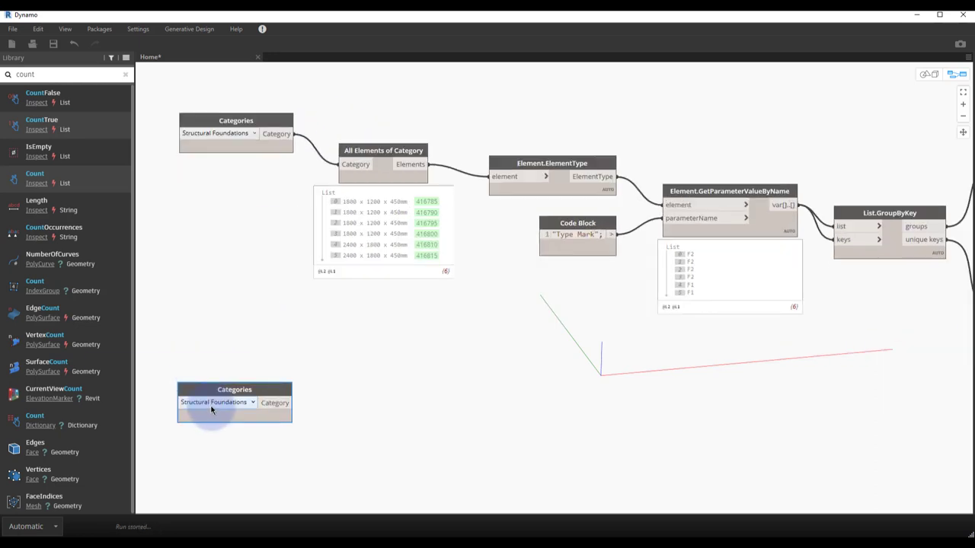
click(213, 402)
scroll(199, 358, down, 1)
scroll(192, 343, down, 1)
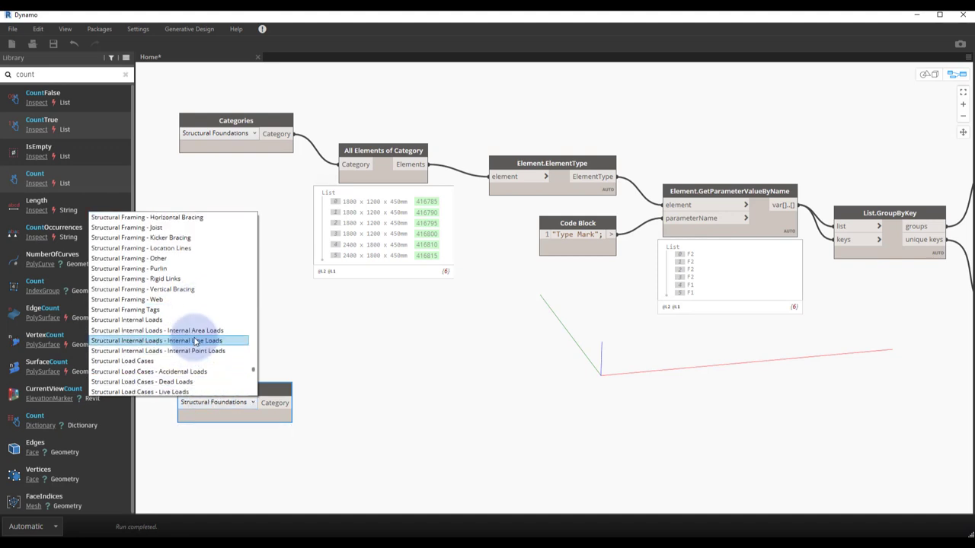
scroll(191, 337, up, 3)
scroll(190, 333, up, 1)
scroll(191, 334, up, 2)
scroll(191, 332, up, 2)
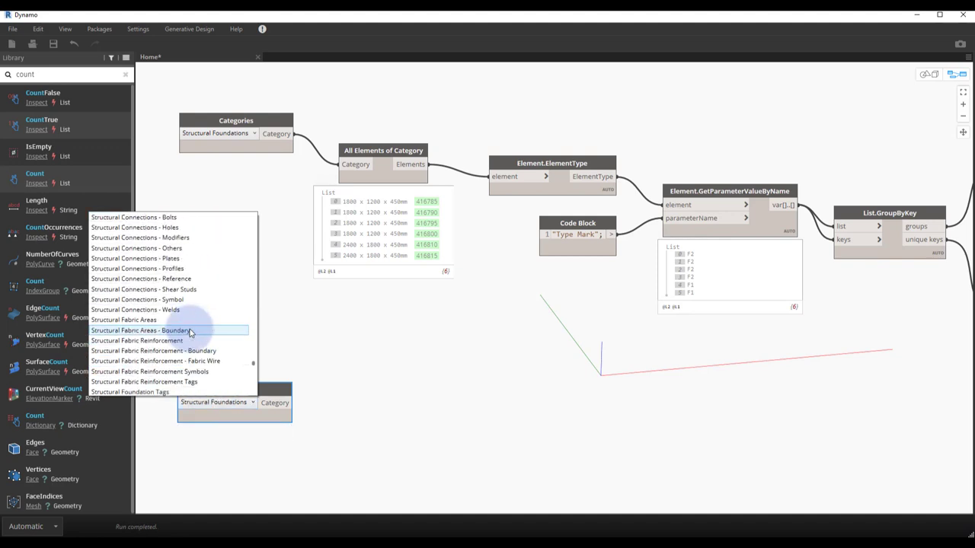
scroll(190, 327, down, 4)
scroll(194, 328, down, 5)
scroll(190, 327, down, 4)
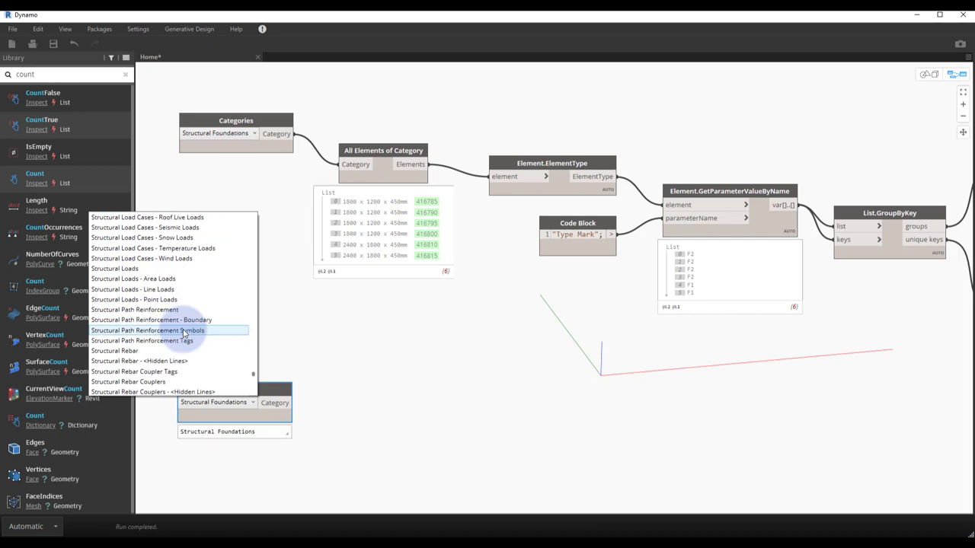
click(143, 351)
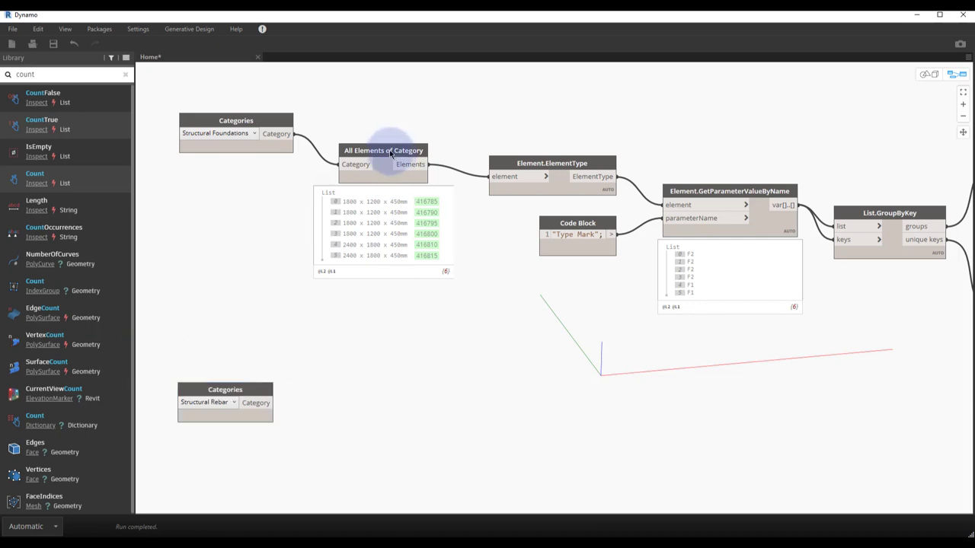
Duplicate All Elements of Category and feed it Structural Rebar, listing four rebar elements.
key(ctrl+c)
key(ctrl+v)
drag(490, 160, 360, 378)
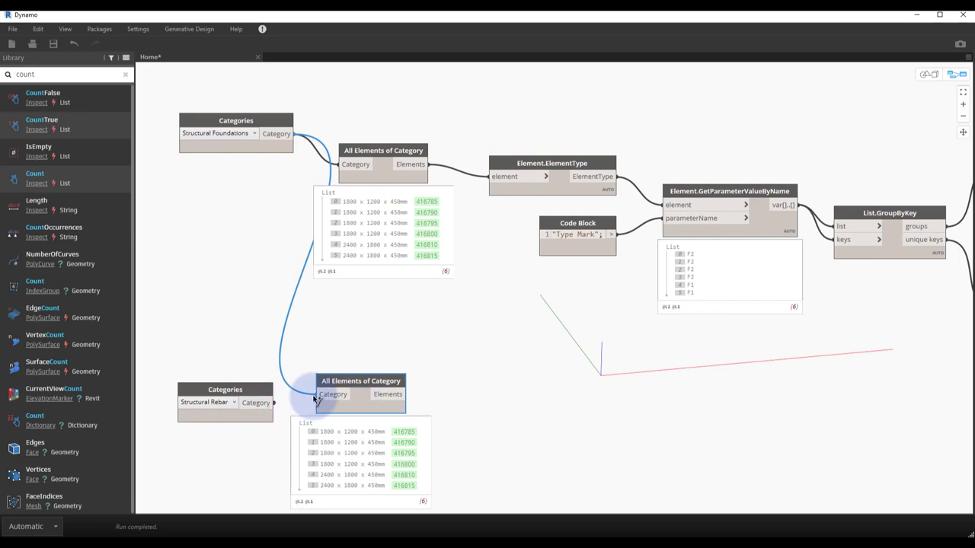
drag(239, 406, 327, 394)
middle_drag(478, 383, 506, 325)
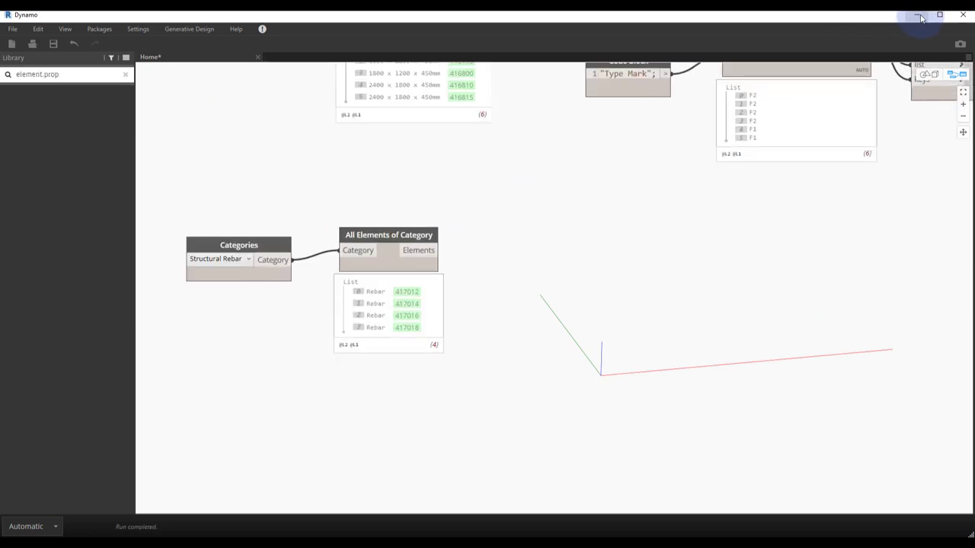
In Revit's 3D view, select a footing rebar set and check its empty Host Mark in Properties.
click(920, 17)
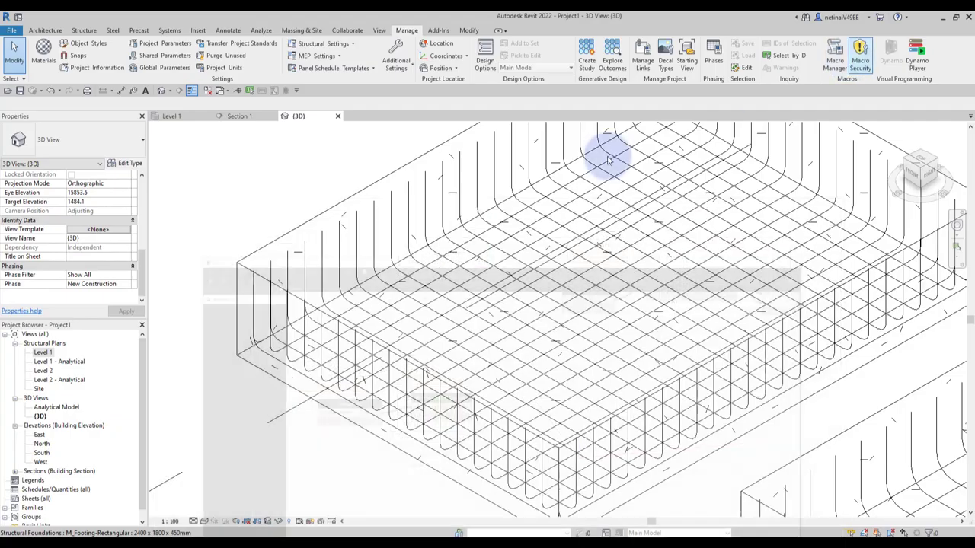
scroll(270, 221, up, 2)
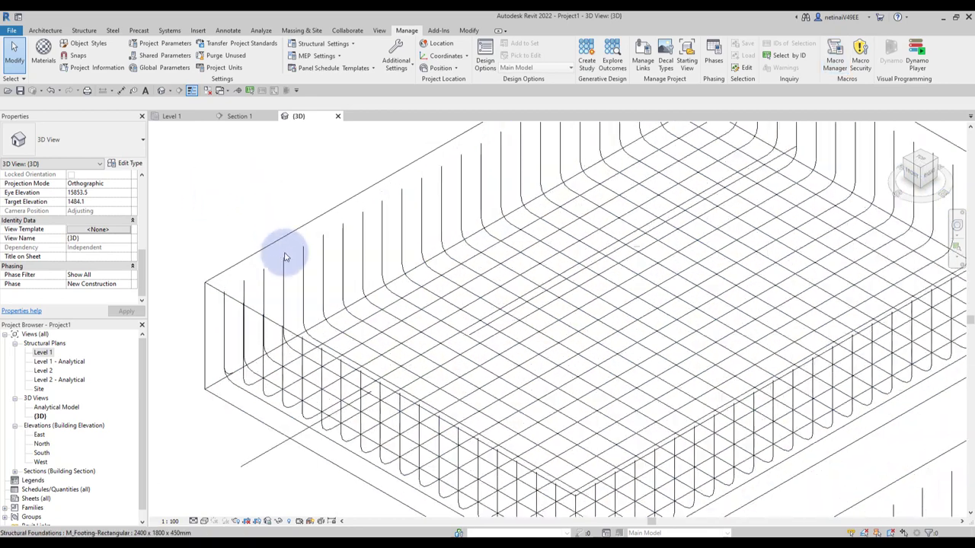
click(263, 254)
click(213, 195)
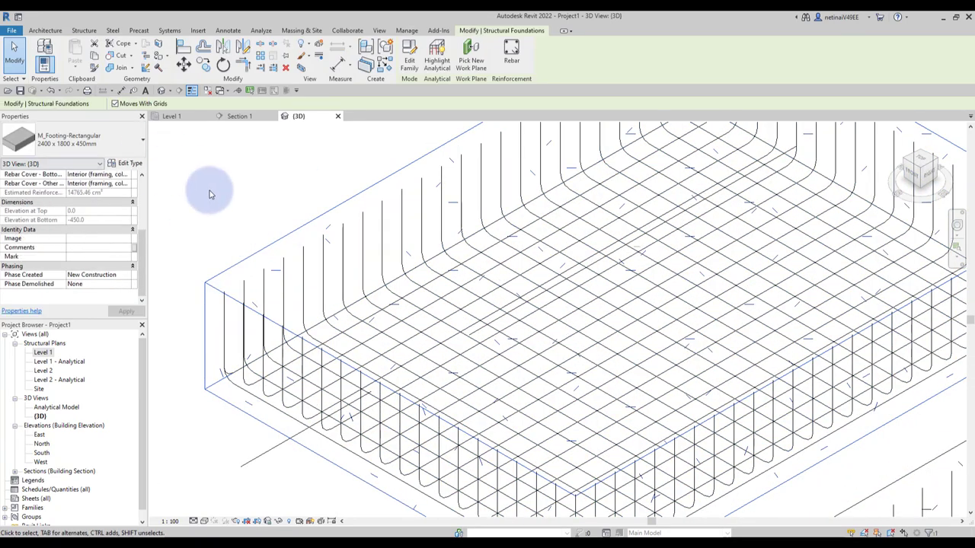
click(284, 266)
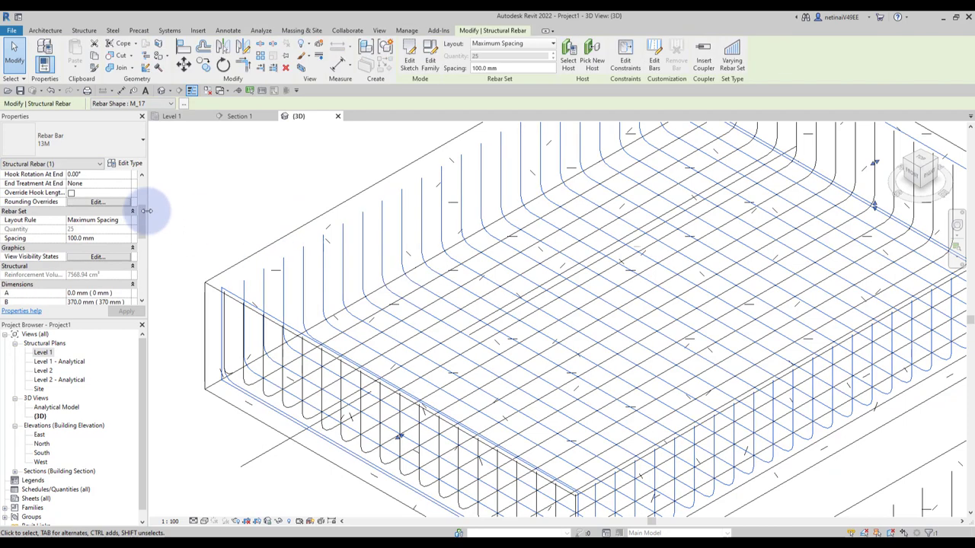
scroll(134, 222, up, 3)
scroll(134, 223, down, 4)
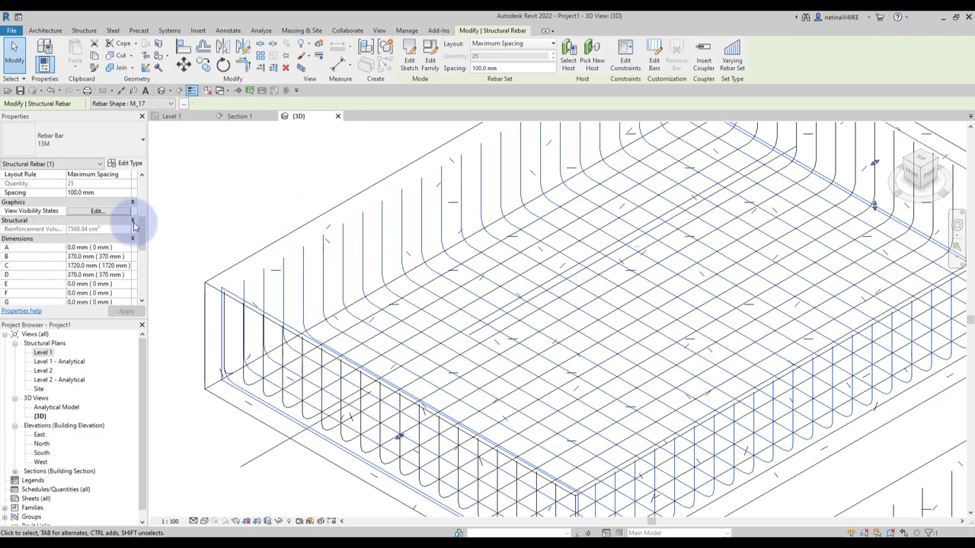
scroll(134, 224, down, 2)
scroll(134, 226, down, 3)
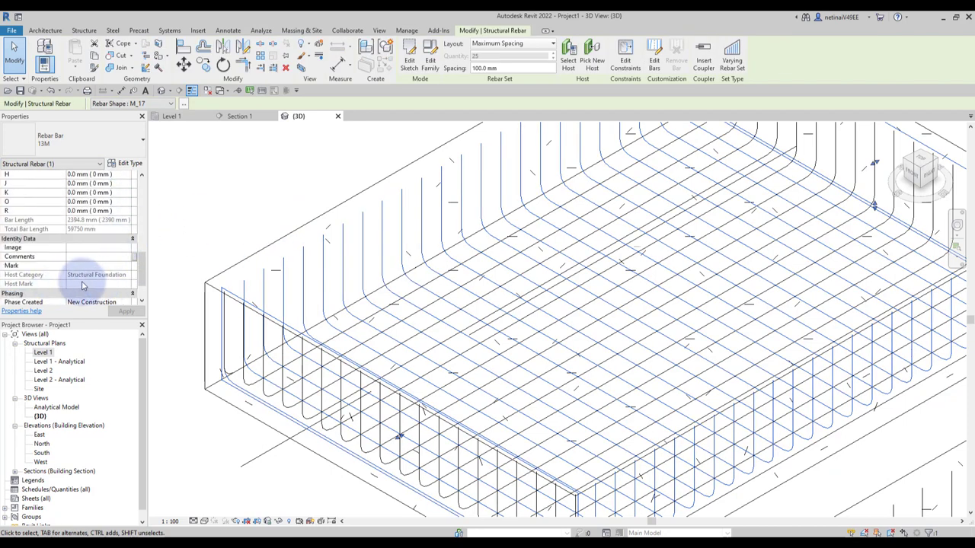
click(250, 191)
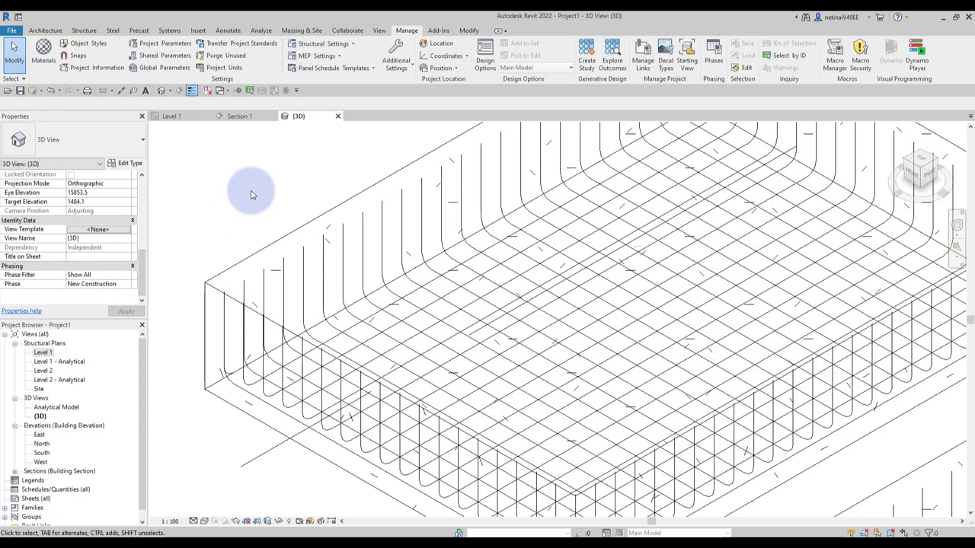
scroll(272, 213, down, 2)
Set the 2400 x 1800 x 450mm footing's Mark to F1 and check its Type Mark.
click(280, 221)
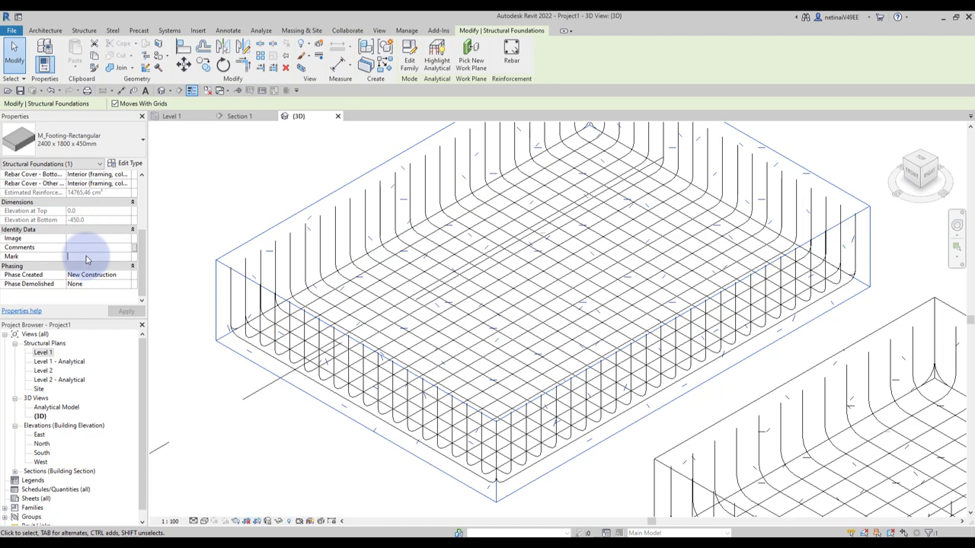
text(F1)
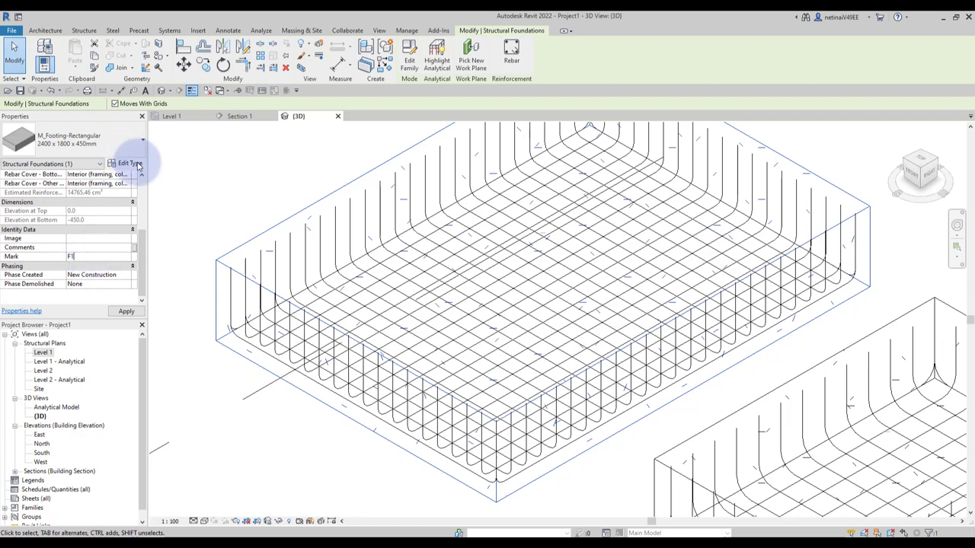
click(126, 163)
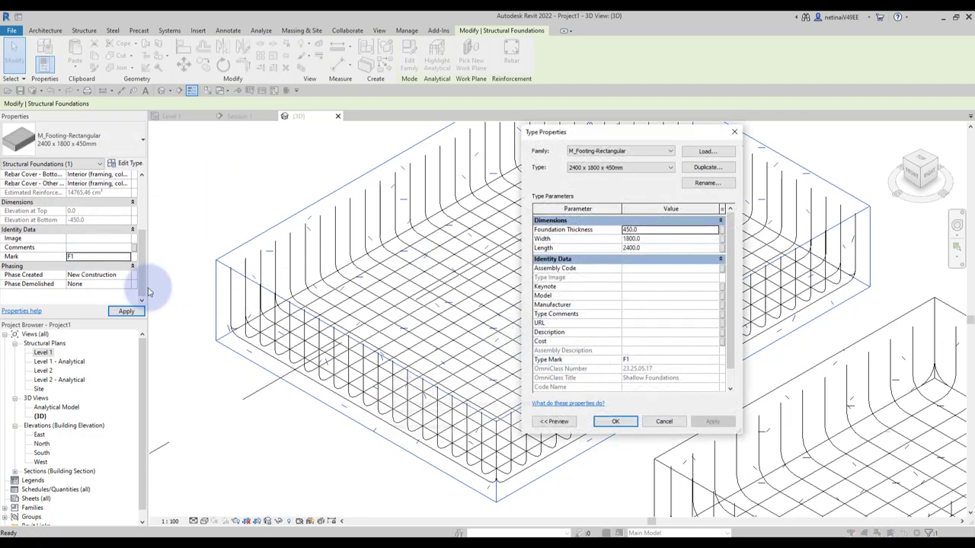
key(Return)
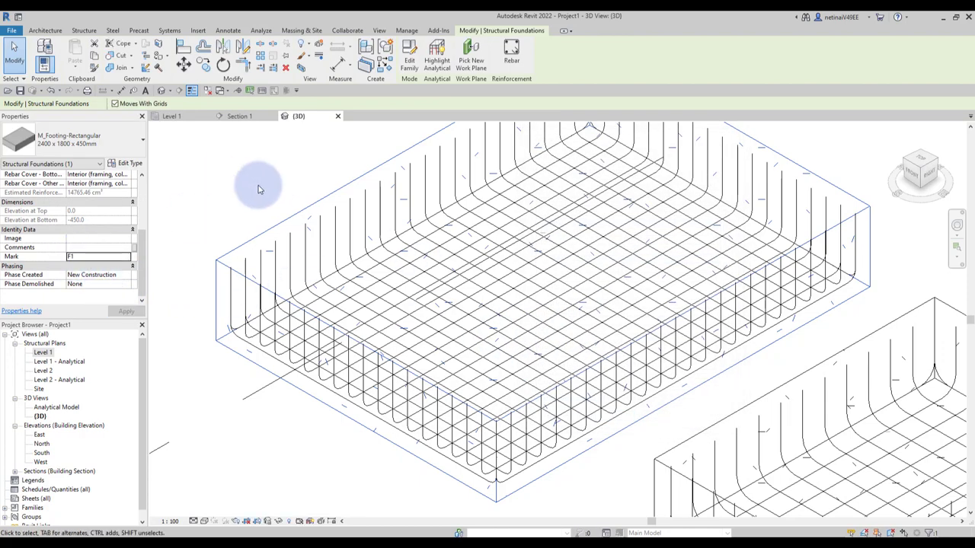
scroll(267, 221, up, 2)
scroll(263, 255, up, 2)
Check that the footing's rebar sets now show Host Mark F1.
click(242, 243)
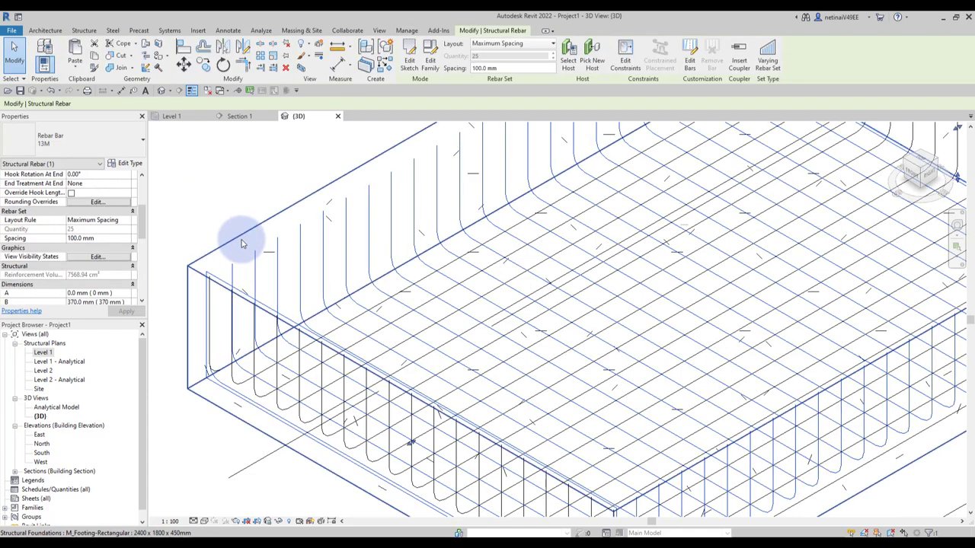
scroll(126, 251, down, 5)
scroll(115, 256, down, 5)
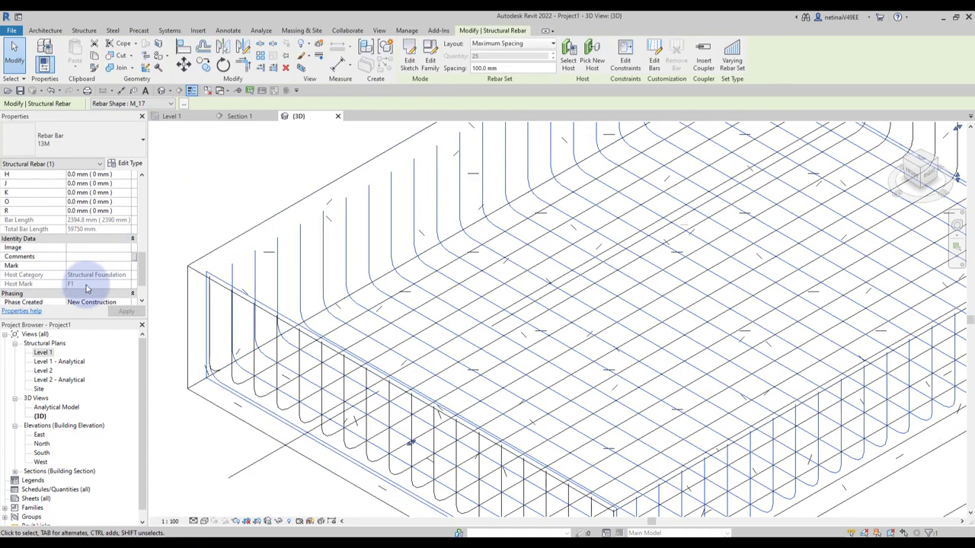
scroll(218, 196, down, 2)
scroll(259, 198, down, 2)
scroll(243, 183, up, 5)
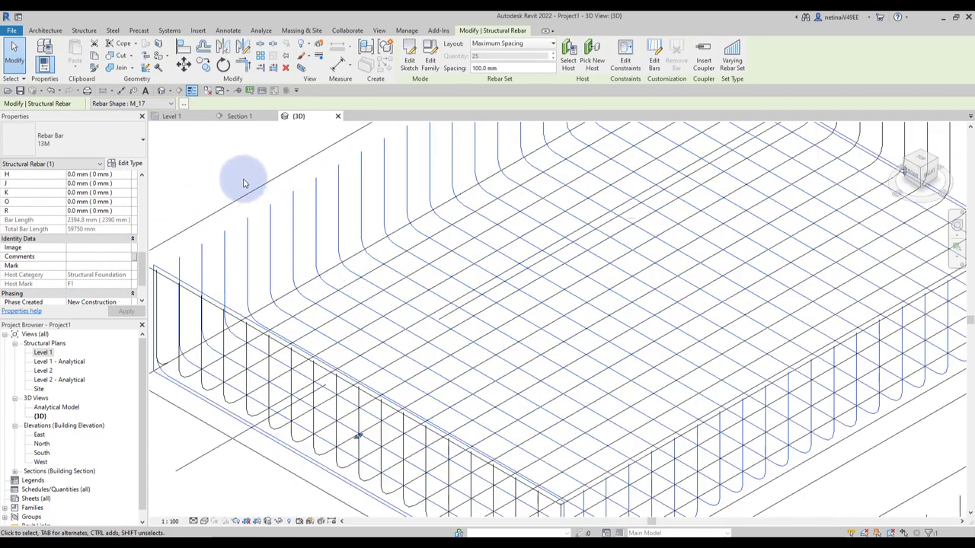
click(244, 182)
click(261, 305)
scroll(126, 255, down, 5)
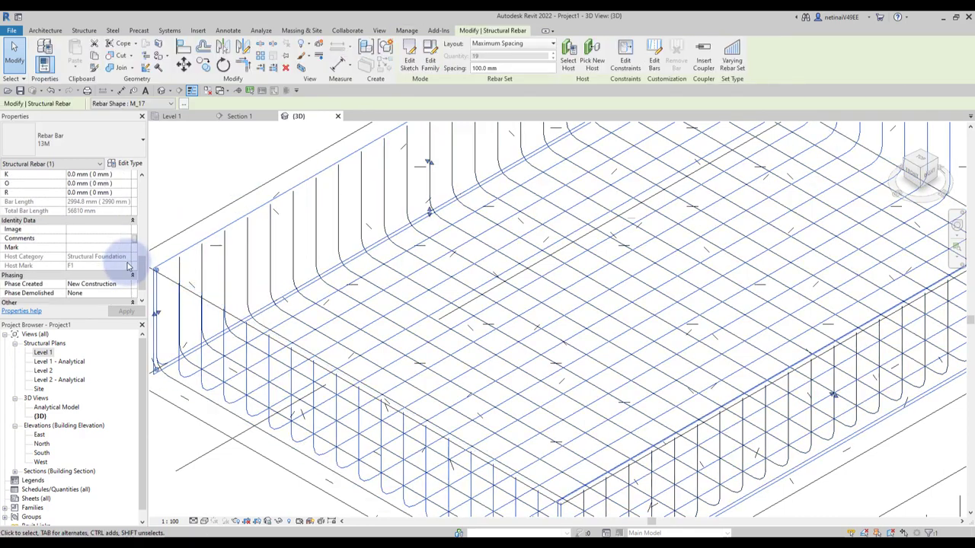
click(262, 189)
scroll(268, 197, down, 3)
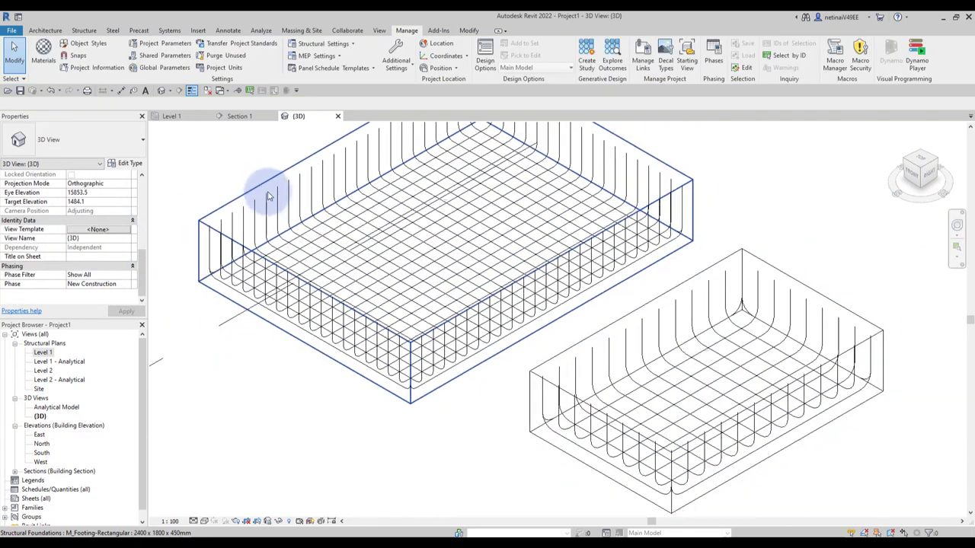
scroll(457, 283, up, 3)
scroll(453, 277, up, 2)
Enter a Mark value for the 1800 x 1200 footing and commit it.
click(450, 272)
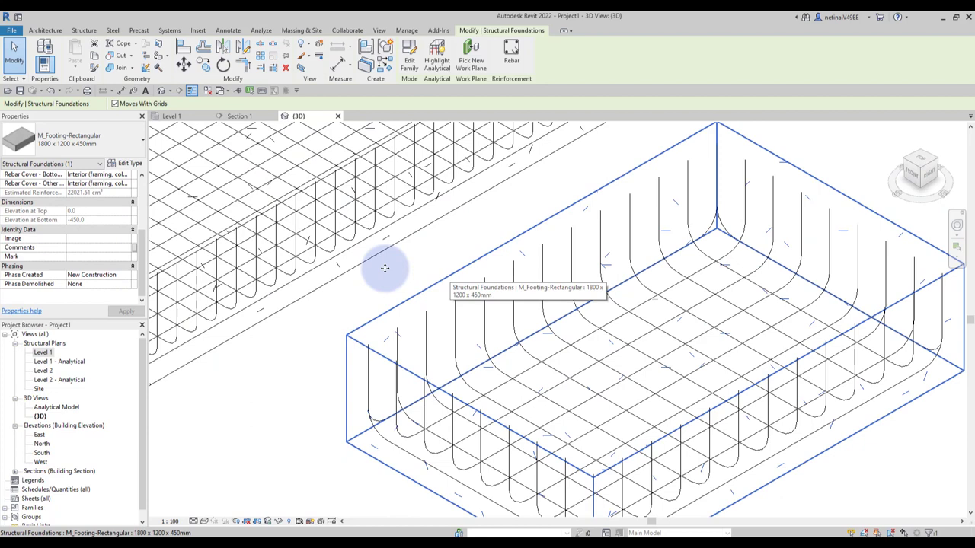
click(84, 258)
text(F2)
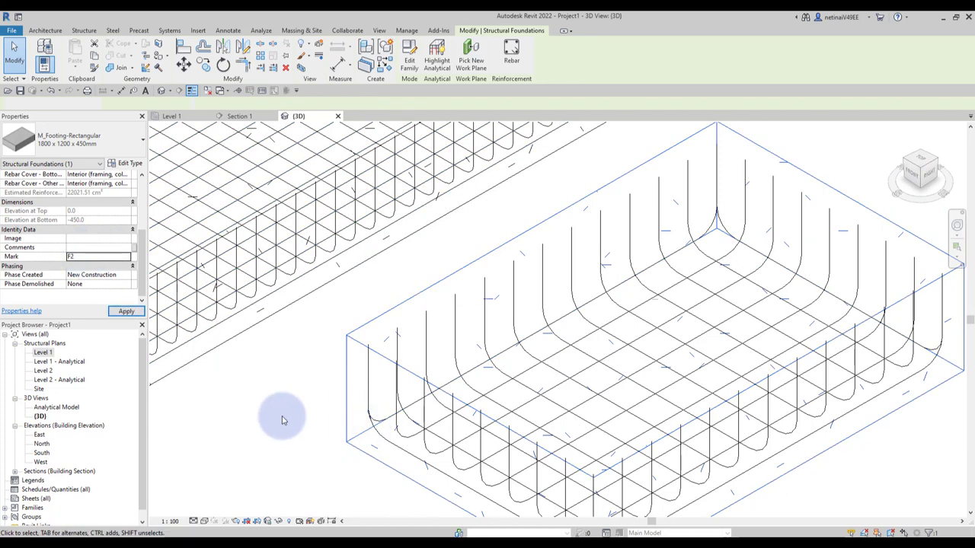
click(281, 418)
scroll(414, 355, down, 2)
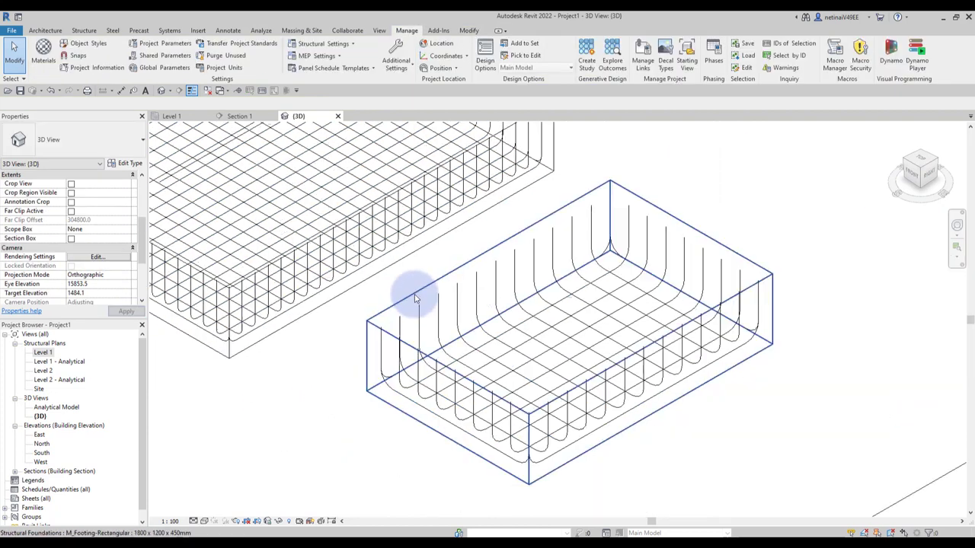
scroll(533, 289, down, 1)
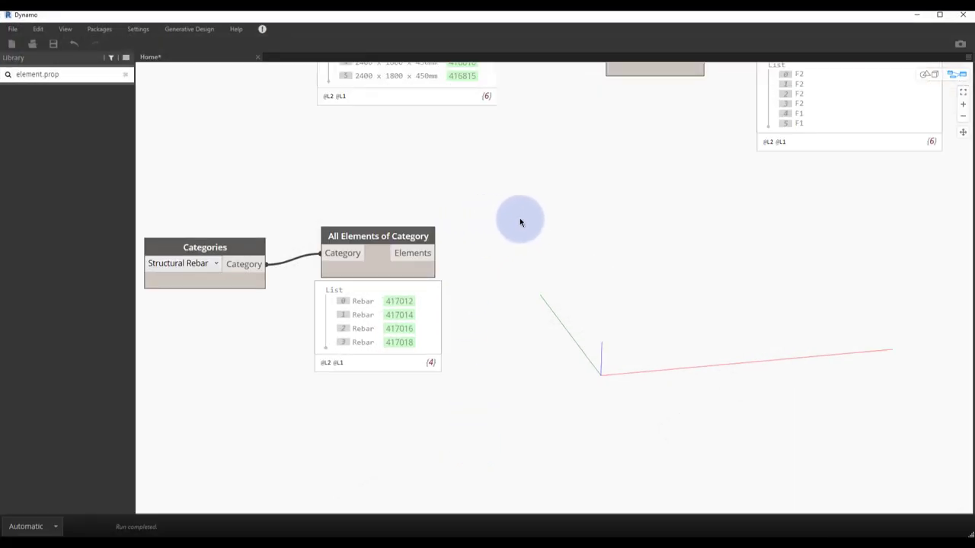
Add Element.GetParameterValueByName fed by the four rebar elements.
middle_drag(521, 223, 560, 223)
click(80, 74)
text(getp)
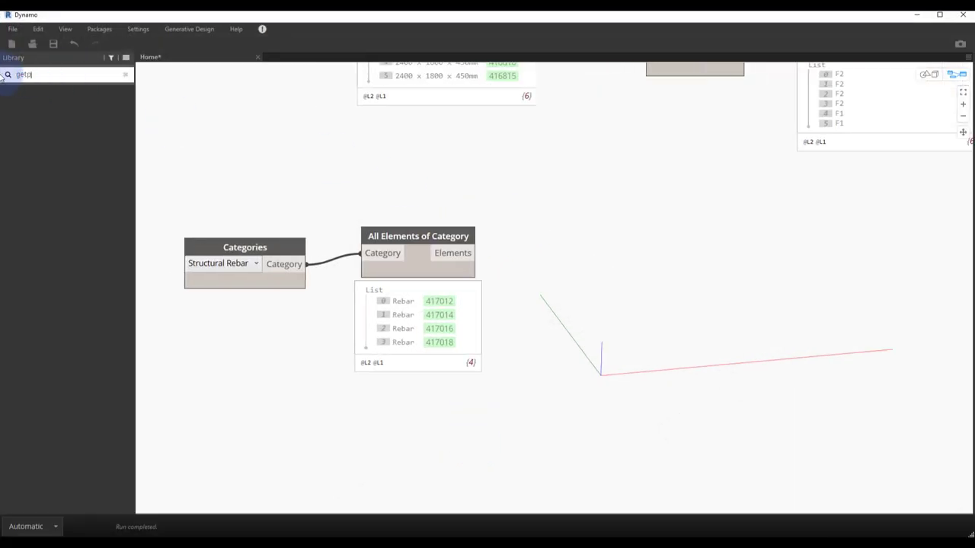
click(102, 228)
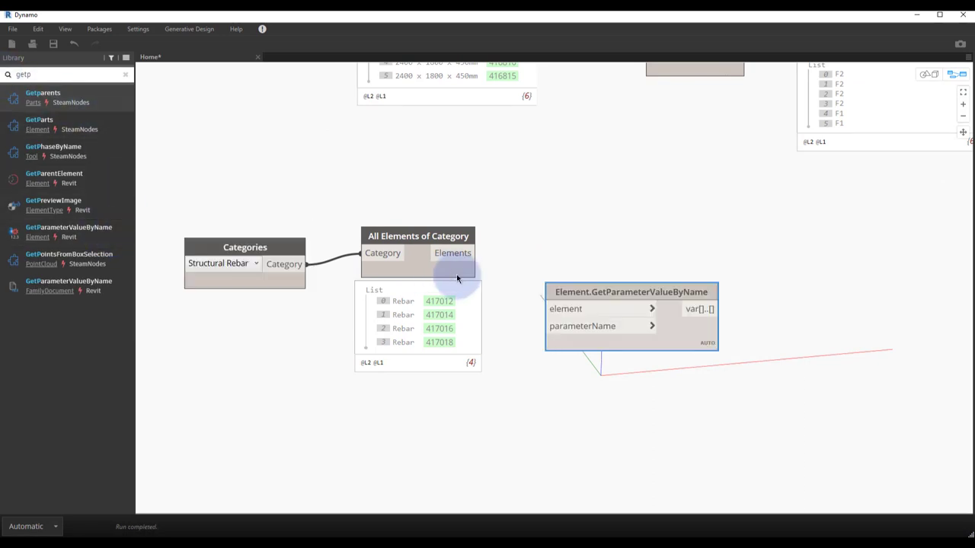
drag(615, 275, 619, 248)
drag(473, 253, 549, 280)
drag(601, 261, 638, 238)
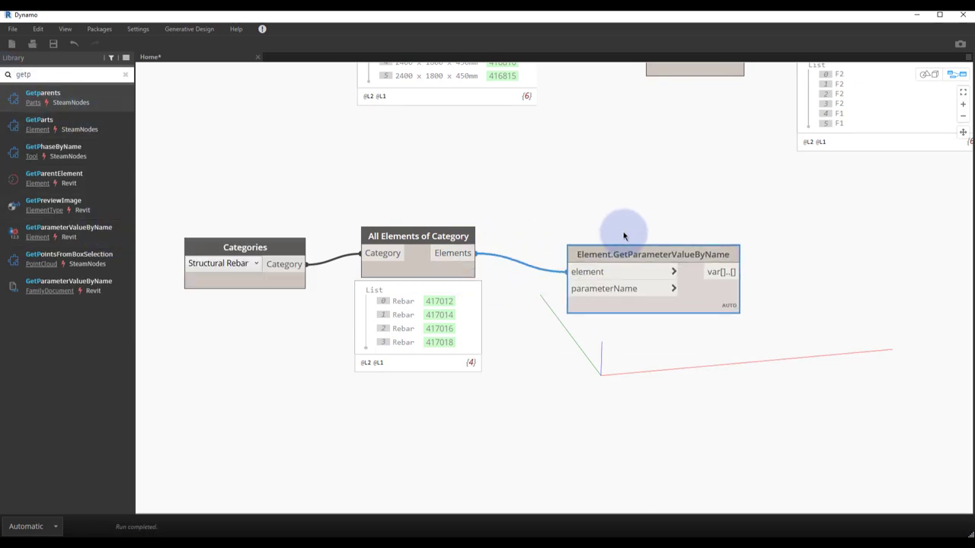
Feed a "Host Mark" code block into parameterName, returning F1, F1, F2, F2, and tidy the nodes.
double_click(524, 302)
text("Host Mark)
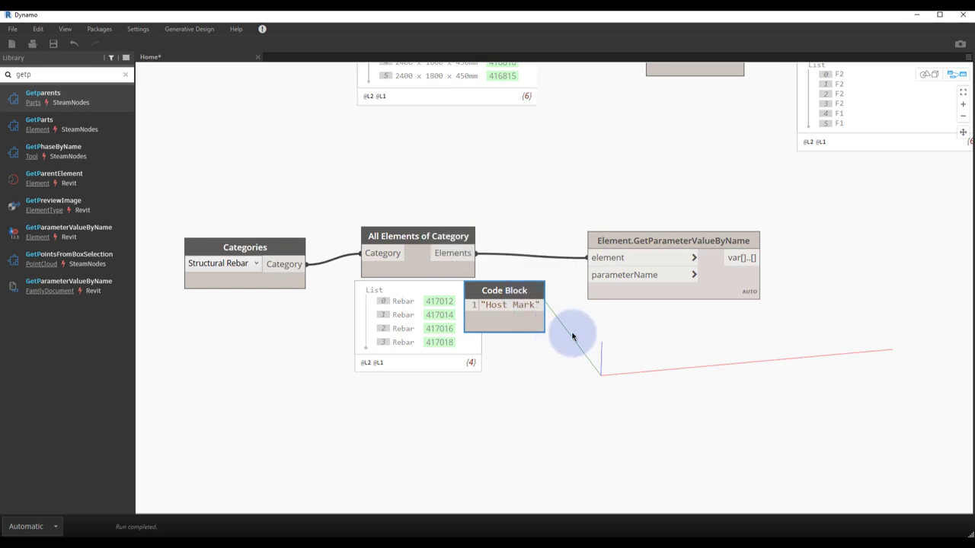
click(572, 333)
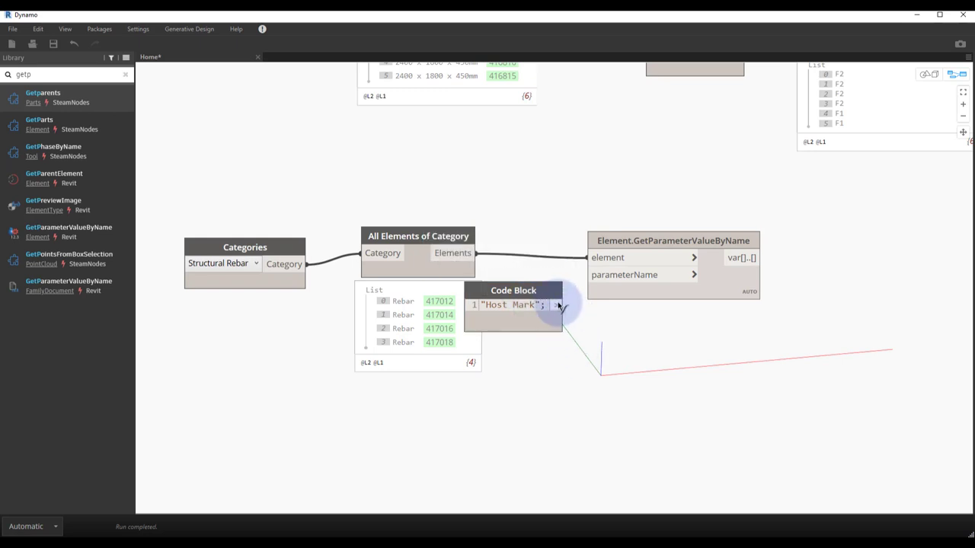
drag(556, 305, 693, 275)
click(744, 303)
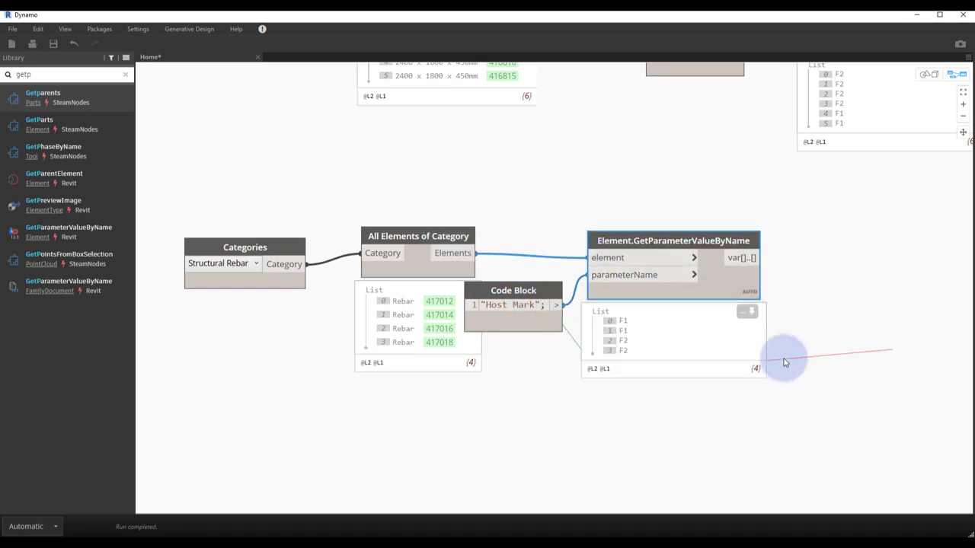
middle_drag(629, 280, 559, 324)
click(559, 324)
drag(363, 282, 352, 238)
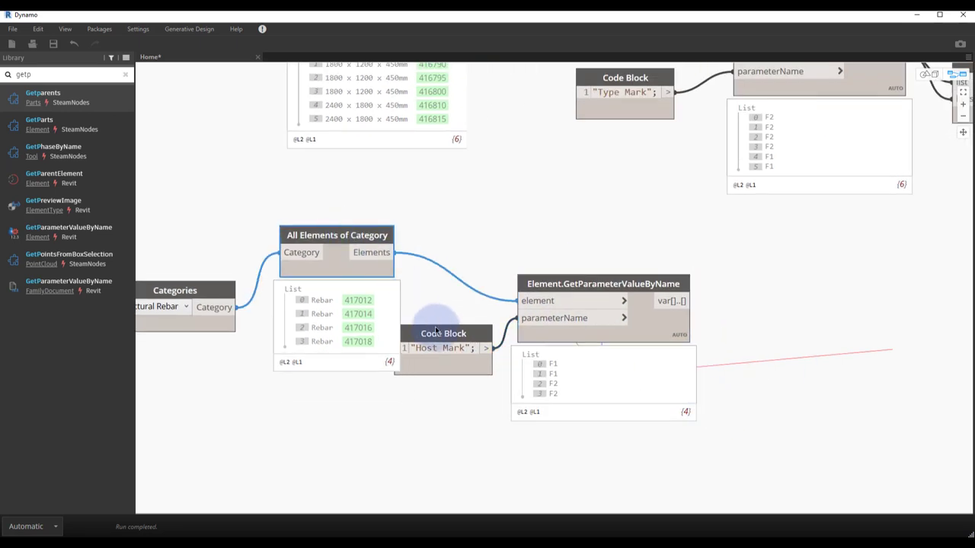
drag(569, 282, 605, 277)
drag(438, 330, 463, 320)
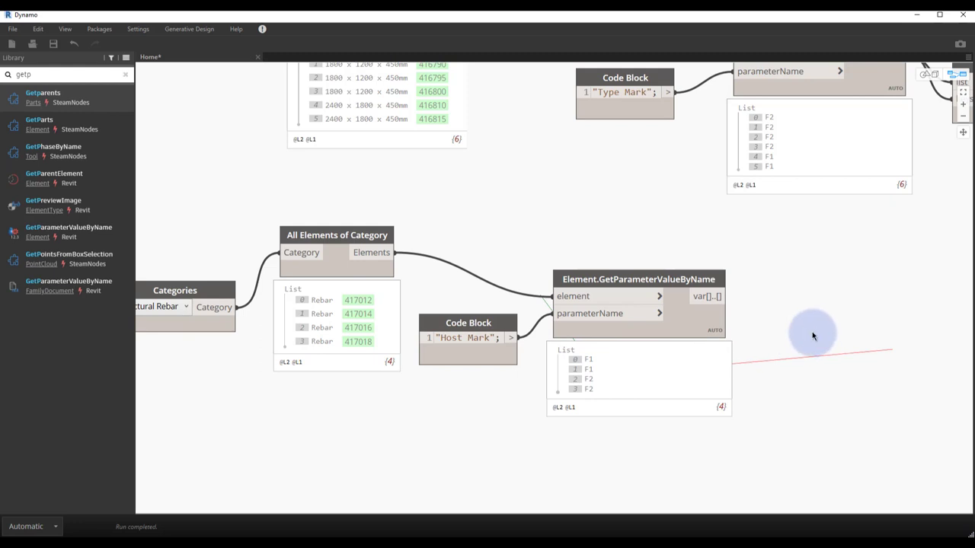
Pan and zoom to review the List.Count output alongside the host mark nodes.
scroll(811, 335, down, 2)
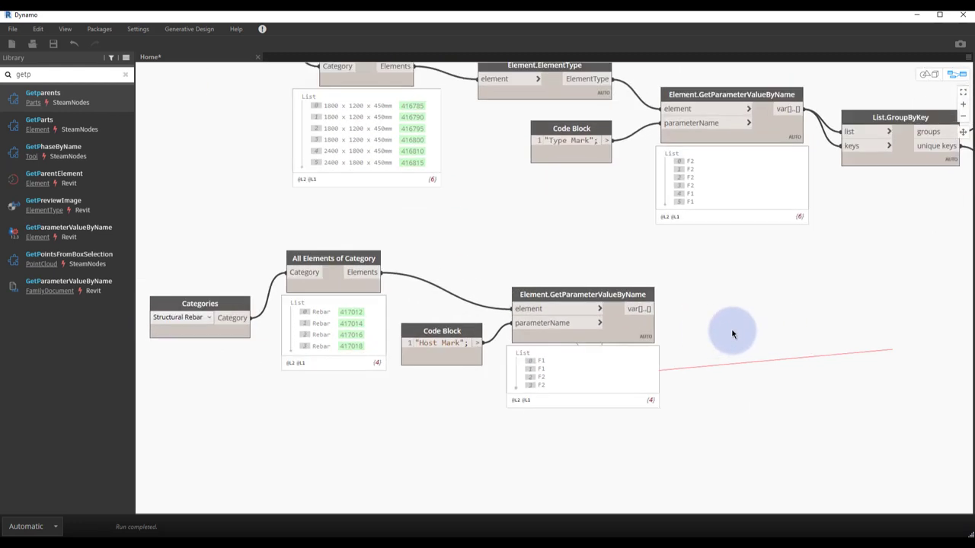
scroll(675, 326, up, 2)
scroll(594, 335, down, 3)
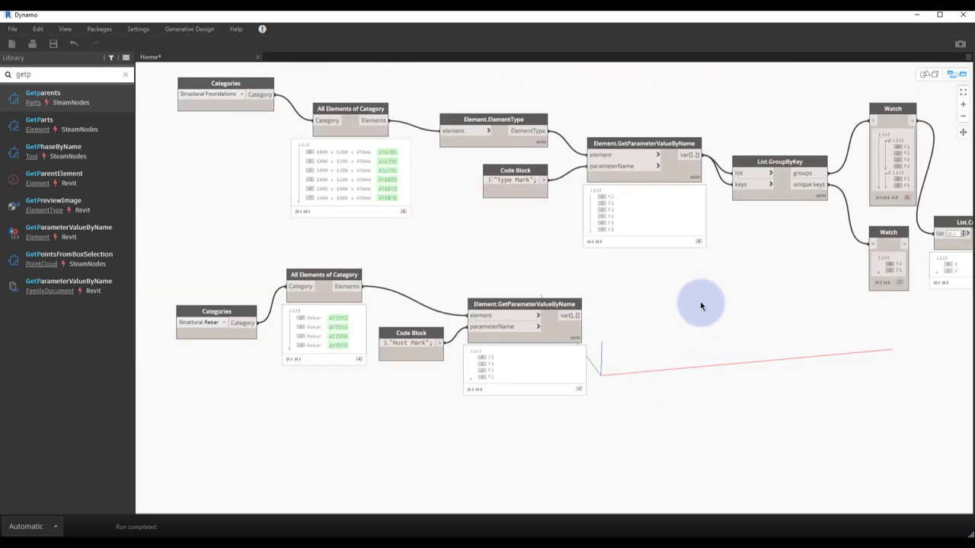
middle_drag(700, 306, 464, 330)
scroll(685, 320, up, 2)
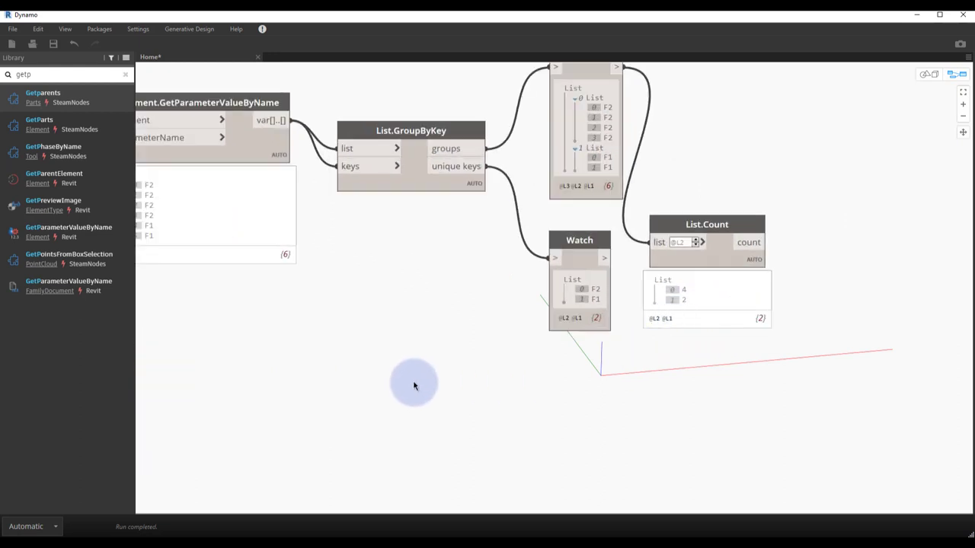
middle_drag(414, 385, 676, 305)
scroll(467, 350, down, 1)
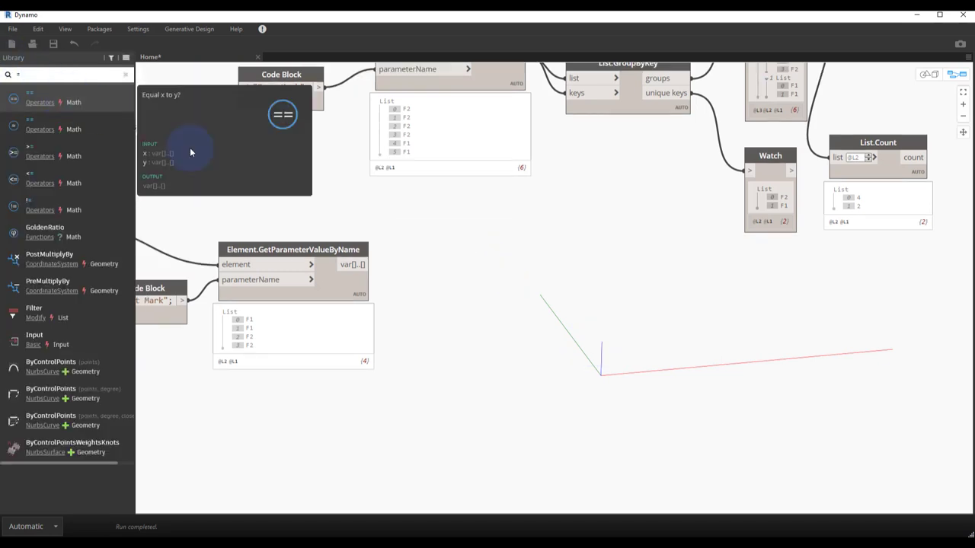
Place an == node comparing rebar Host Marks (x) against the unique type marks (y).
drag(66, 102, 553, 286)
click(620, 246)
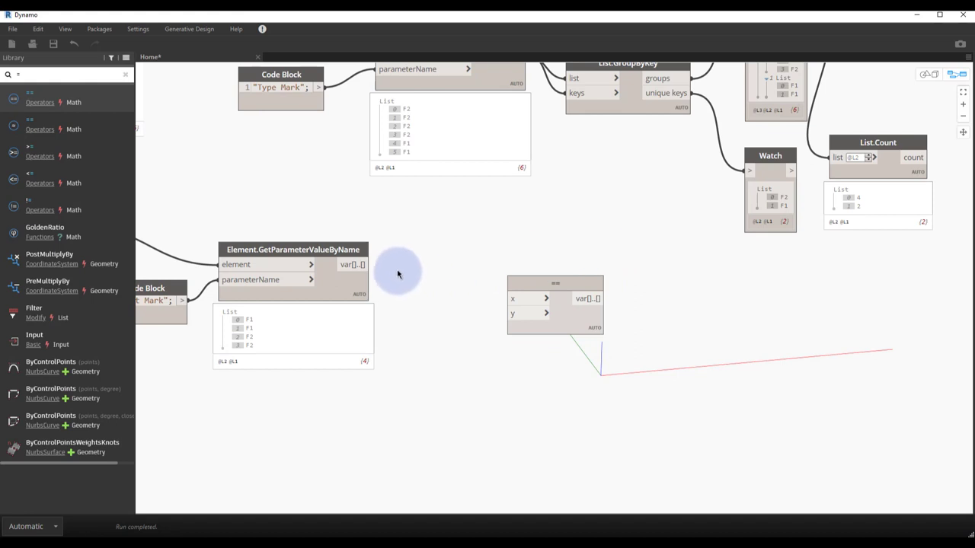
drag(790, 174, 502, 326)
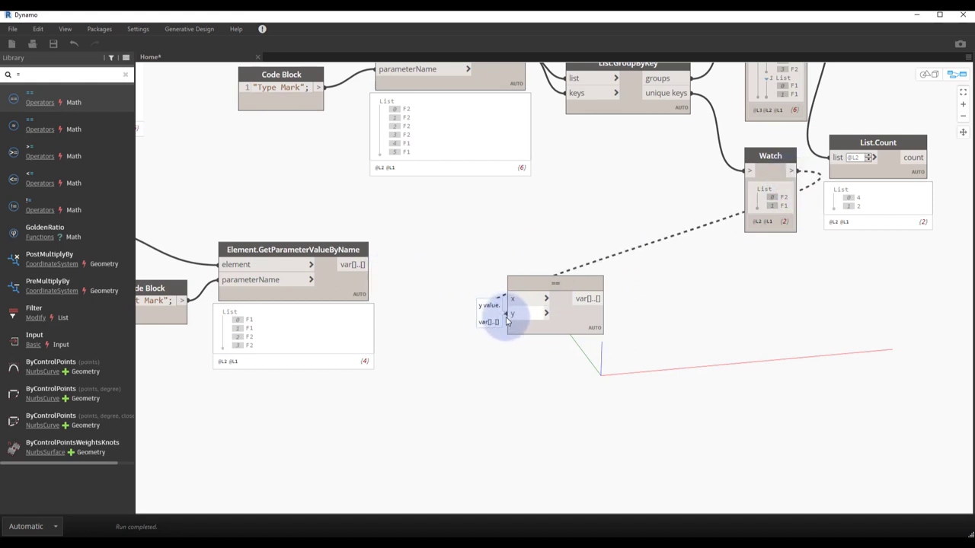
click(509, 314)
click(364, 265)
click(509, 298)
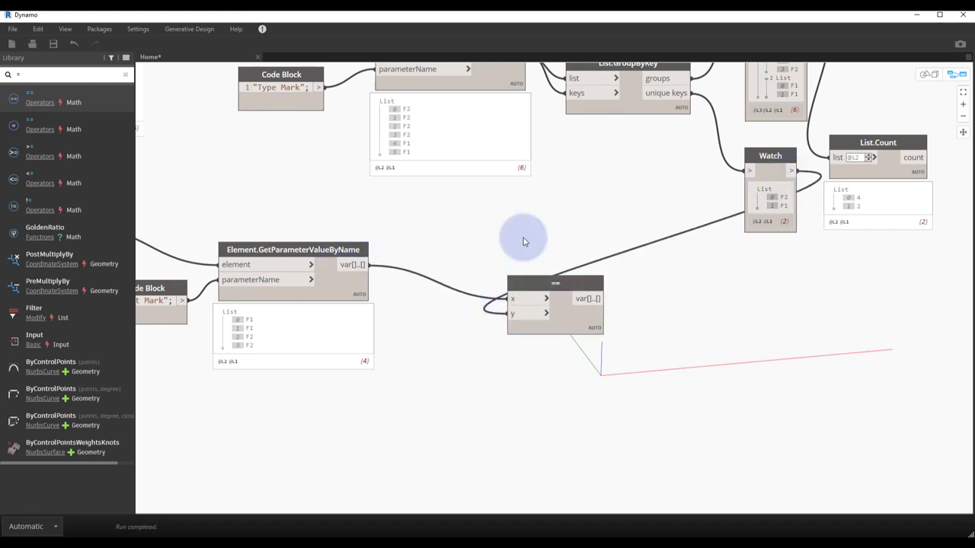
click(595, 345)
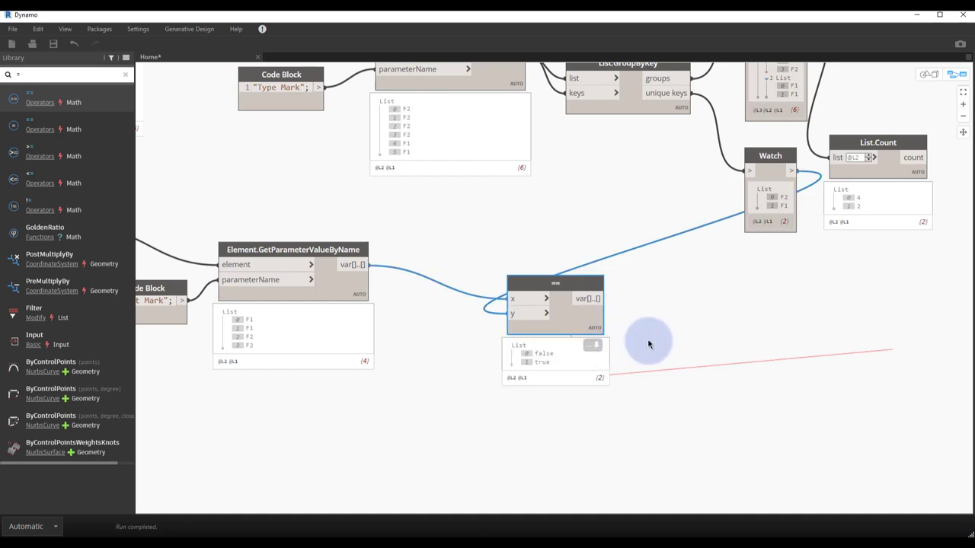
Set the == node's lacing to Cross Product, yielding four true/false pairs.
right_click(580, 325)
mouse_move(526, 373)
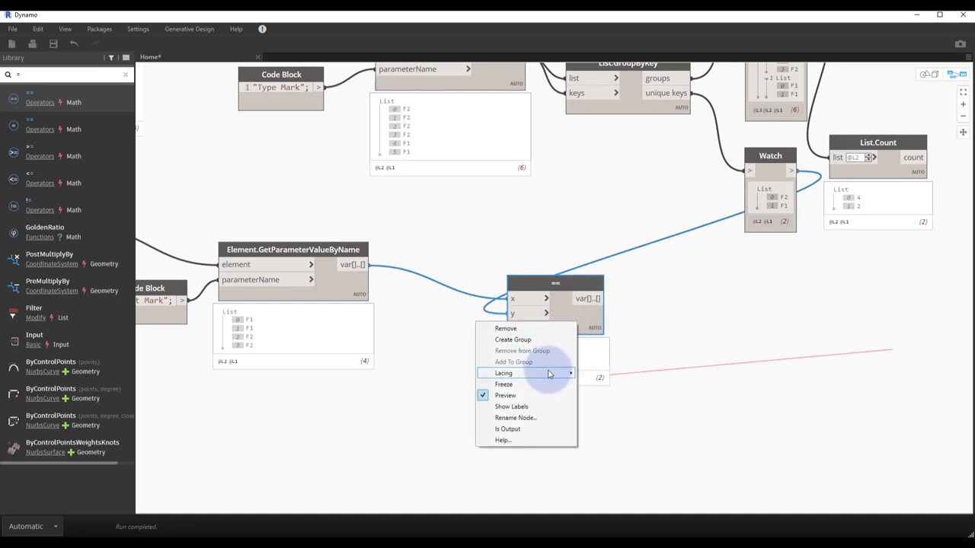
click(431, 406)
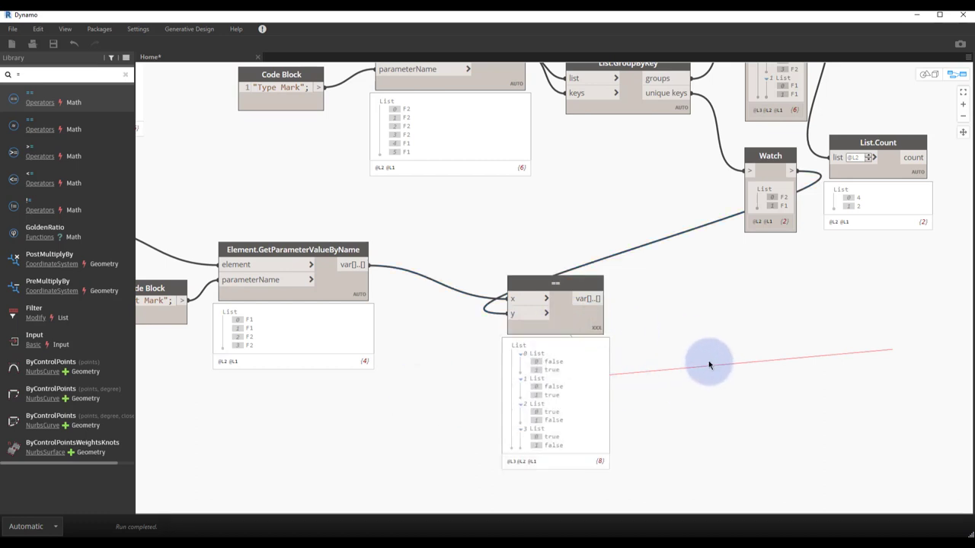
scroll(425, 358, up, 2)
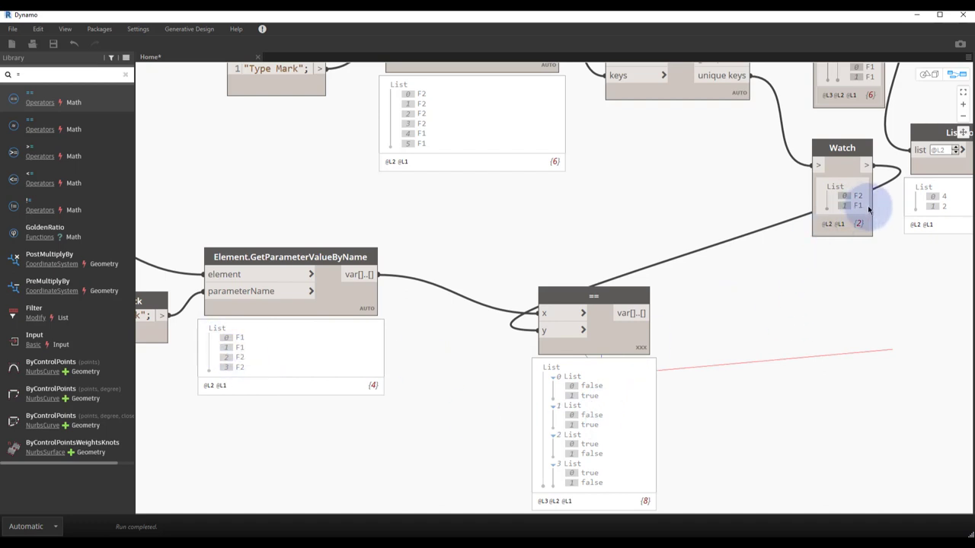
scroll(791, 384, down, 2)
scroll(783, 370, down, 1)
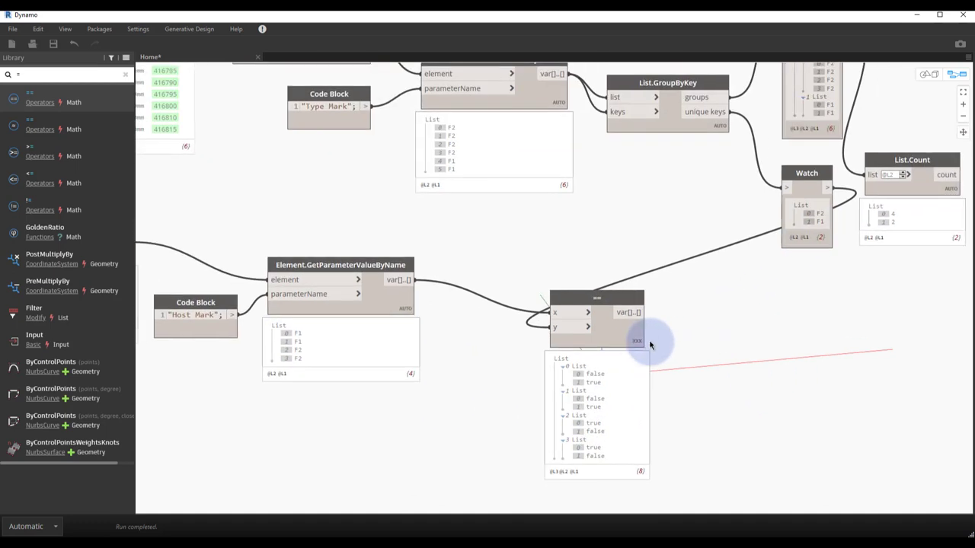
click(576, 326)
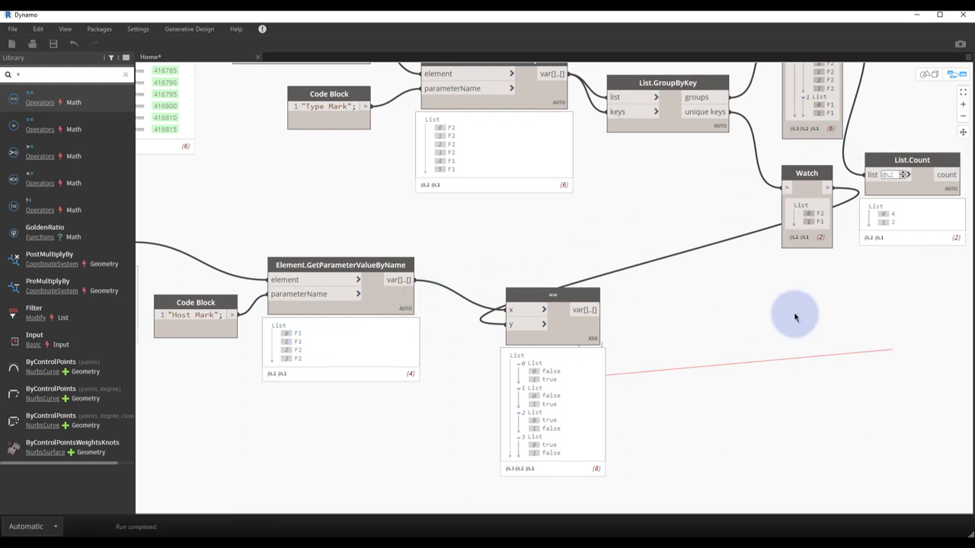
scroll(446, 272, up, 2)
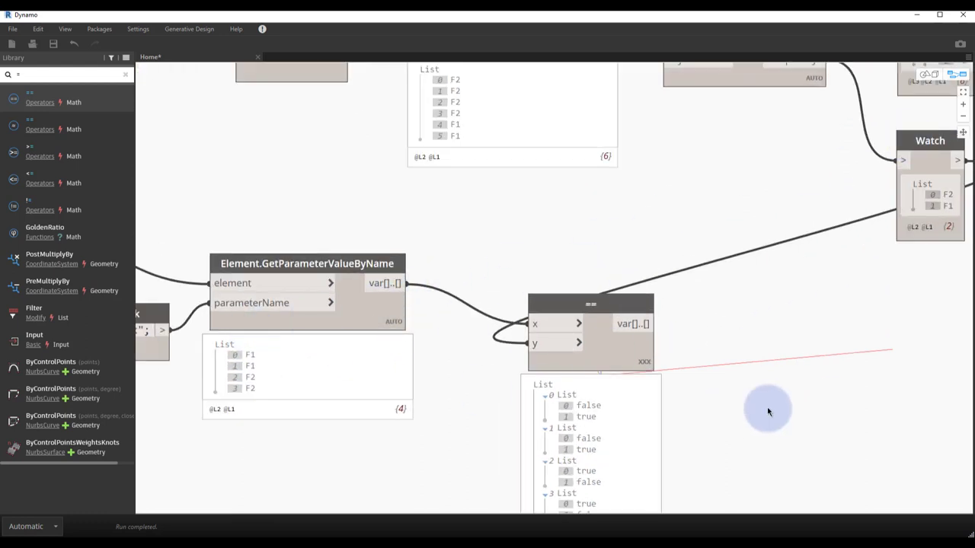
middle_drag(767, 411, 717, 323)
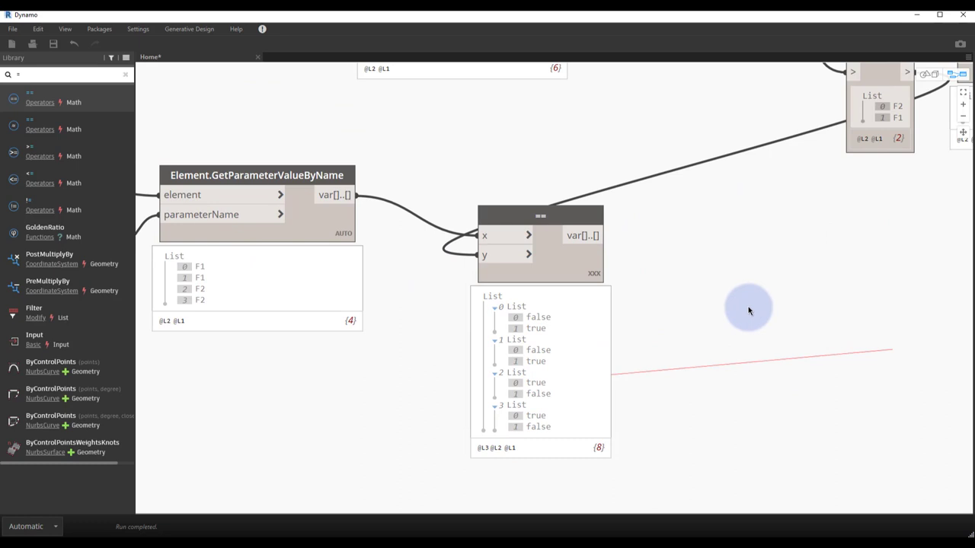
scroll(739, 309, down, 2)
scroll(712, 324, down, 1)
scroll(691, 342, down, 1)
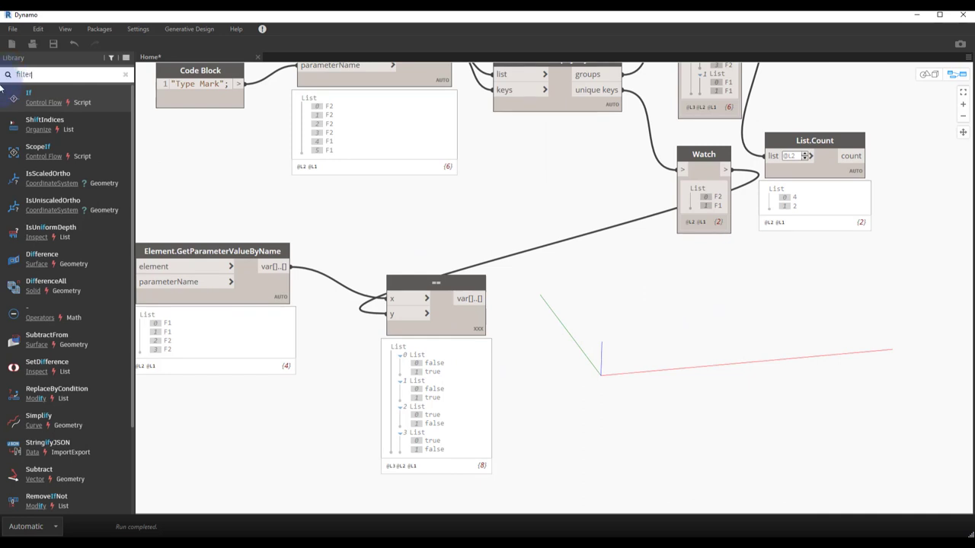
drag(91, 93, 633, 310)
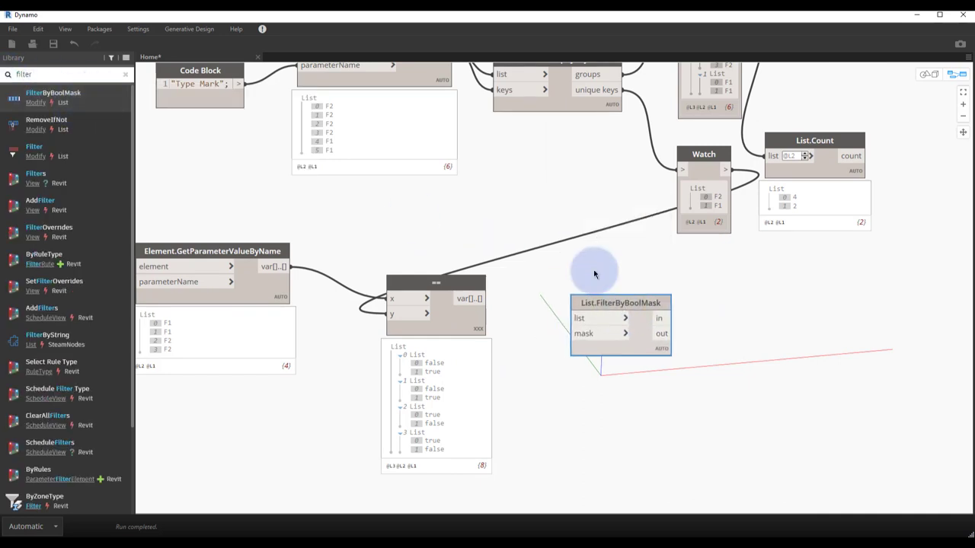
click(520, 341)
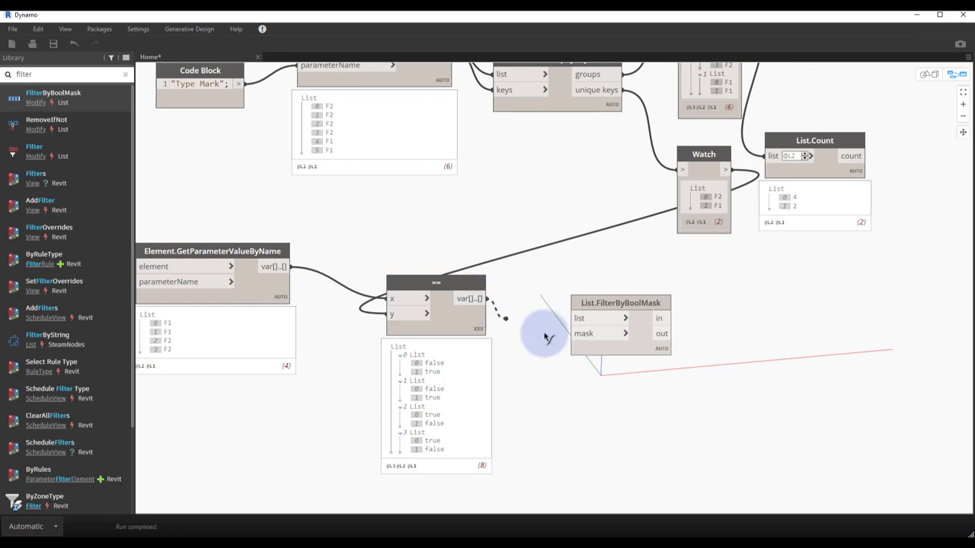
drag(490, 299, 578, 332)
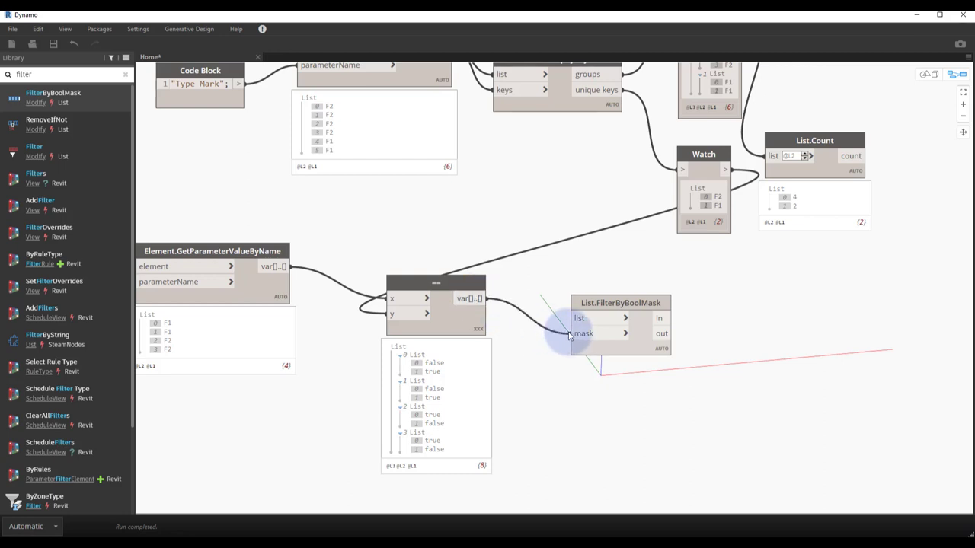
mouse_move(813, 202)
click(868, 155)
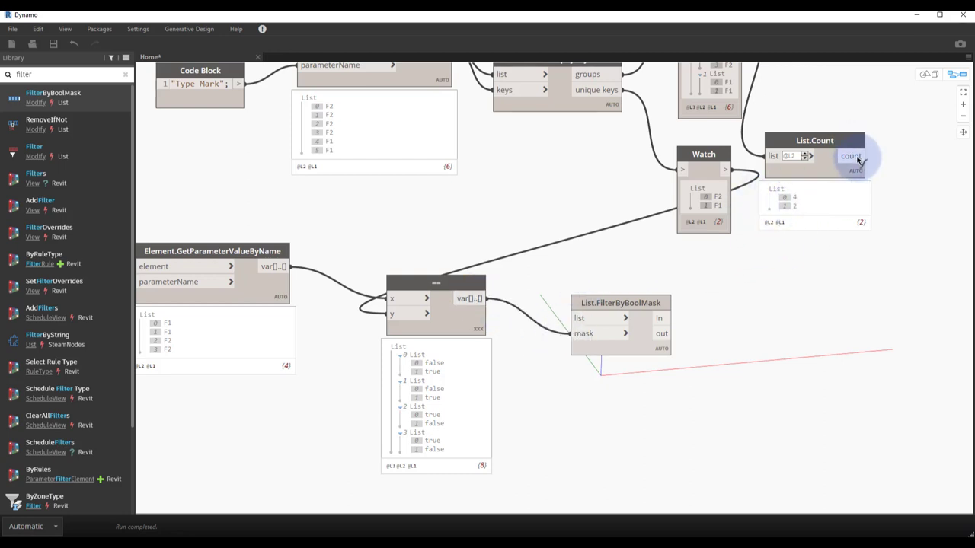
click(577, 317)
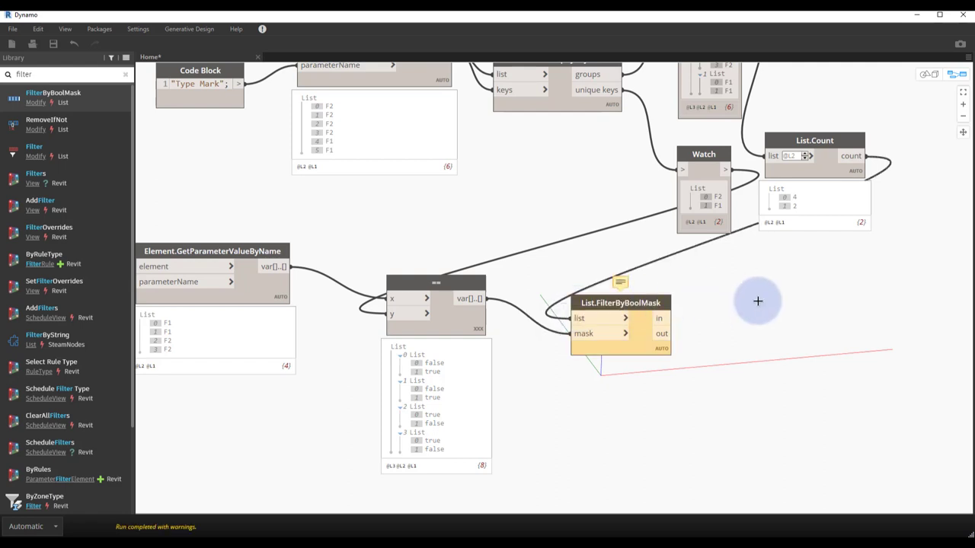
middle_drag(777, 301, 761, 309)
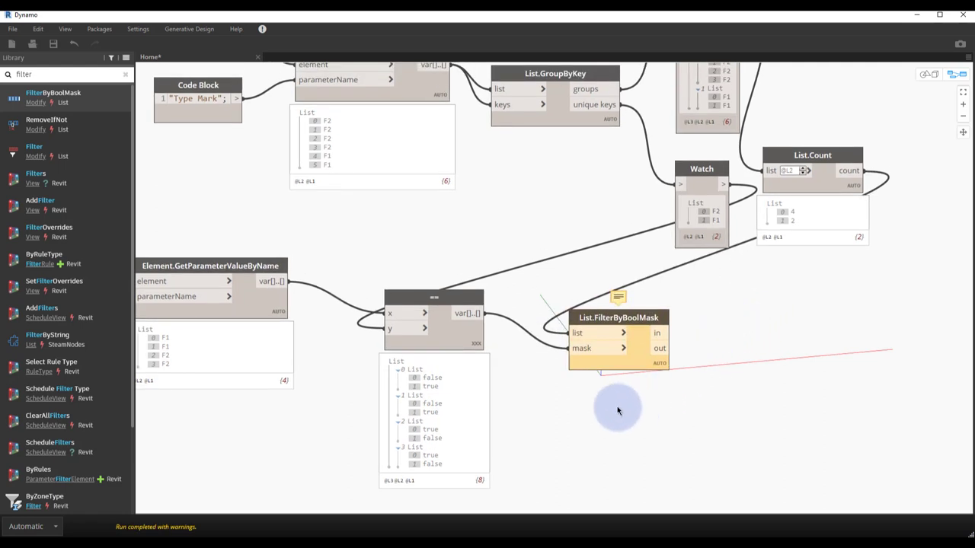
click(622, 348)
click(572, 357)
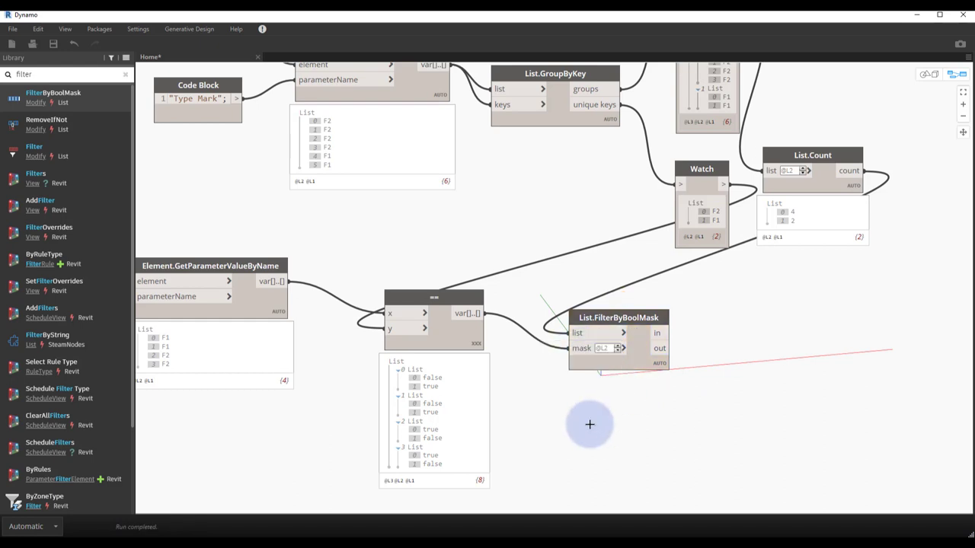
Add a Watch node showing the filtered host counts.
right_click(718, 311)
text(watch)
click(660, 344)
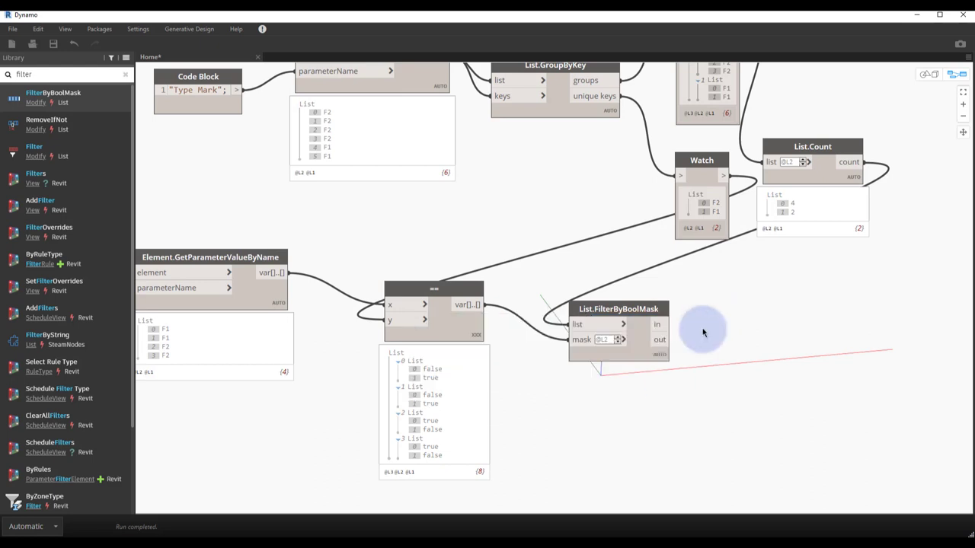
drag(670, 355, 727, 308)
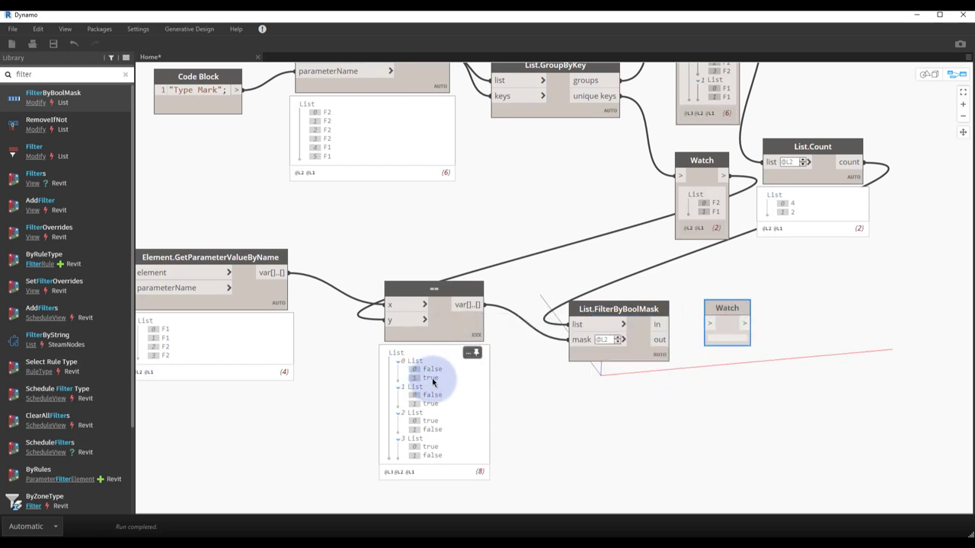
drag(659, 324, 709, 324)
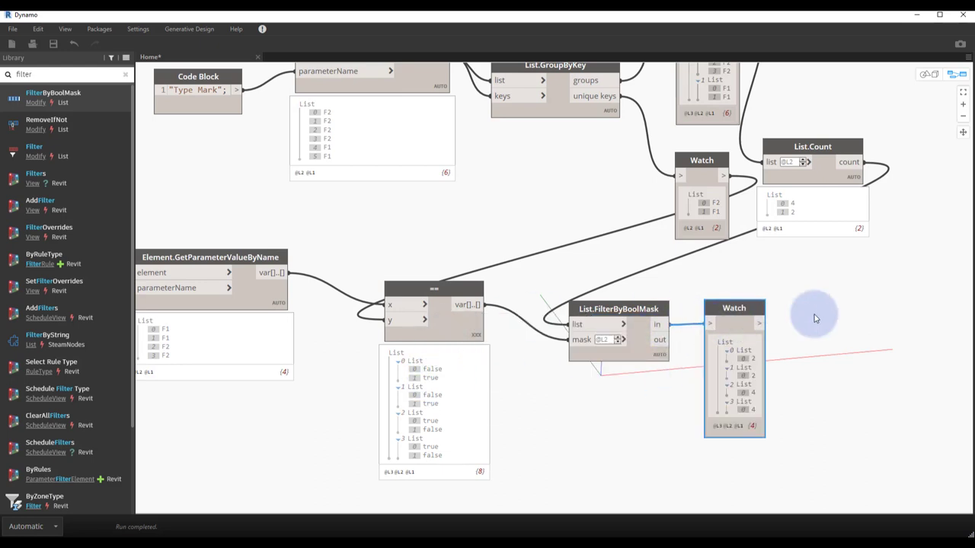
mouse_move(814, 319)
middle_down()
mouse_move(820, 270)
mouse_move(800, 267)
middle_up()
scroll(826, 277, up, 1)
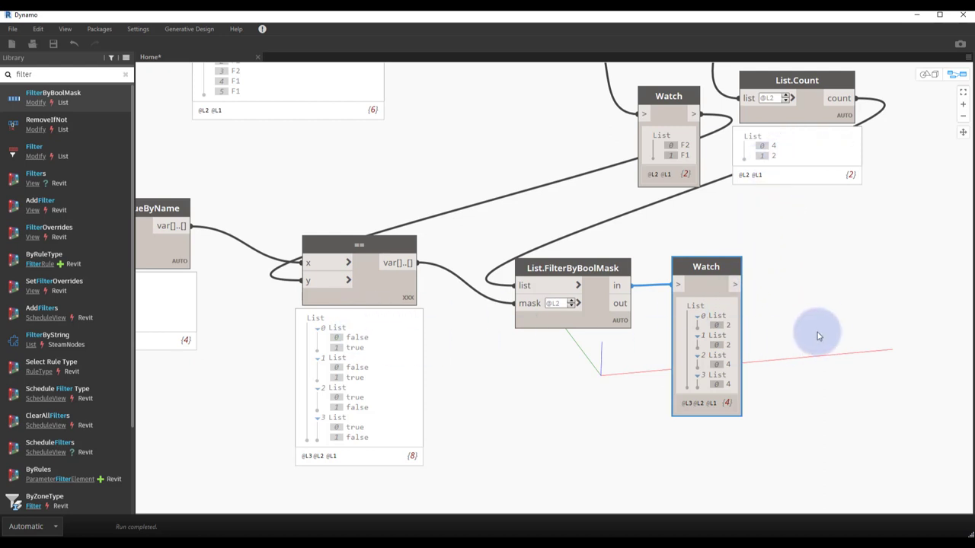
scroll(817, 336, down, 2)
middle_drag(788, 338, 822, 347)
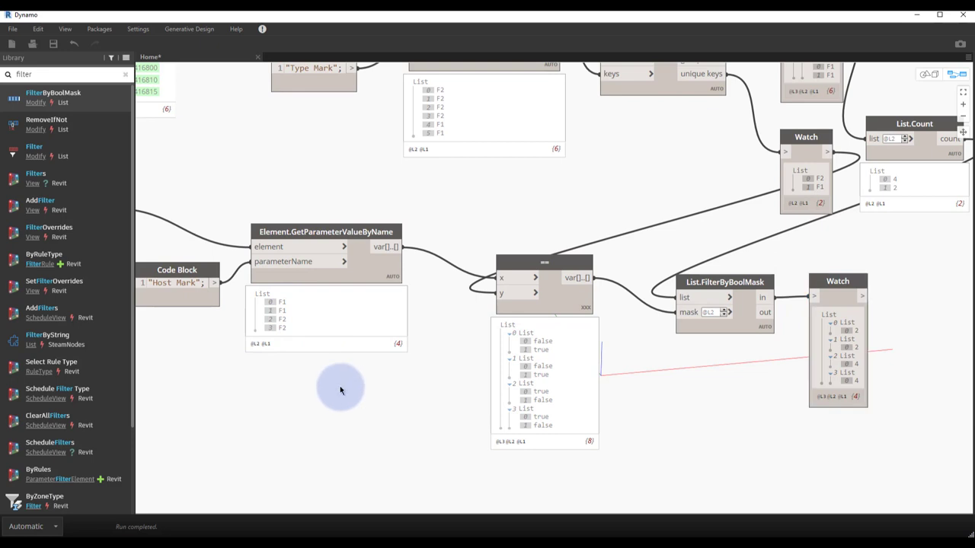
middle_drag(905, 313, 744, 315)
scroll(744, 316, up, 1)
scroll(663, 311, up, 1)
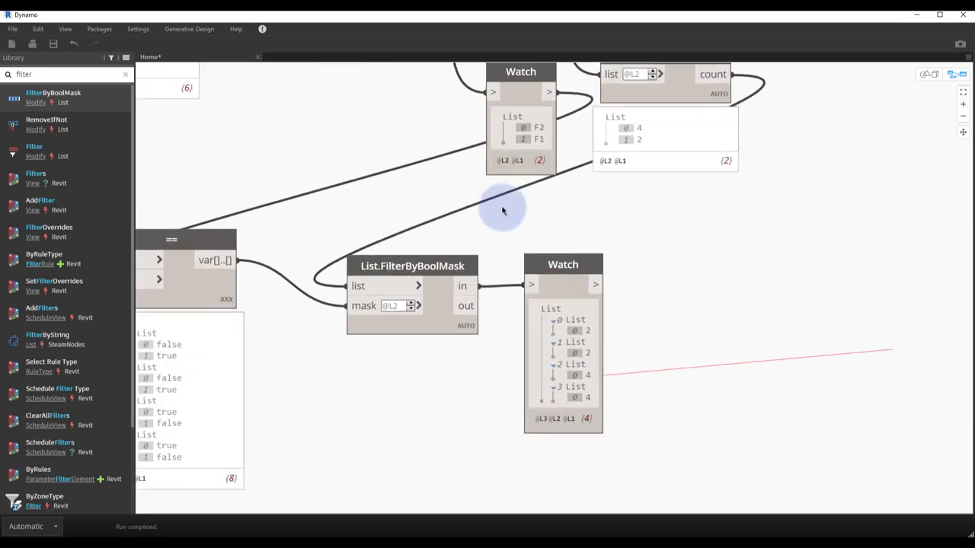
Add List.Flatten to flatten the filtered counts into 2, 2, 4, 4.
click(6, 74)
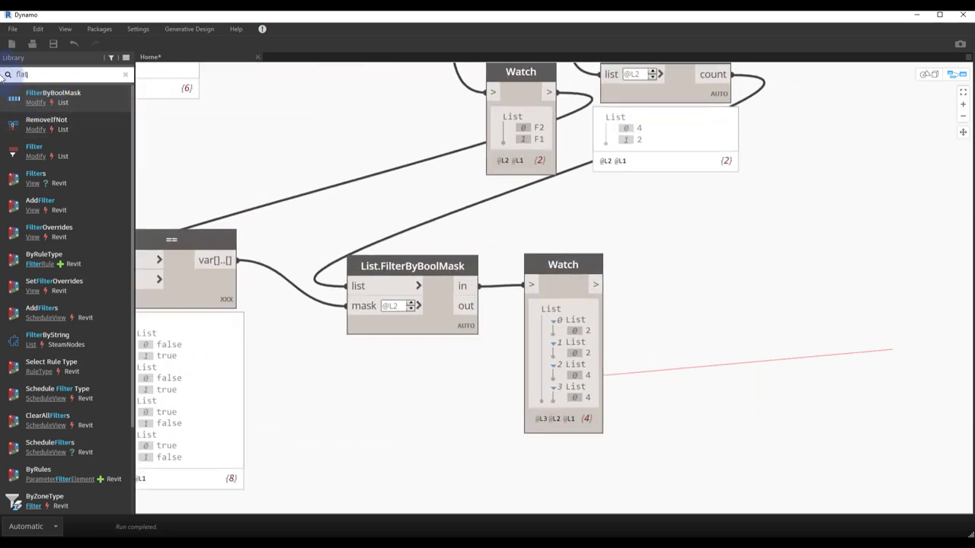
key(Return)
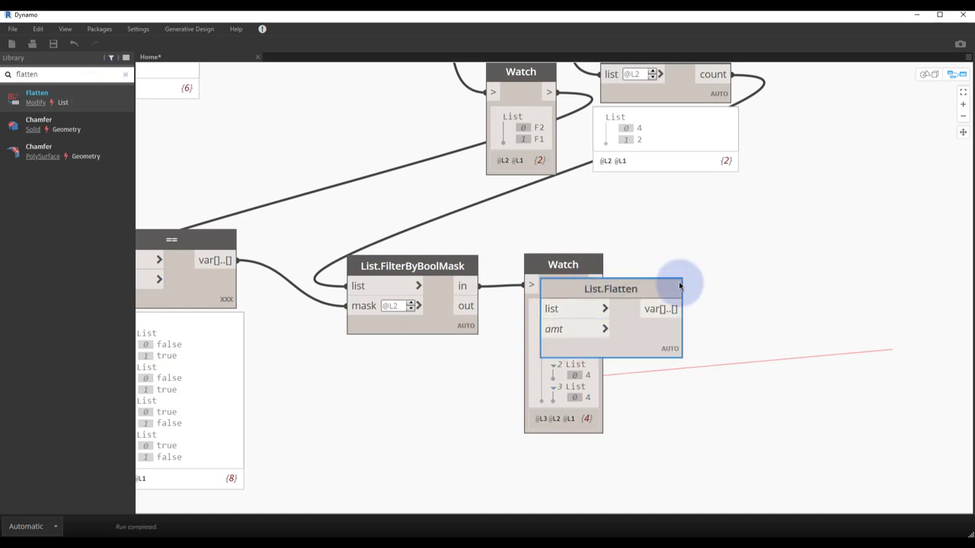
drag(593, 280, 668, 308)
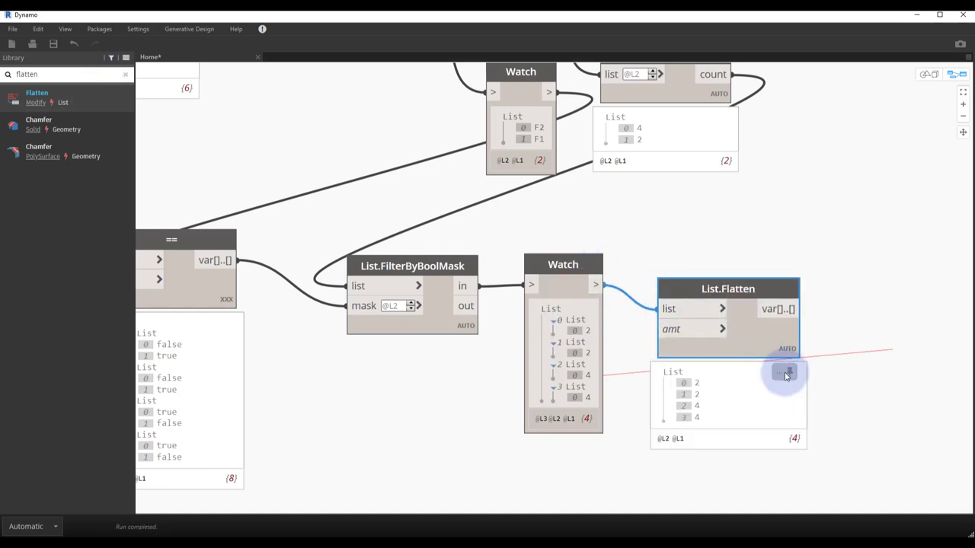
scroll(879, 331, down, 4)
scroll(680, 337, up, 3)
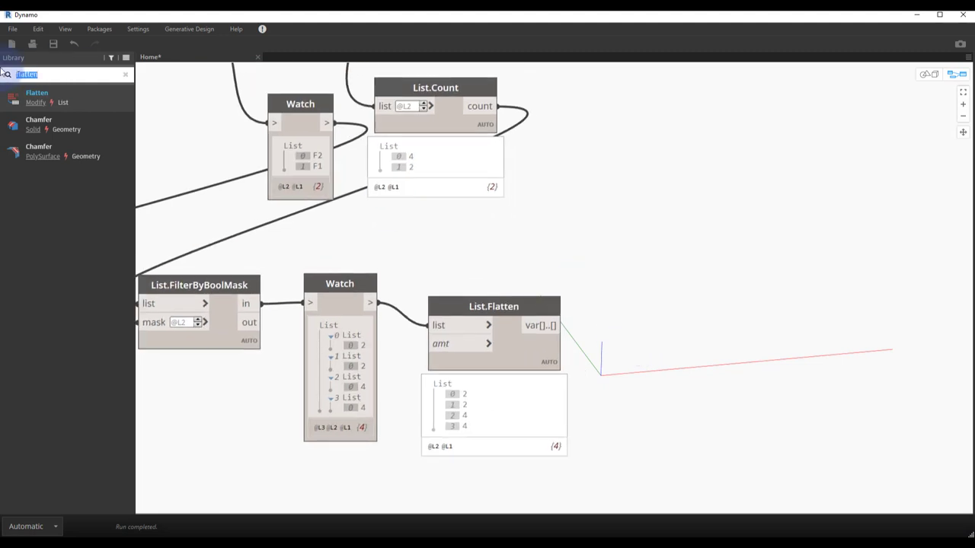
text(setp)
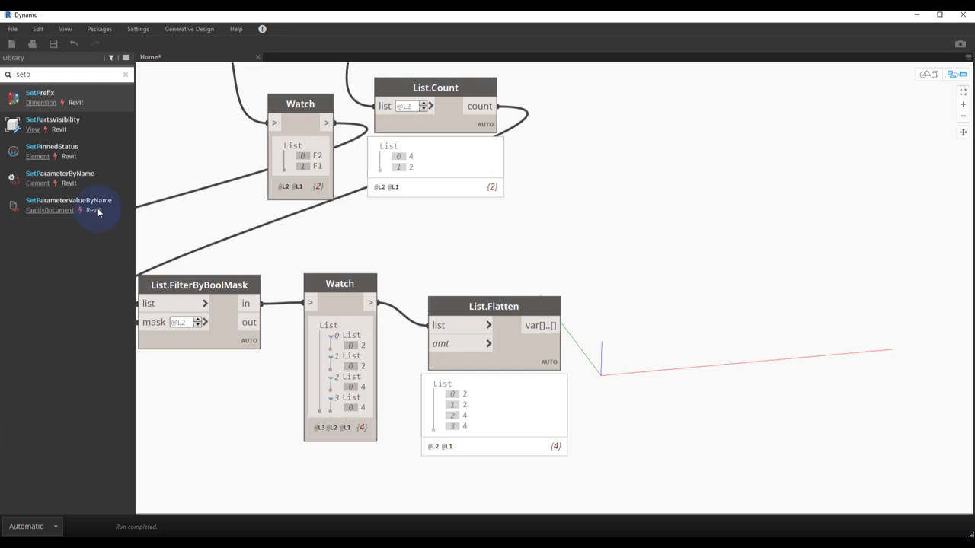
Add an Element.SetParameterByName node with the rebar elements as its element input.
click(97, 212)
drag(624, 300, 765, 276)
key(Delete)
click(114, 174)
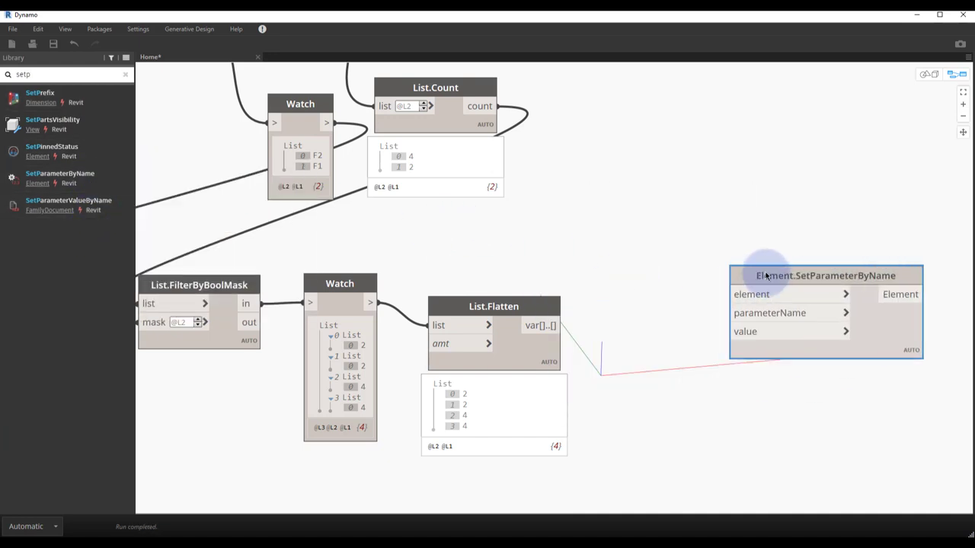
scroll(660, 254, down, 5)
scroll(615, 320, down, 2)
scroll(457, 335, up, 5)
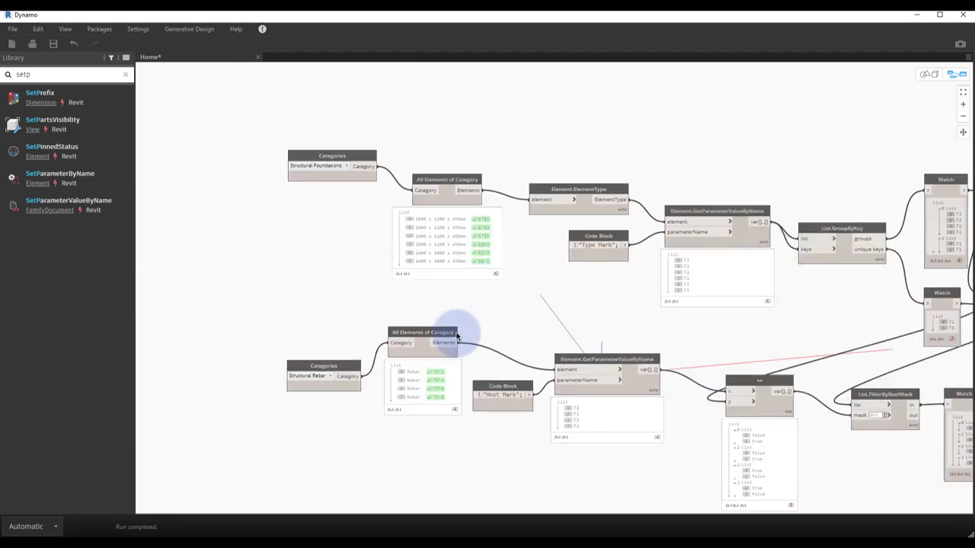
click(457, 335)
middle_drag(691, 341, 424, 266)
scroll(533, 282, up, 3)
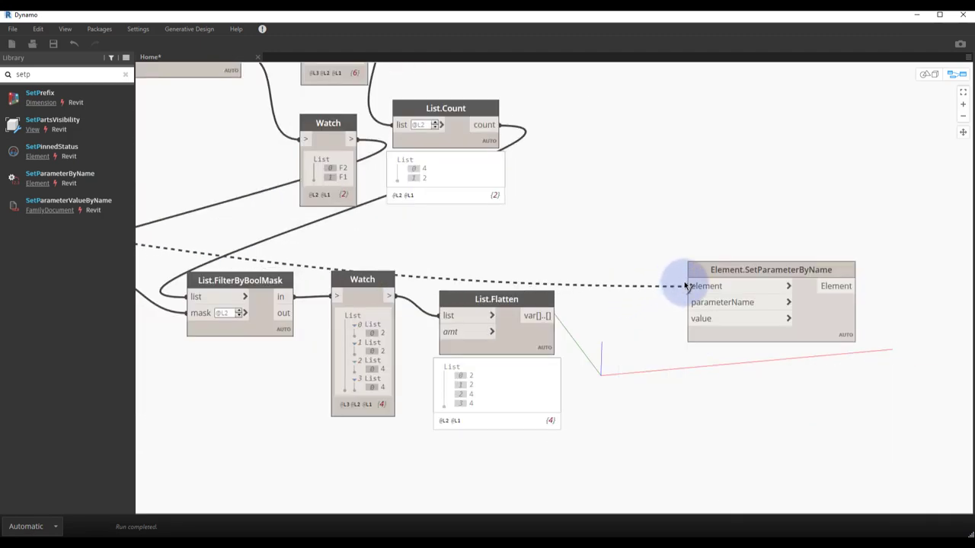
scroll(607, 306, up, 3)
Feed a "จำนวน Host" code block as parameterName and the flattened counts as value, then minimise Dynamo.
double_click(583, 305)
right_click(587, 310)
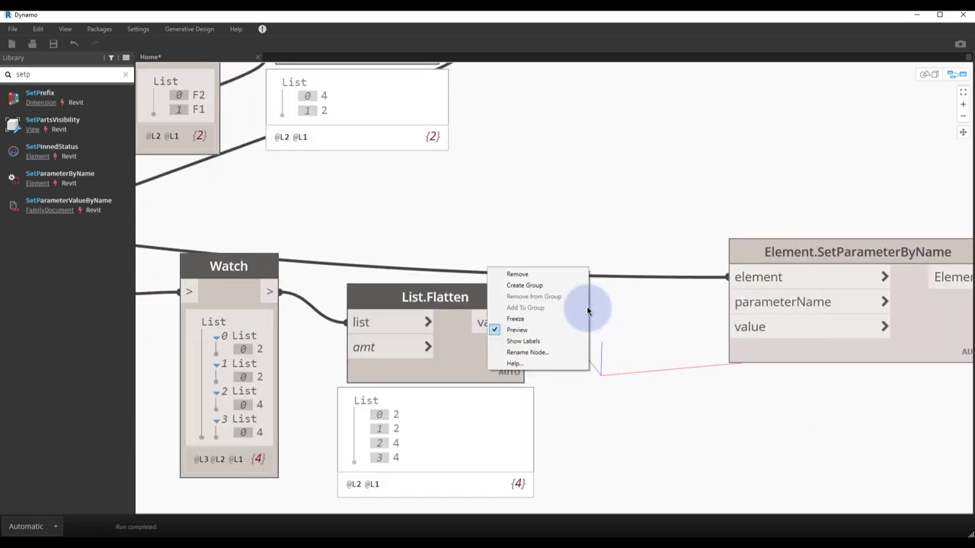
key(Escape)
text("จำน)
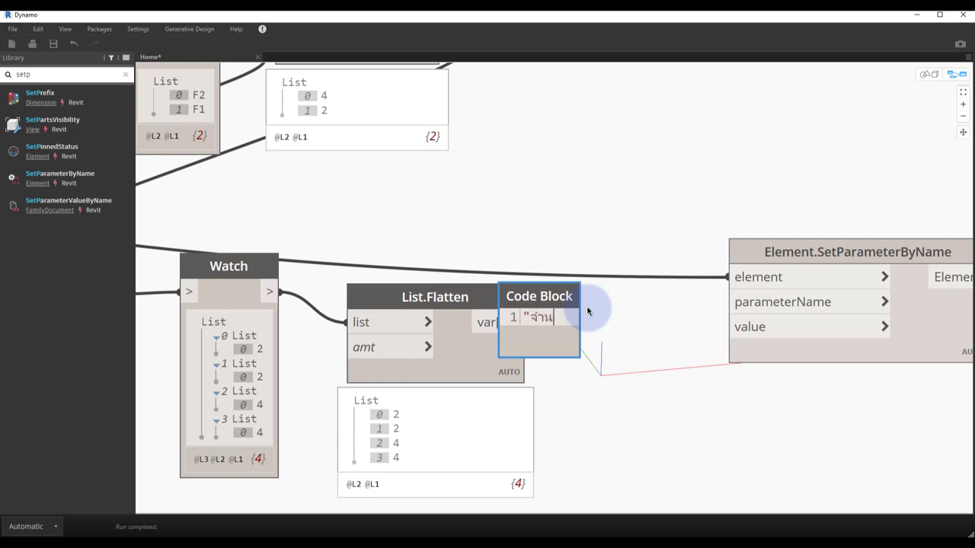
text(วน Host)
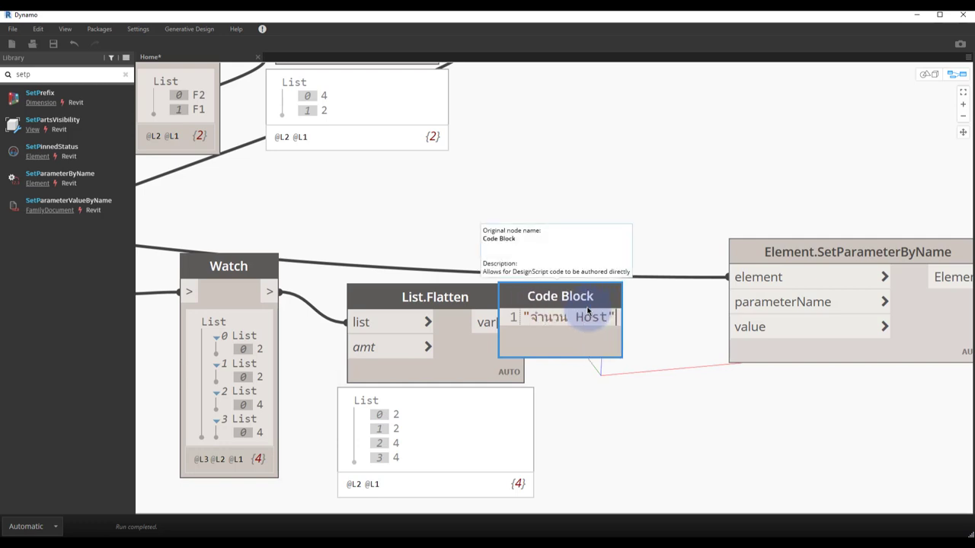
click(681, 210)
mouse_move(649, 298)
mouse_down()
mouse_move(651, 194)
mouse_move(727, 301)
mouse_up()
drag(504, 323, 731, 327)
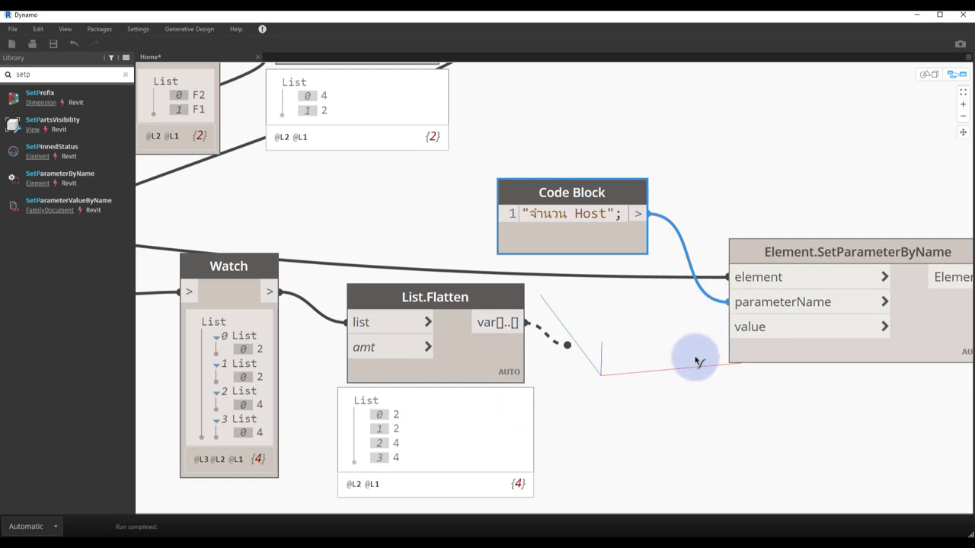
scroll(655, 362, down, 3)
click(916, 15)
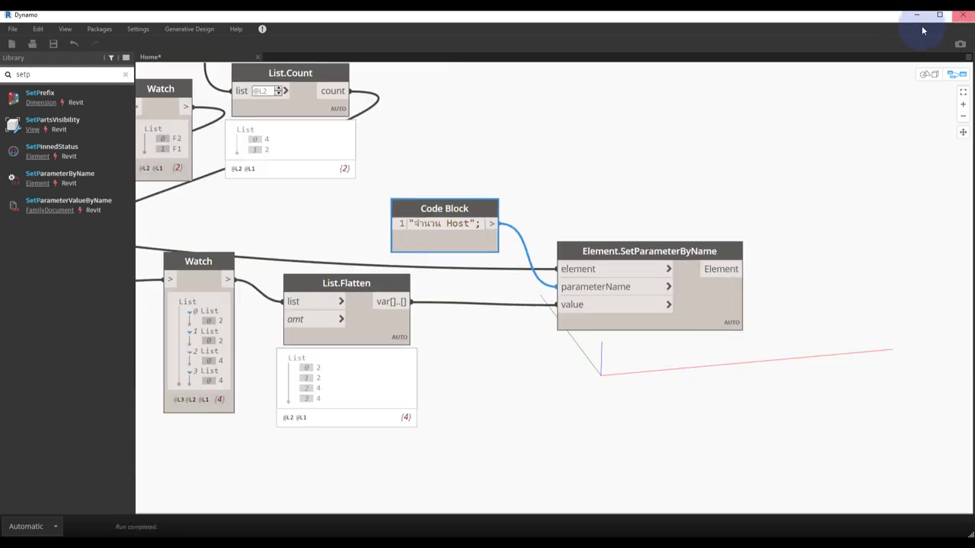
Check the first rebar set's Host count, then move the lower-left footing up and left.
scroll(327, 340, up, 3)
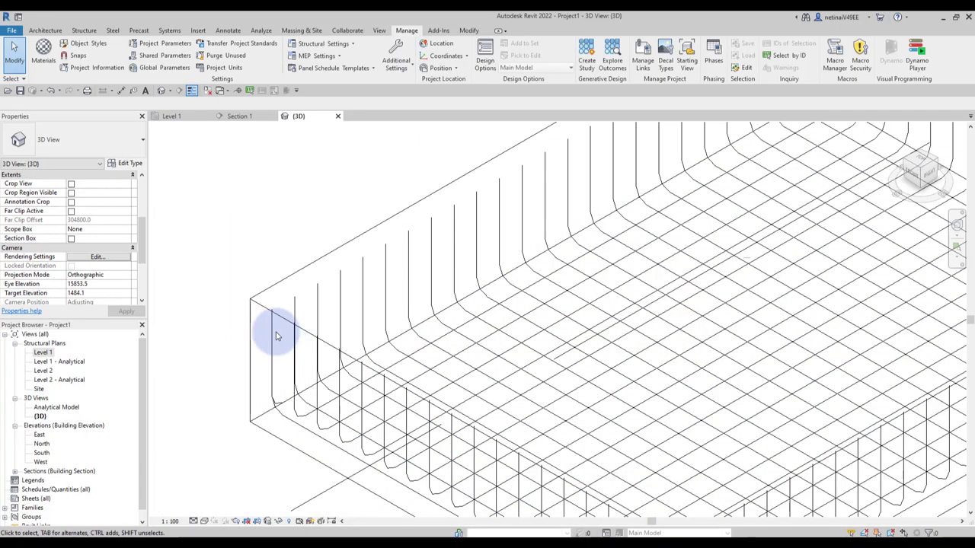
scroll(272, 330, up, 2)
click(272, 330)
scroll(86, 245, down, 3)
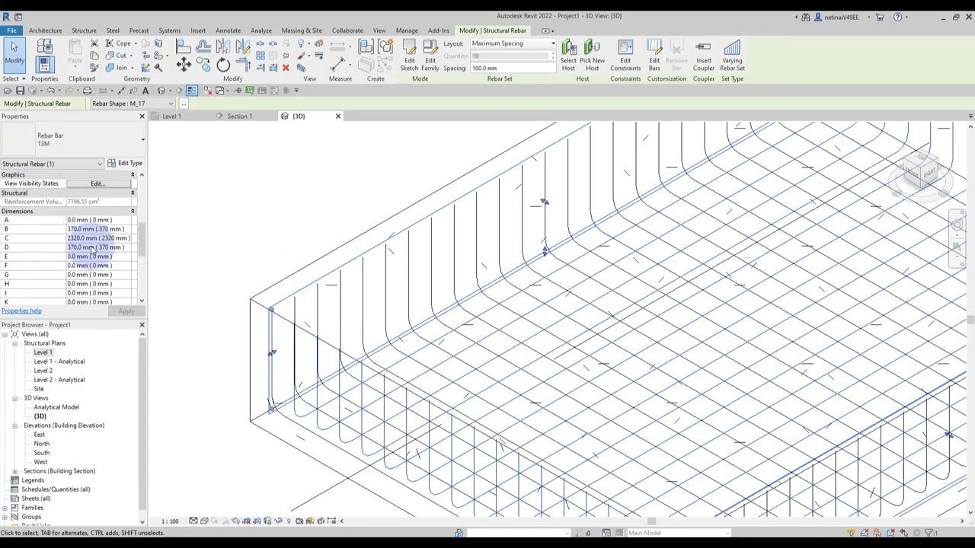
scroll(95, 255, down, 2)
scroll(101, 260, down, 2)
scroll(101, 271, down, 2)
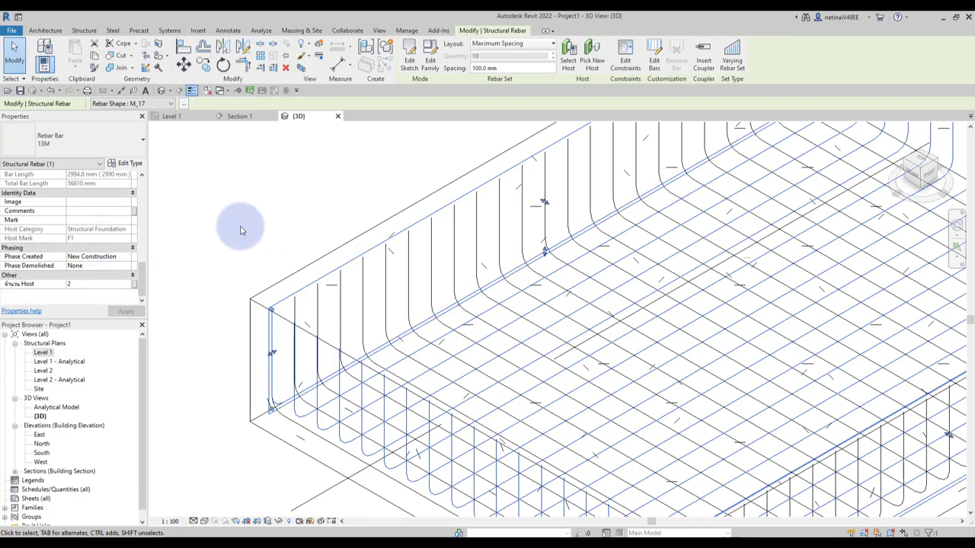
scroll(251, 209, down, 3)
key(Escape)
scroll(283, 203, down, 3)
scroll(301, 289, down, 2)
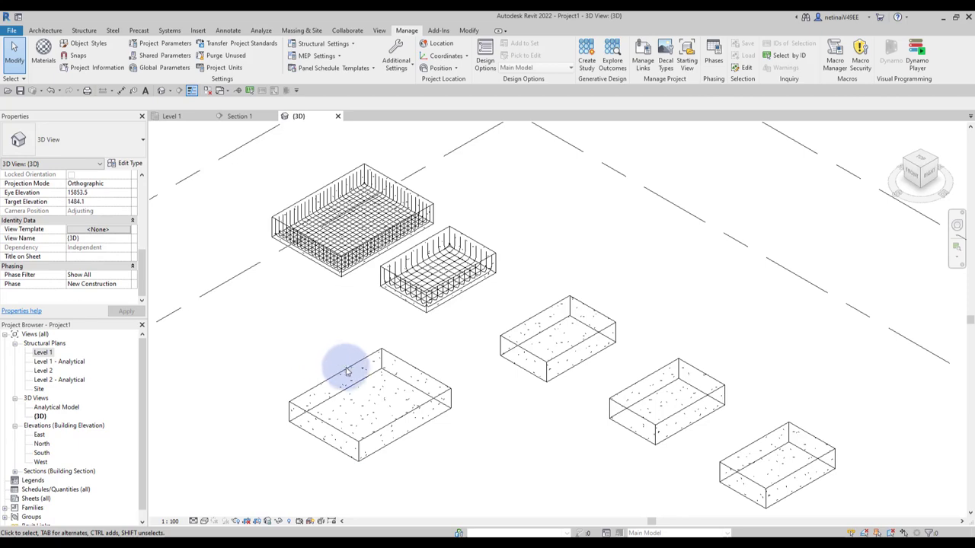
drag(360, 362, 255, 288)
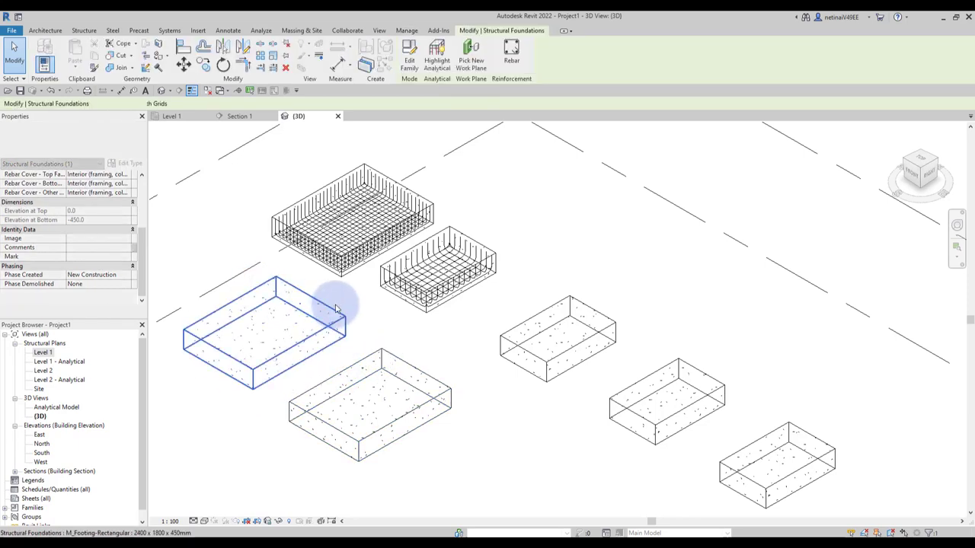
key(Escape)
Inspect the Host count of the larger and small cages' rebar sets in Properties.
scroll(294, 206, up, 3)
scroll(251, 229, up, 3)
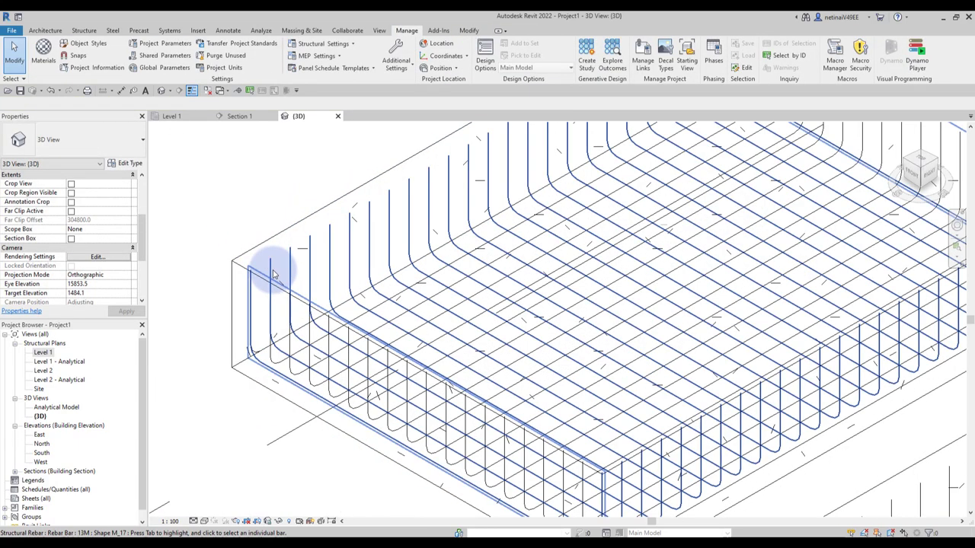
click(270, 265)
scroll(140, 228, down, 3)
scroll(131, 242, down, 3)
scroll(127, 249, down, 3)
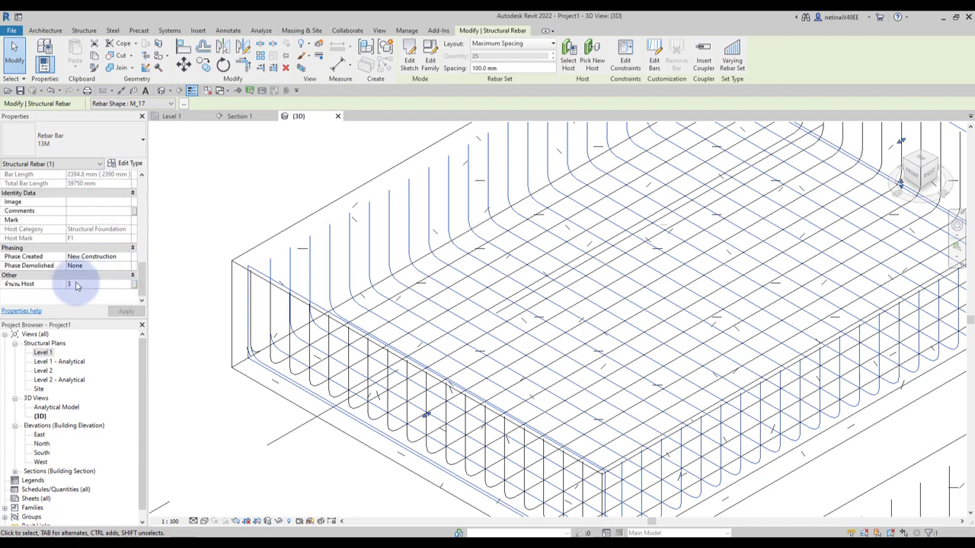
scroll(235, 207, down, 3)
scroll(505, 310, down, 2)
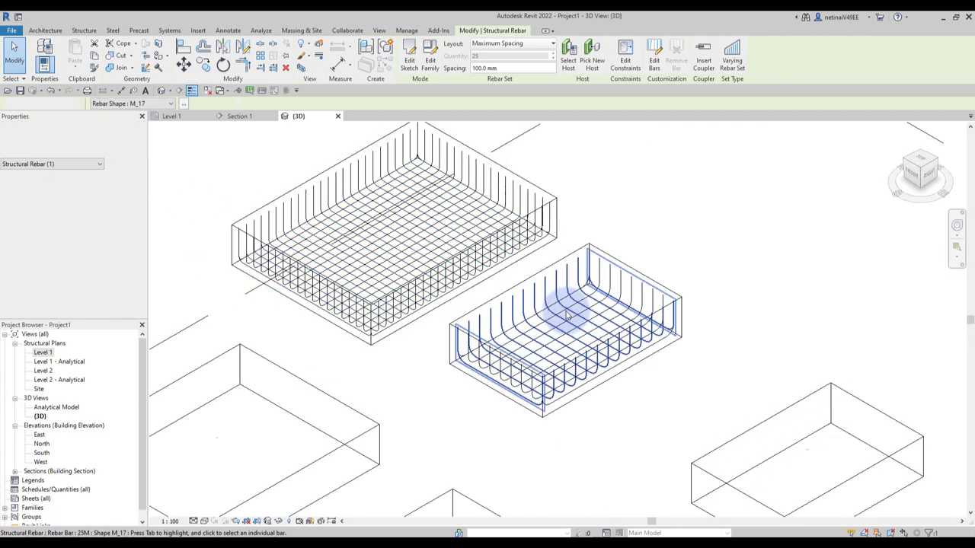
key(Escape)
scroll(692, 361, up, 2)
scroll(315, 206, up, 3)
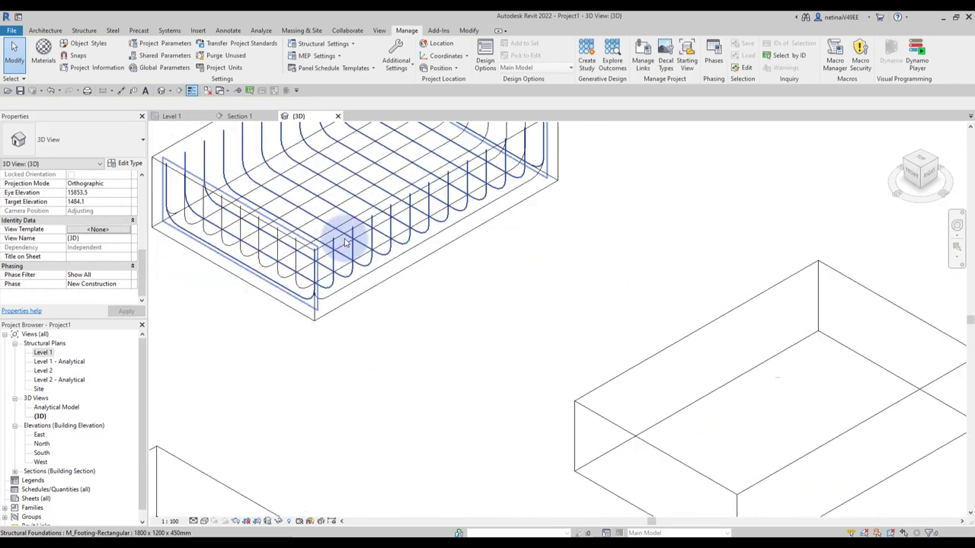
scroll(335, 236, up, 1)
click(373, 251)
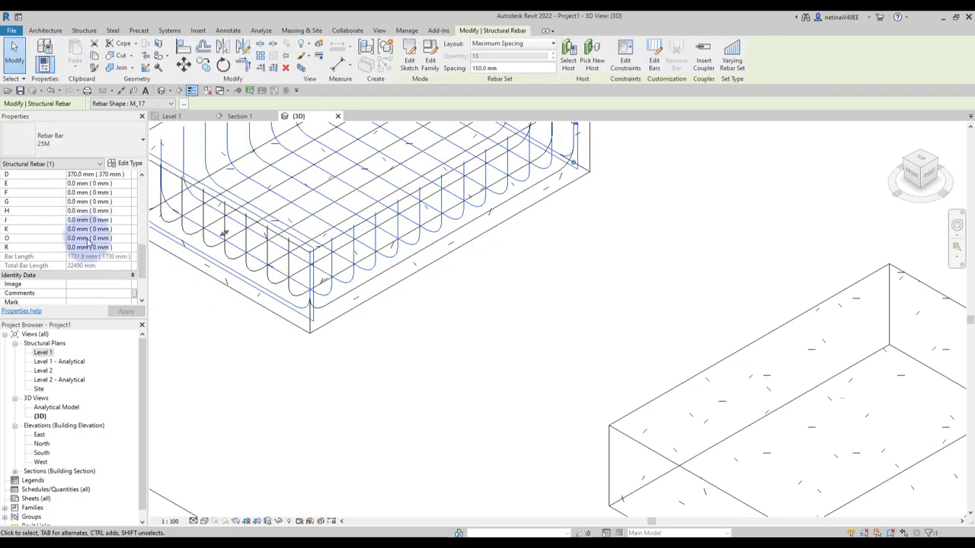
scroll(69, 244, down, 5)
scroll(359, 327, down, 3)
key(Escape)
scroll(467, 282, down, 2)
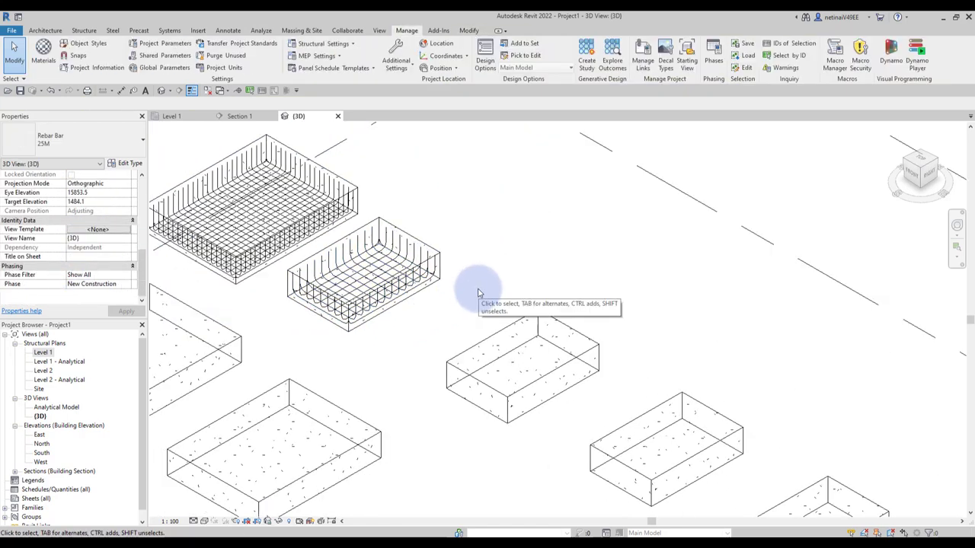
scroll(620, 342, down, 1)
Copy two footings up and to the right, then recheck the small cage's Host count.
mouse_move(670, 384)
mouse_down()
mouse_move(505, 312)
mouse_move(613, 261)
mouse_up()
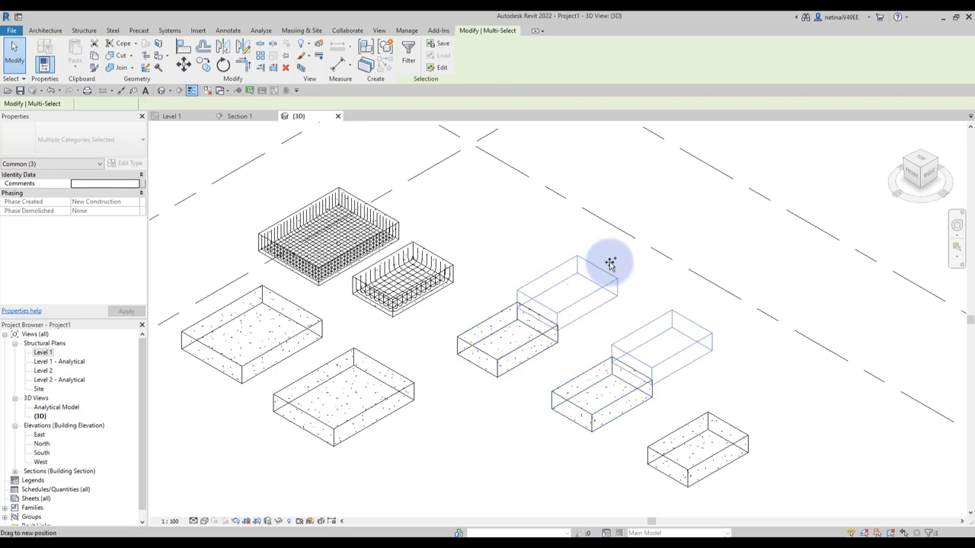
click(507, 226)
scroll(257, 289, up, 3)
scroll(251, 303, up, 2)
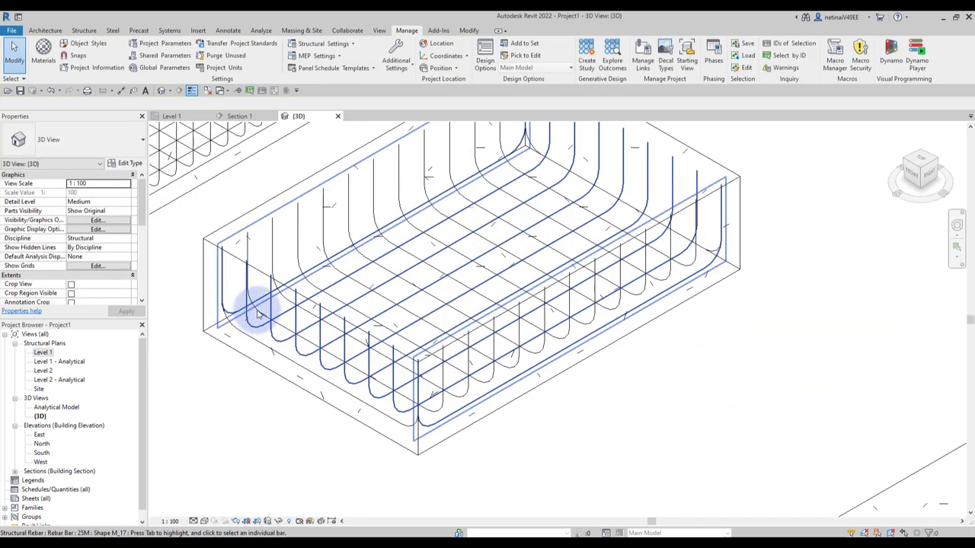
click(249, 309)
scroll(84, 236, down, 5)
scroll(95, 263, down, 5)
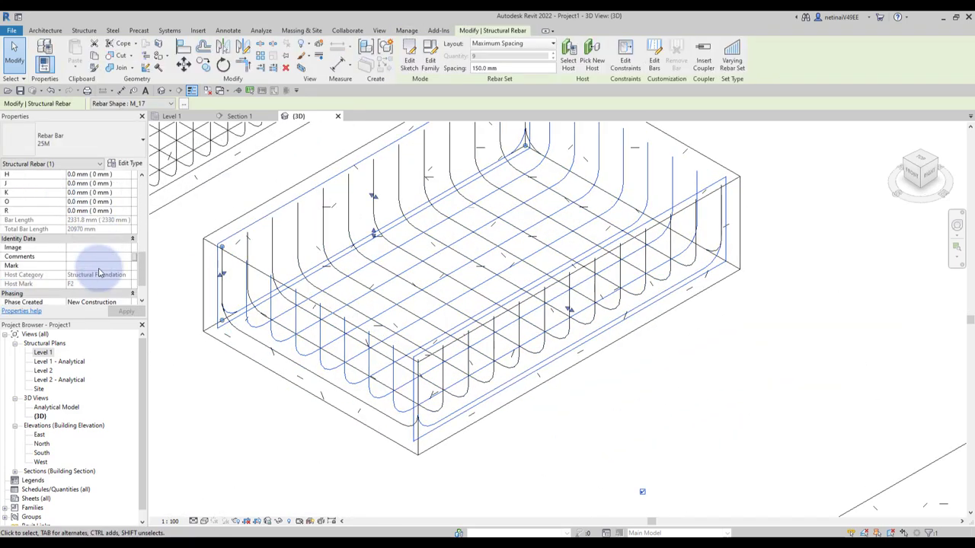
scroll(84, 297, down, 3)
click(184, 359)
scroll(480, 274, down, 5)
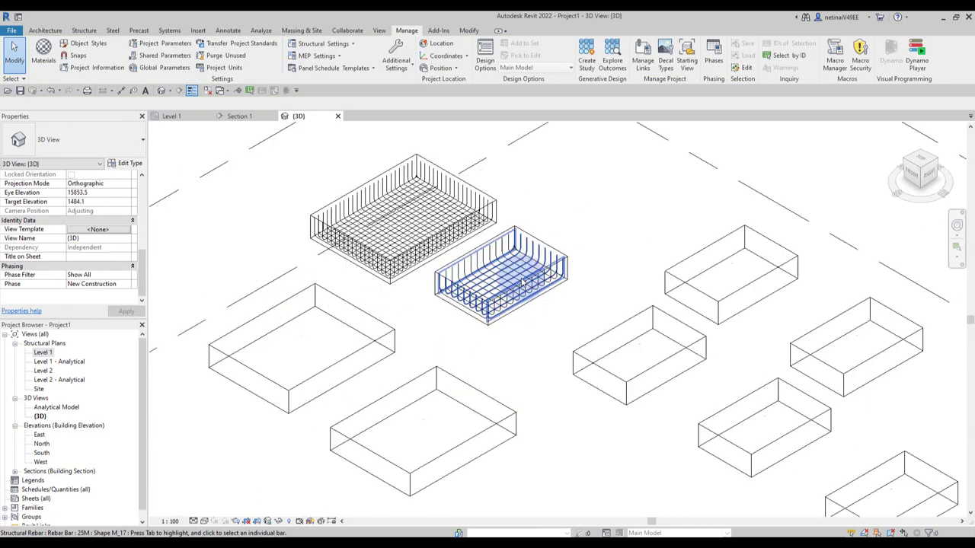
scroll(346, 274, up, 2)
Start a new schedule with Structural Rebar as its category.
scroll(84, 426, down, 1)
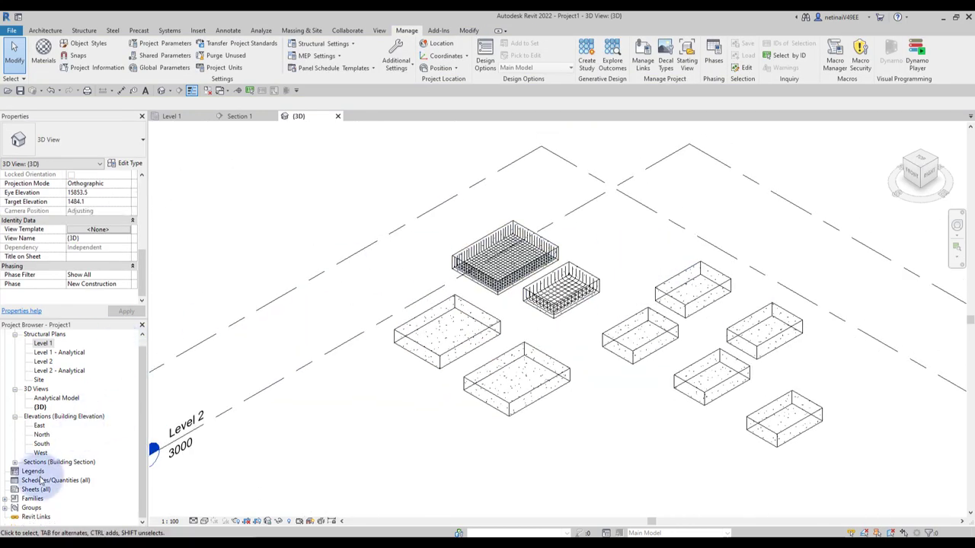
right_click(55, 479)
click(96, 363)
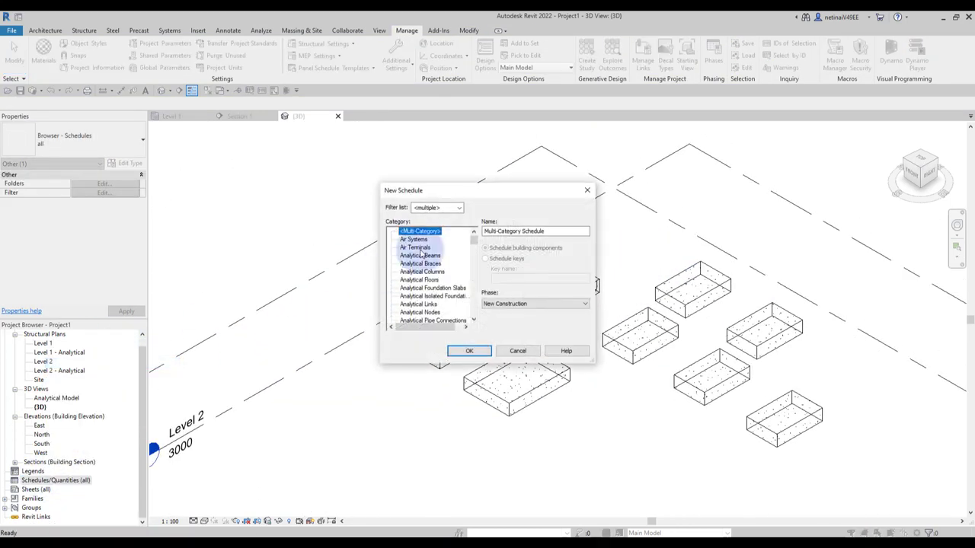
text(str)
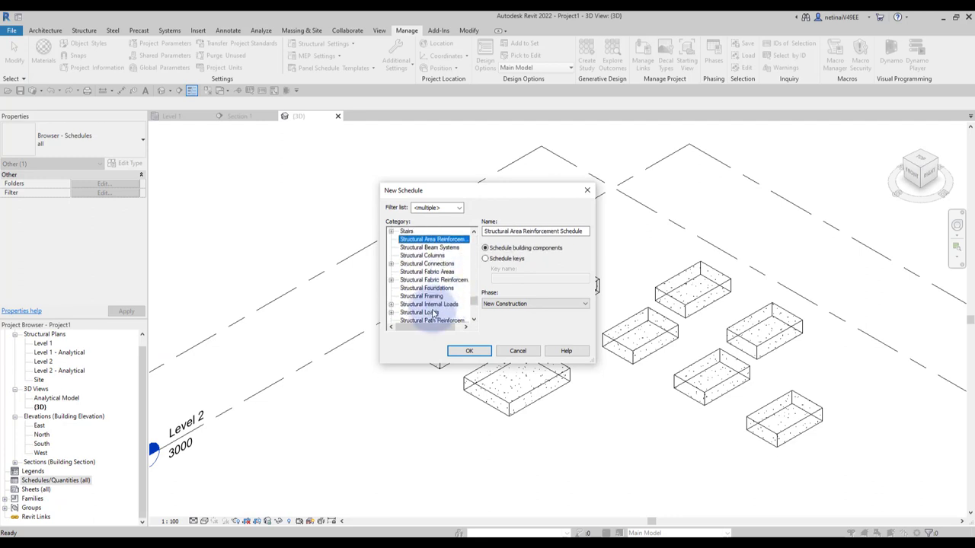
scroll(444, 299, down, 2)
click(432, 280)
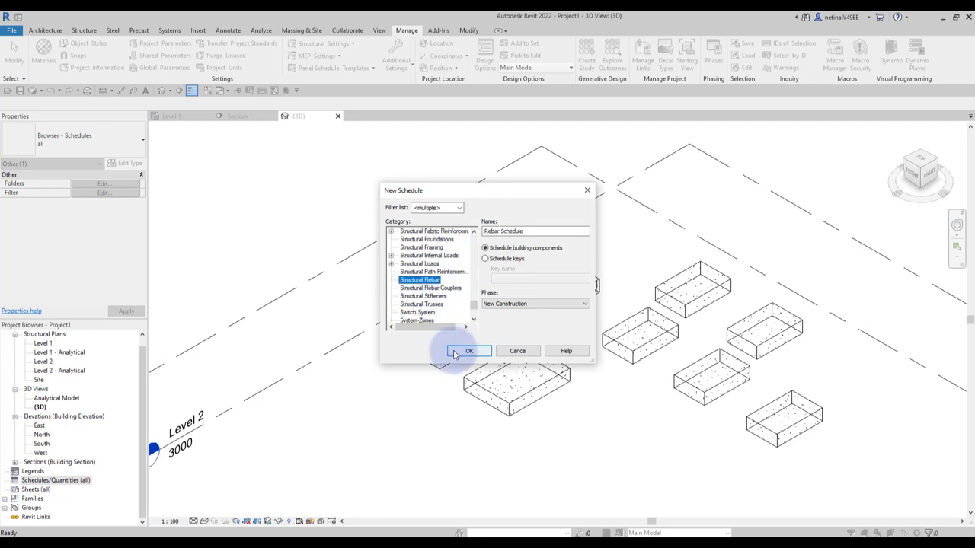
click(463, 350)
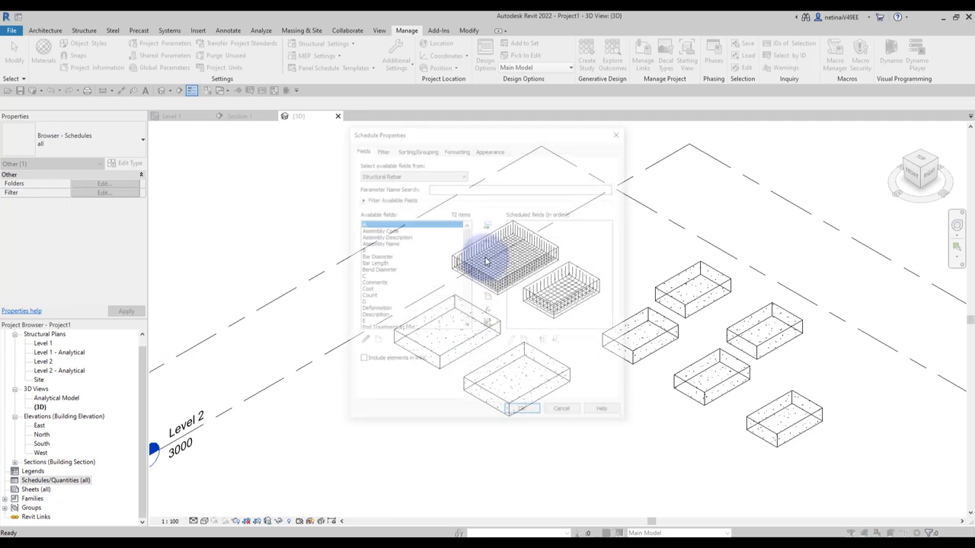
Add Type, Host Mark and Reinforcement Volume as the schedule fields.
click(385, 258)
scroll(386, 262, down, 5)
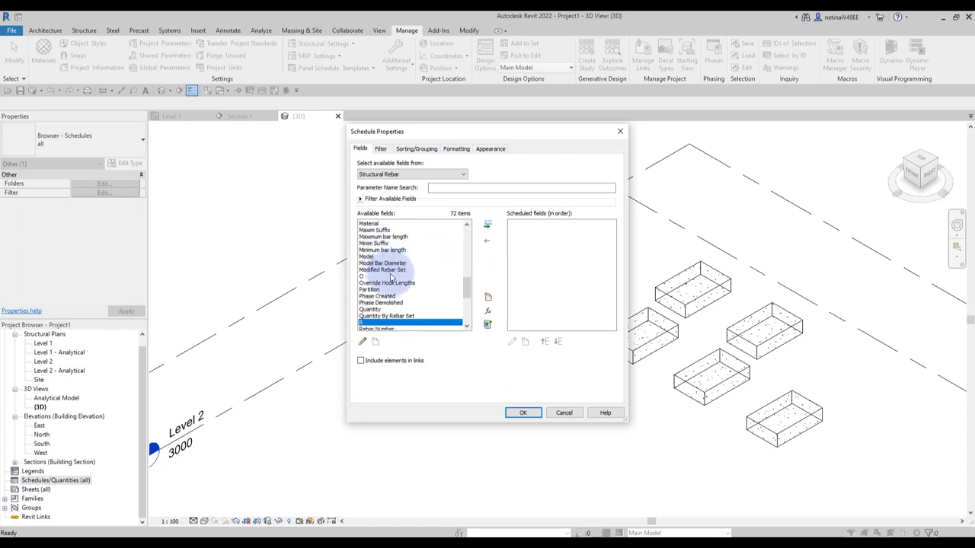
scroll(387, 274, down, 5)
scroll(380, 290, down, 4)
double_click(377, 296)
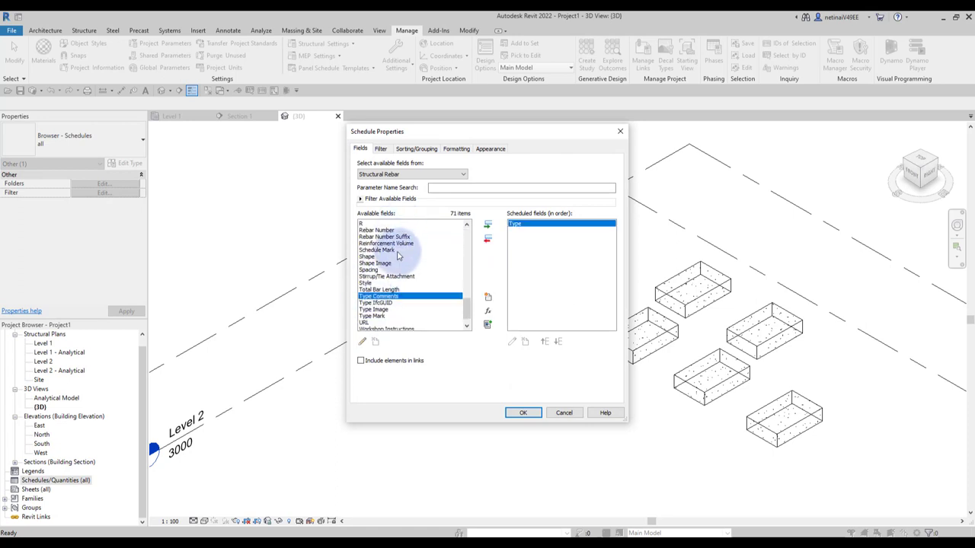
drag(470, 315, 465, 248)
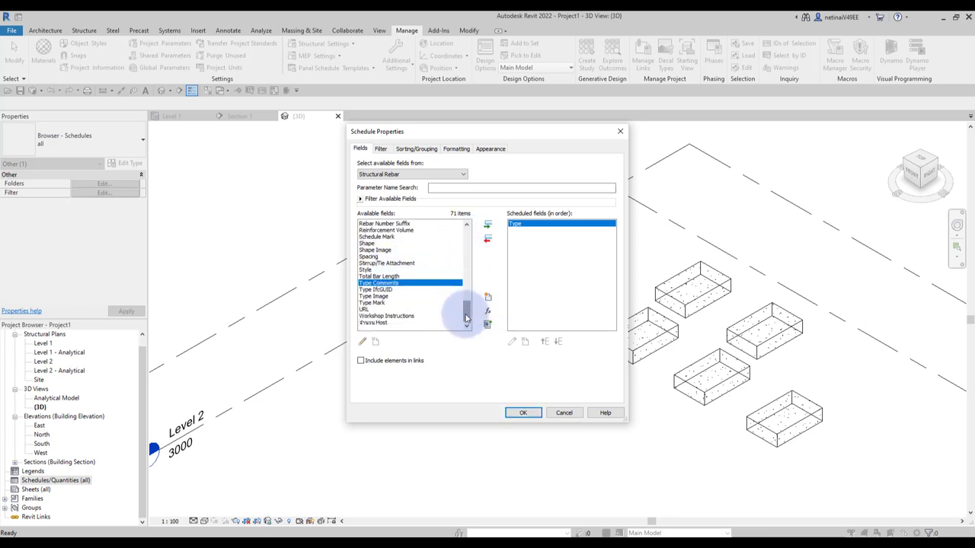
mouse_move(467, 313)
mouse_down()
mouse_move(469, 242)
mouse_move(472, 296)
mouse_move(472, 282)
mouse_up()
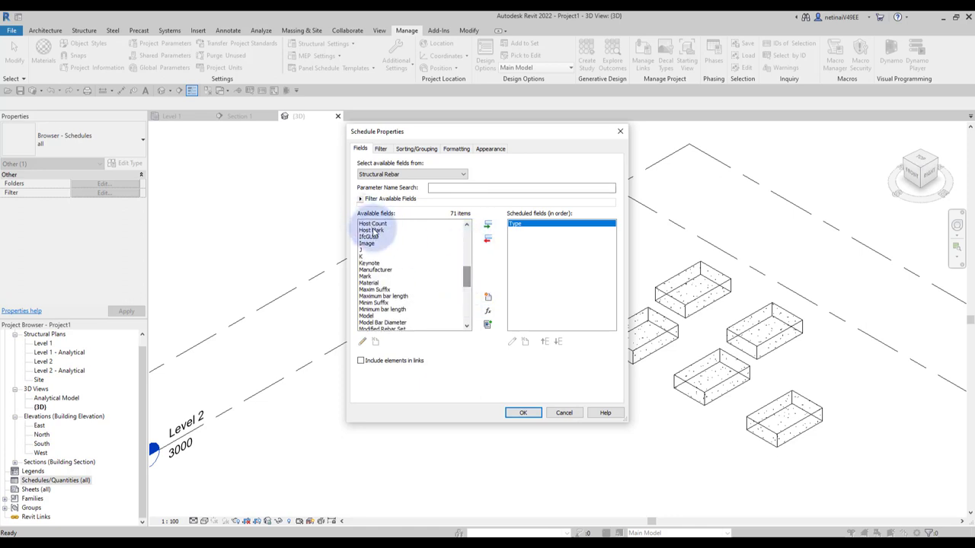
double_click(372, 230)
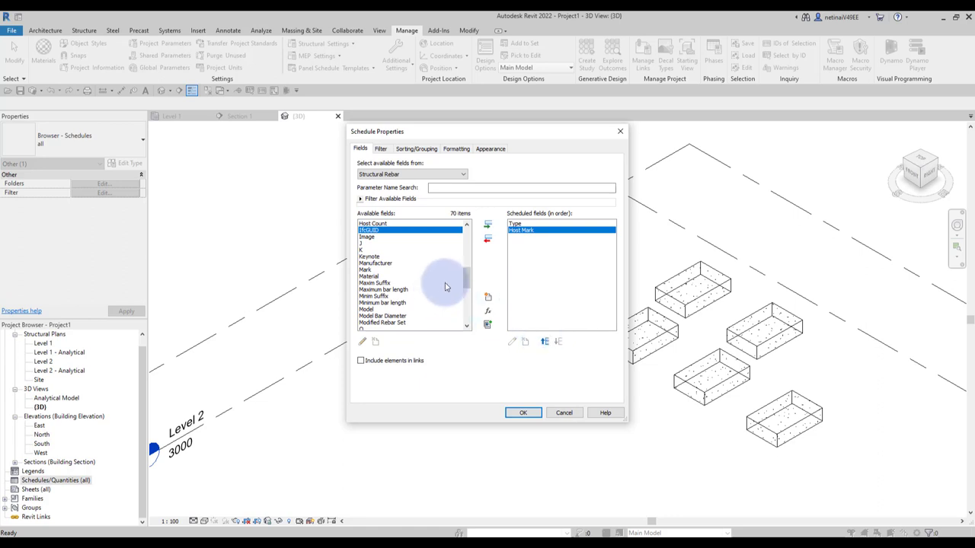
drag(467, 282, 461, 303)
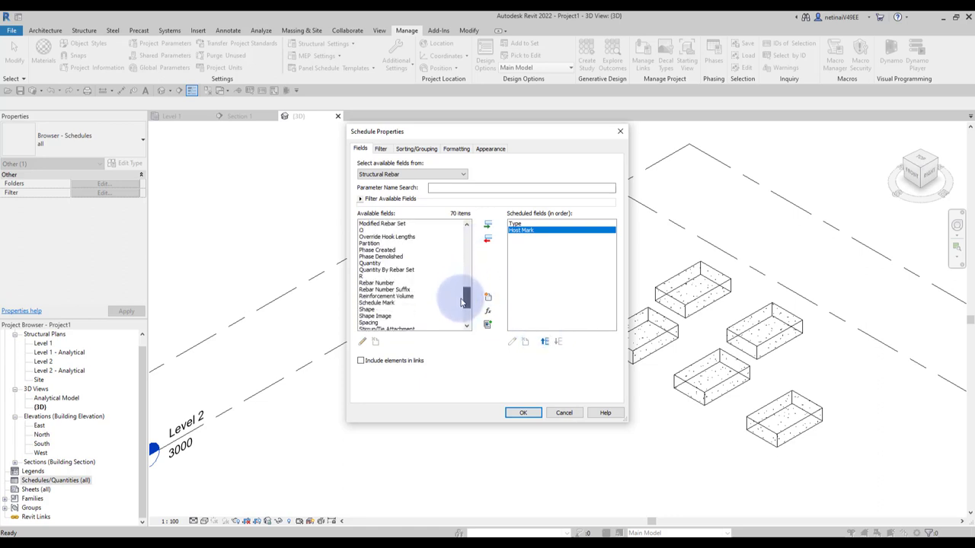
double_click(405, 298)
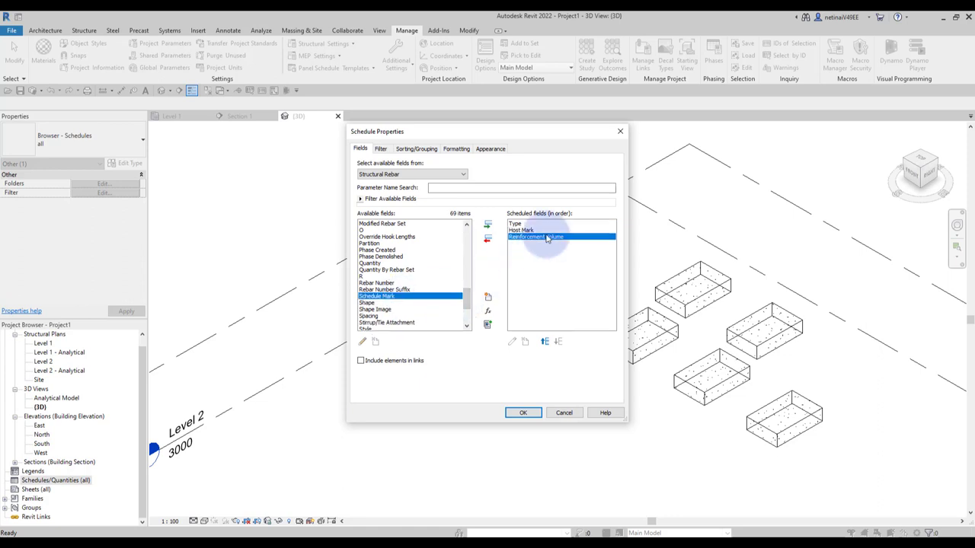
click(523, 413)
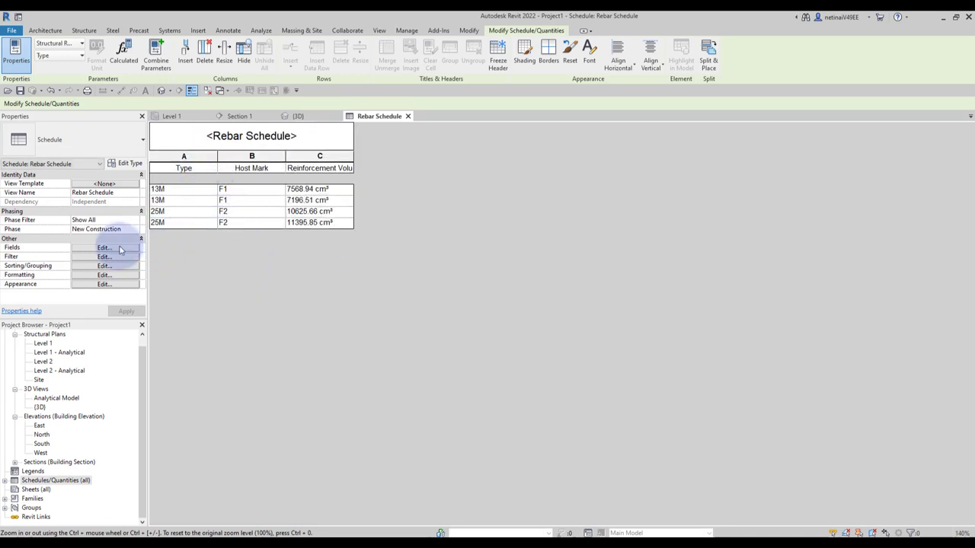
Rename the schedule title to Rebar Schedule (F1).
click(301, 131)
text((F1))
click(303, 132)
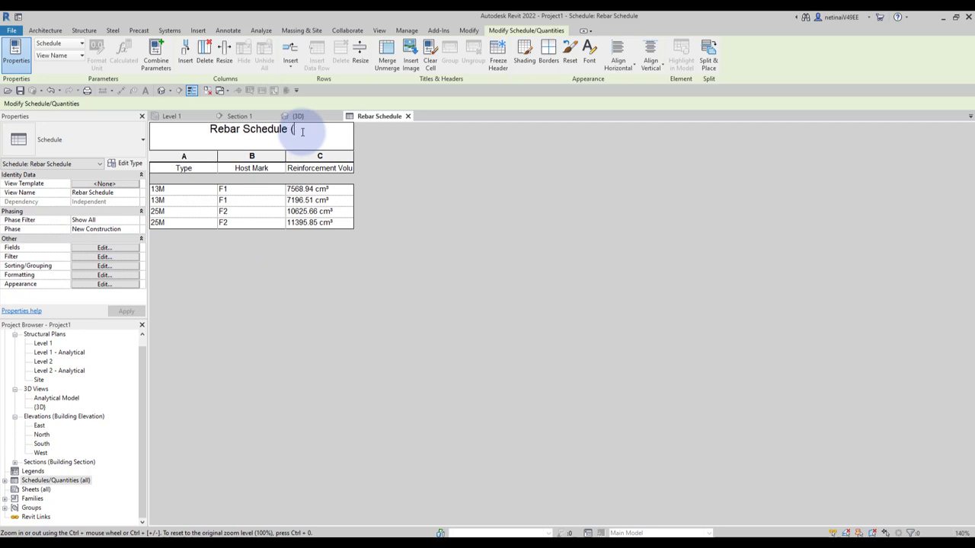
key(Return)
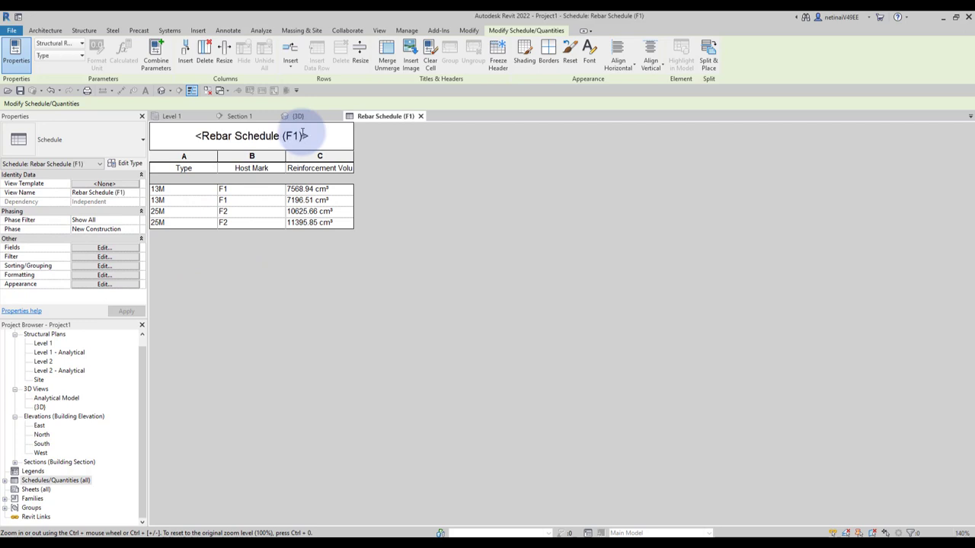
Select the Rebar Schedule (F1) view in the Project Browser and open its Filter settings.
click(6, 481)
right_click(51, 481)
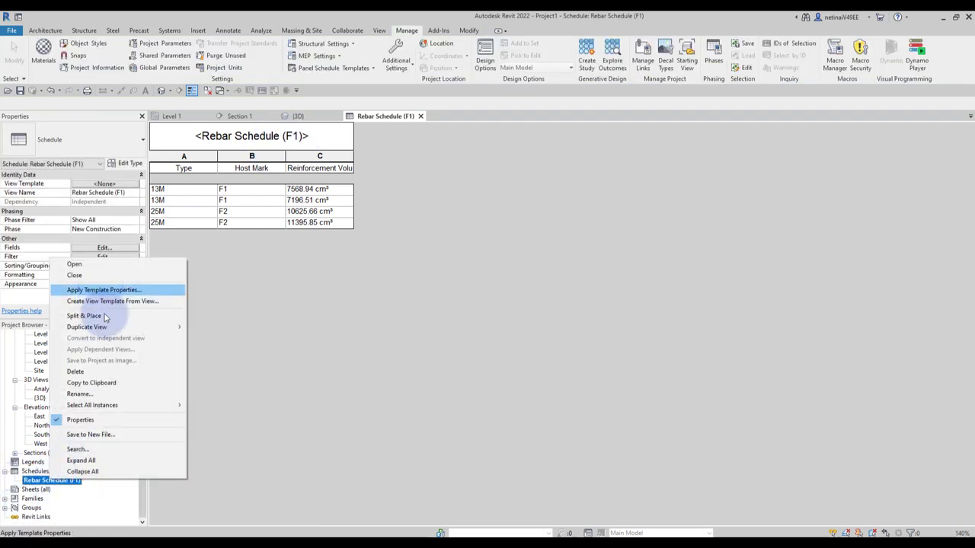
click(45, 488)
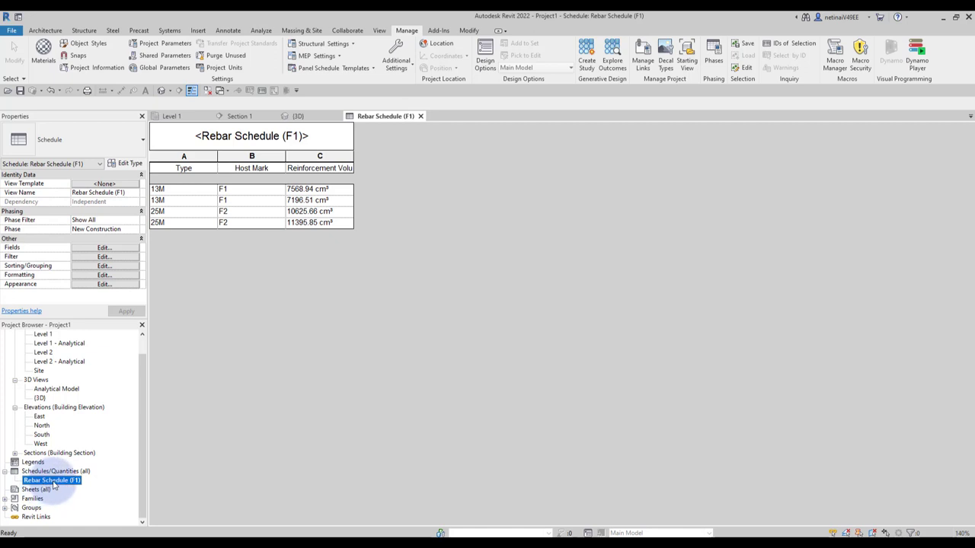
right_click(53, 485)
click(68, 478)
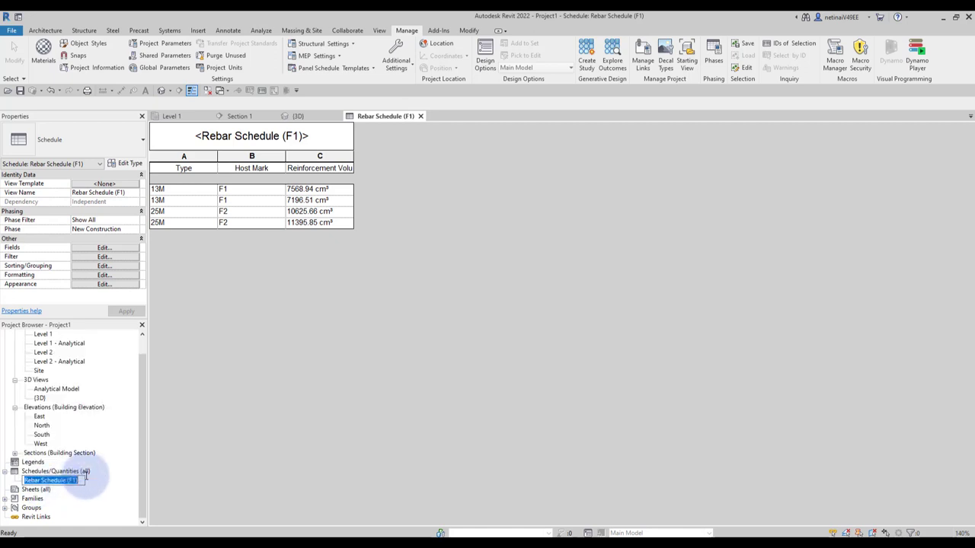
click(94, 258)
drag(438, 120, 531, 151)
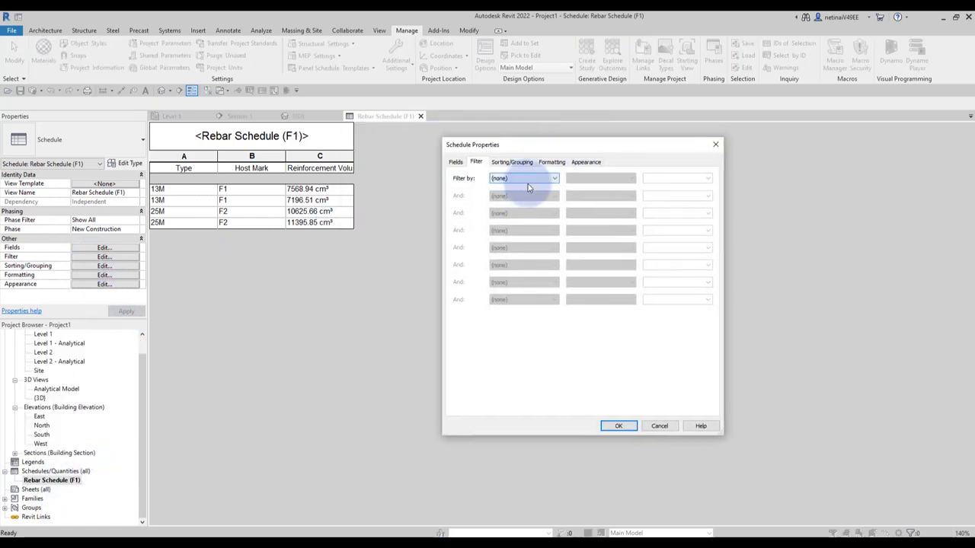
Filter the schedule to rows where Host Mark equals F1.
click(528, 179)
click(521, 196)
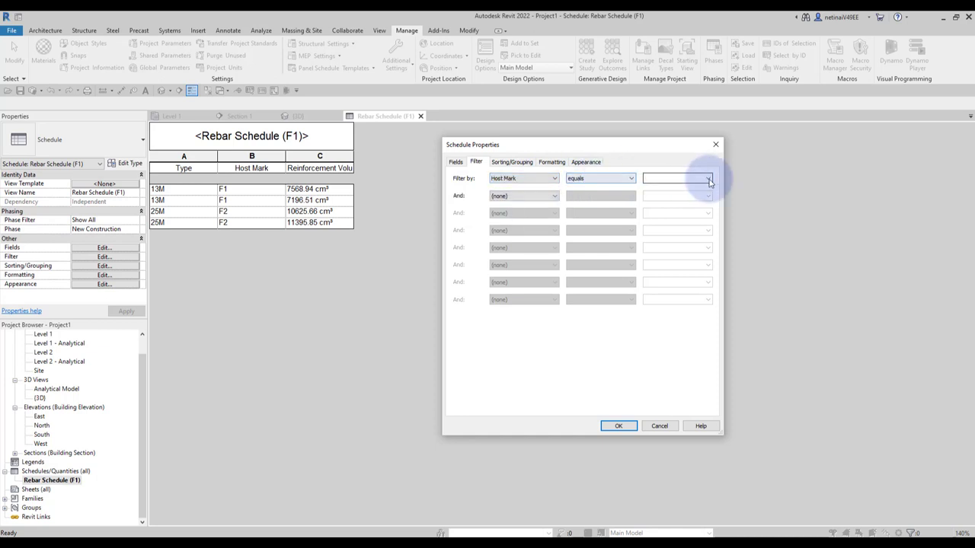
click(708, 180)
click(666, 190)
click(619, 426)
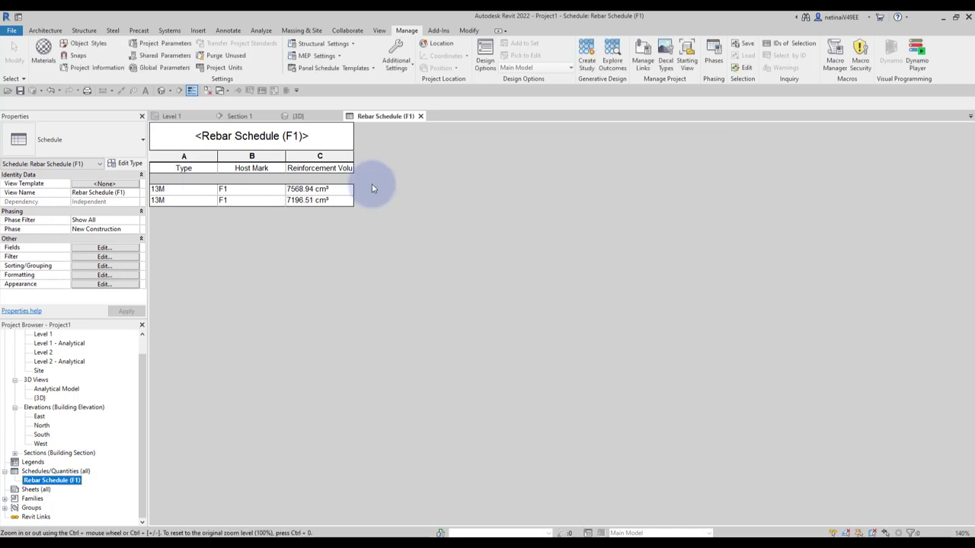
Add the จำนวน Host field as a new schedule column.
click(100, 247)
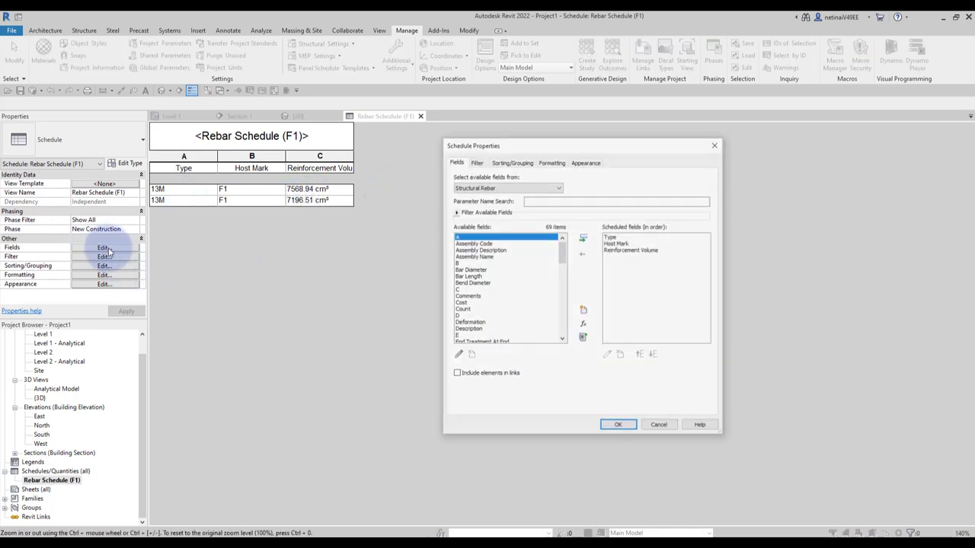
drag(563, 253, 563, 325)
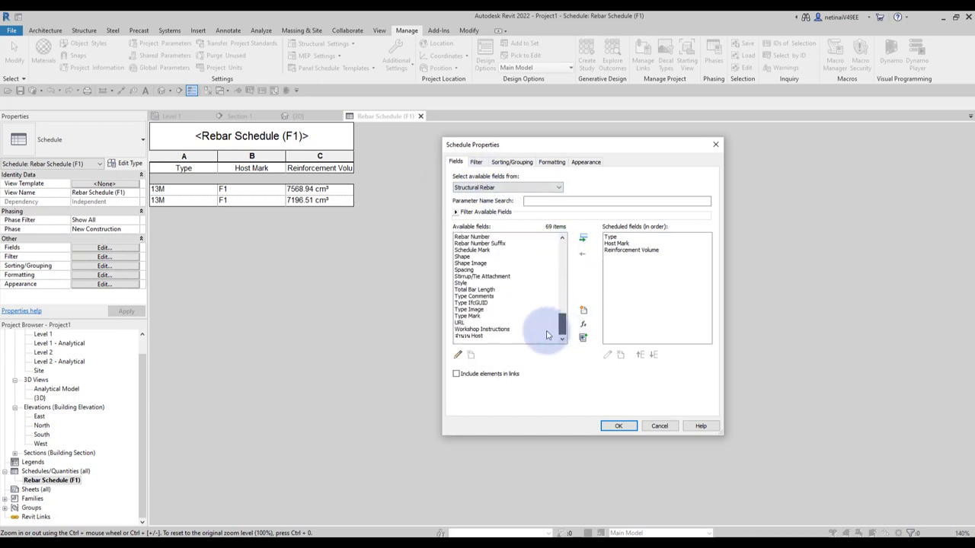
click(468, 336)
click(583, 238)
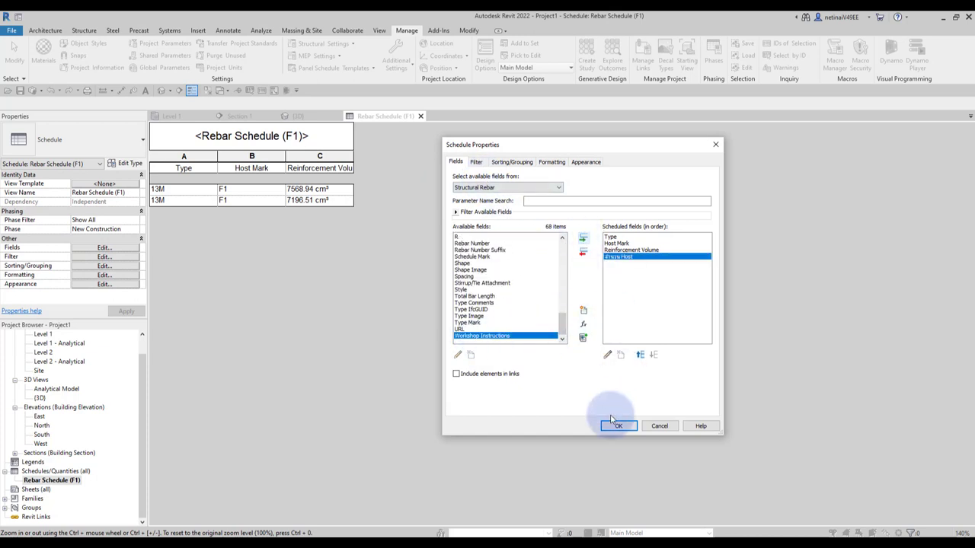
click(618, 425)
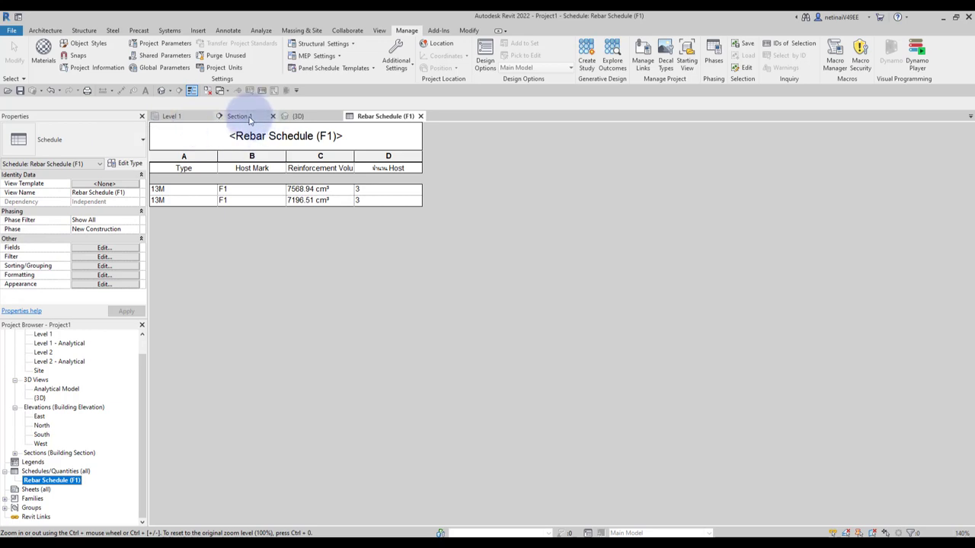
Return to the {3D} view and select the footing's rebar set.
click(297, 116)
scroll(457, 232, up, 3)
scroll(453, 256, up, 4)
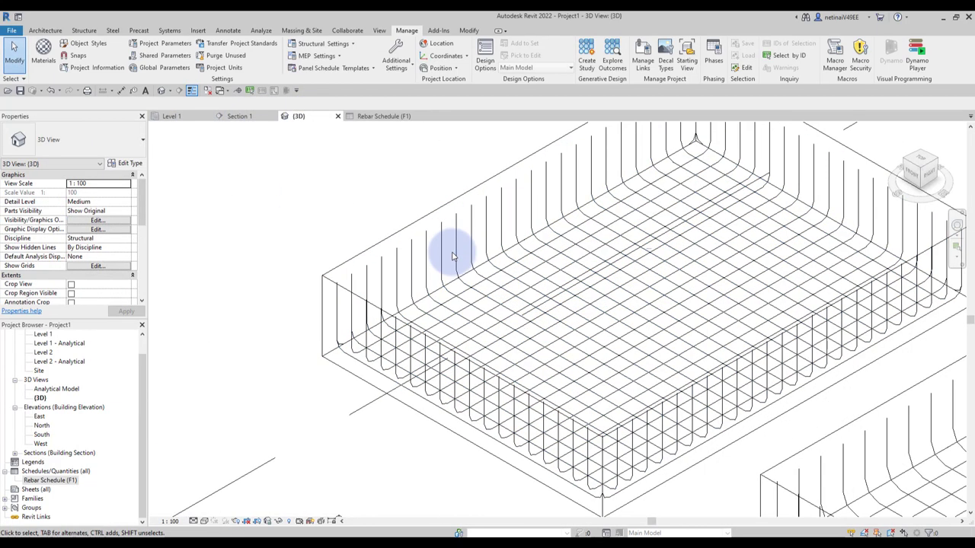
click(452, 256)
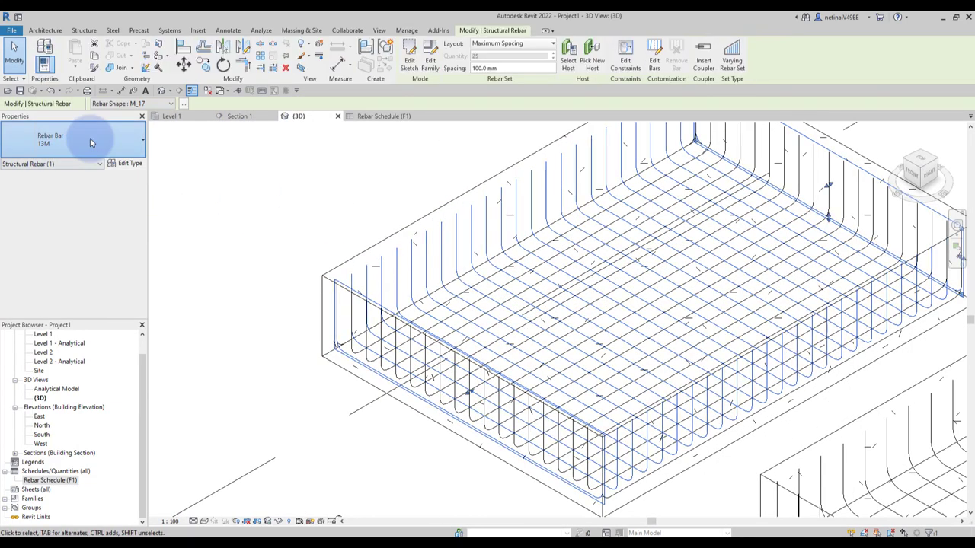
Change the selected rebar set's bar size to 16M.
click(90, 142)
click(43, 213)
click(343, 187)
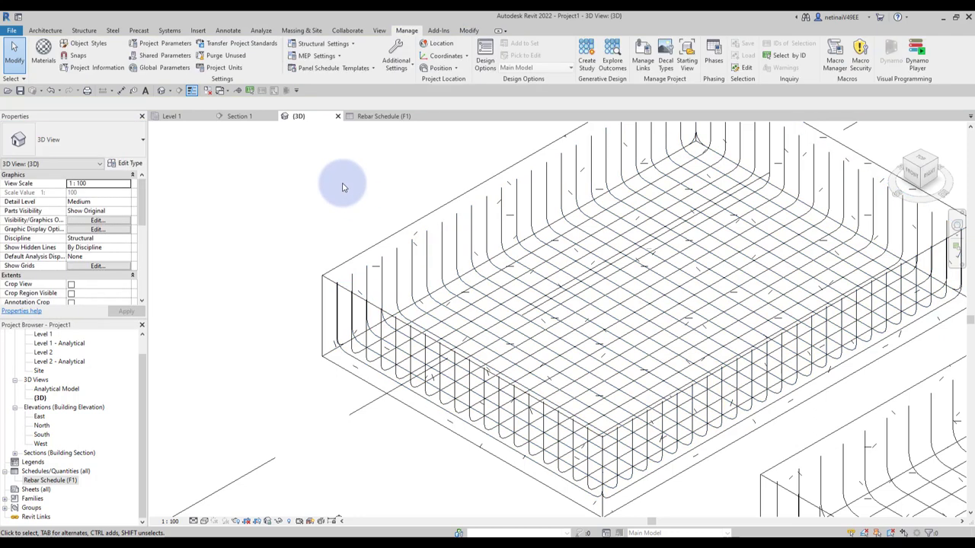
In Rebar Schedule (F1), start a calculated field with Structural discipline and Mass type.
click(382, 117)
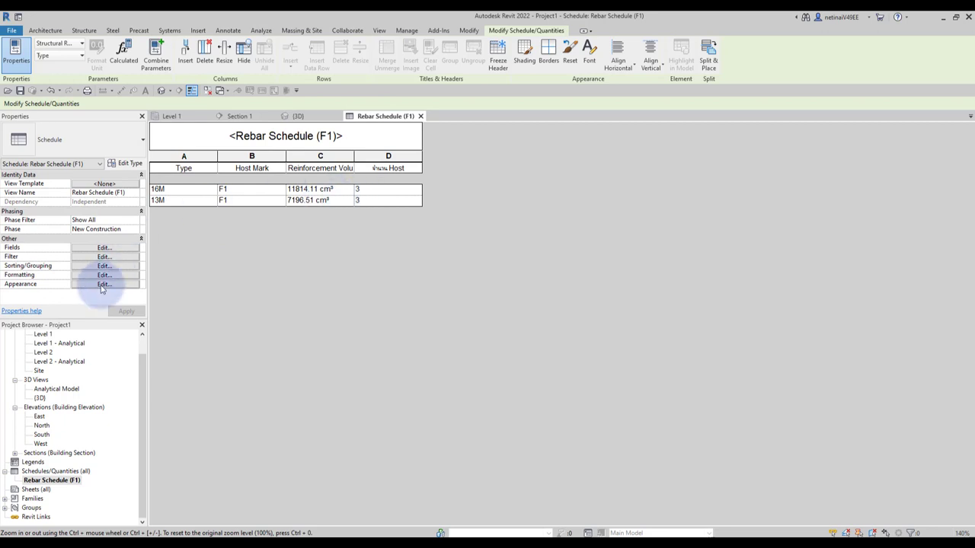
click(119, 252)
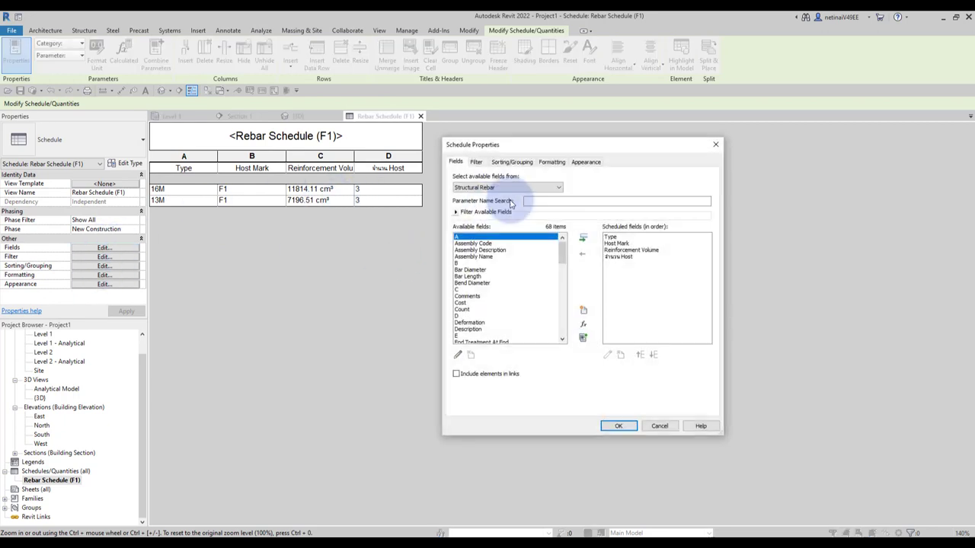
click(583, 324)
drag(564, 224, 284, 266)
text(น้ำหนัก (kg))
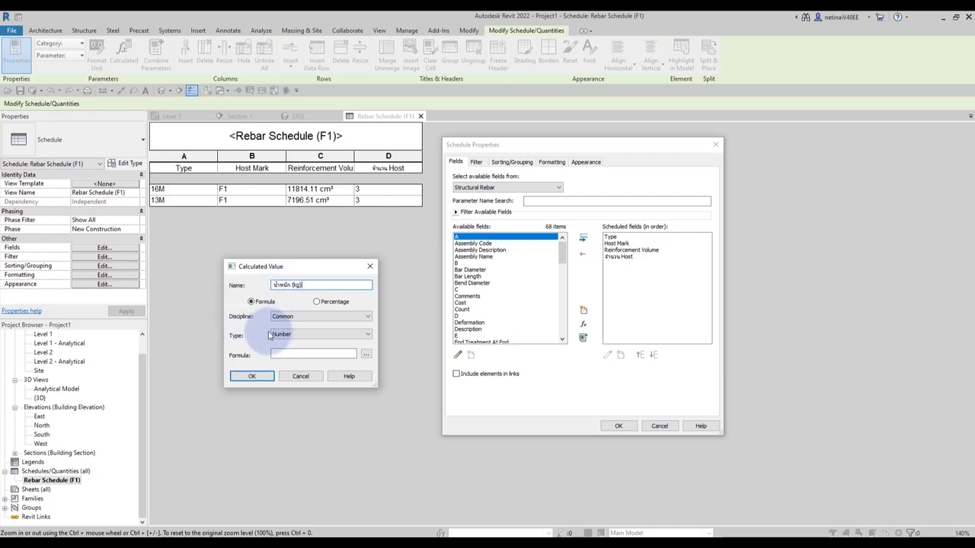
click(309, 317)
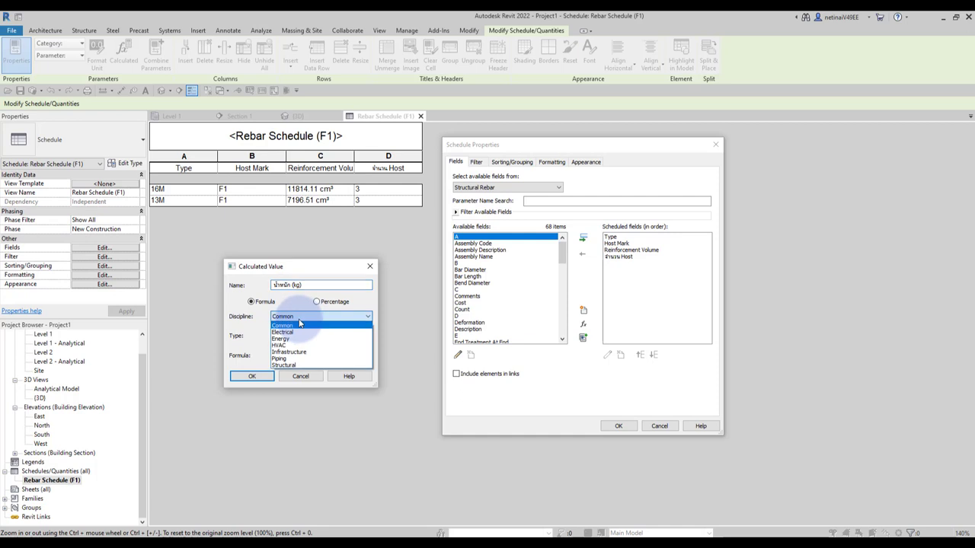
click(300, 365)
click(298, 335)
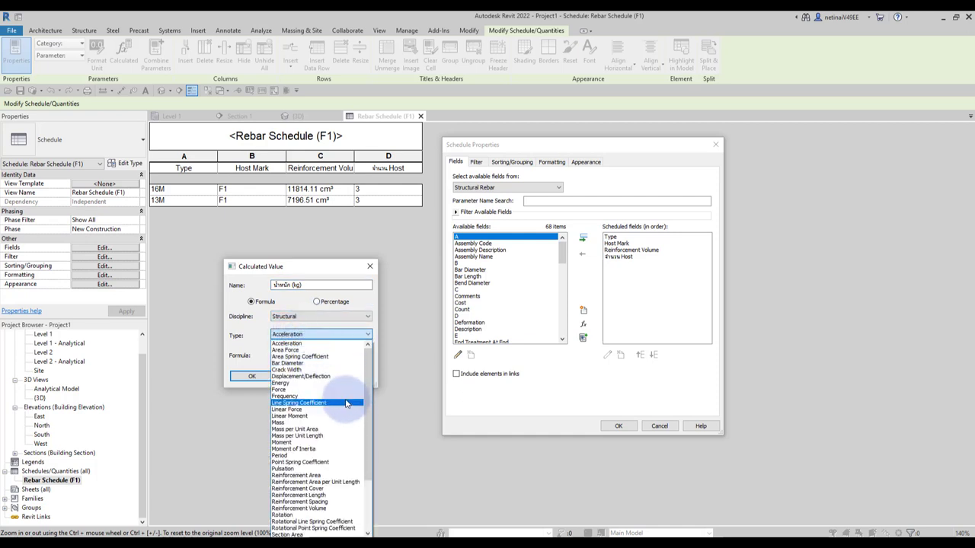
click(313, 423)
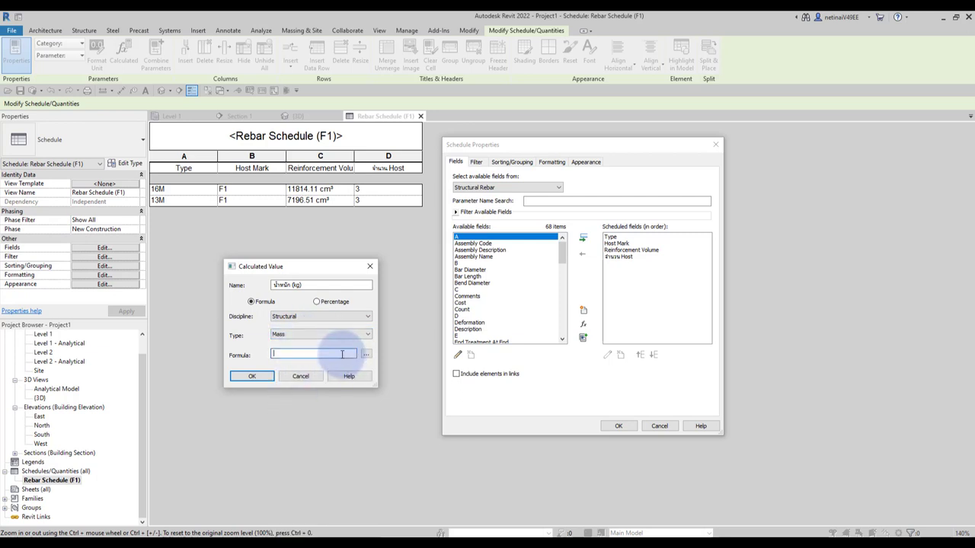
Base the น้ำหนัก (kg) formula on Reinforcement Volume × 7850 and add column E.
click(365, 355)
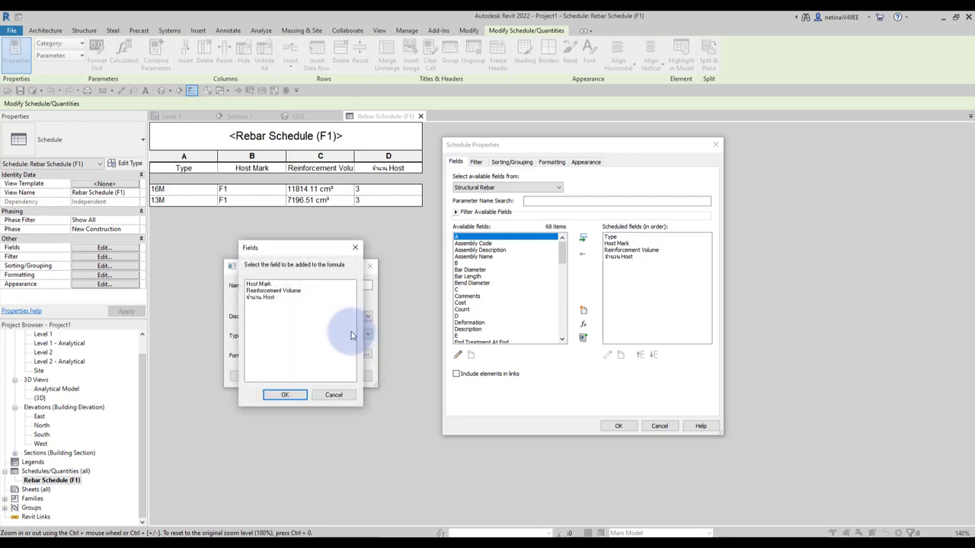
click(271, 290)
click(284, 394)
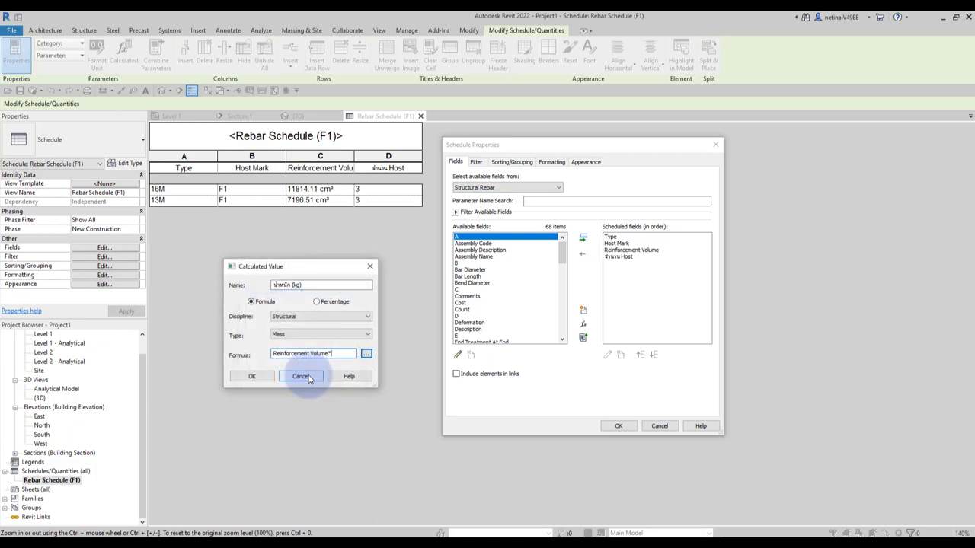
click(252, 376)
click(607, 354)
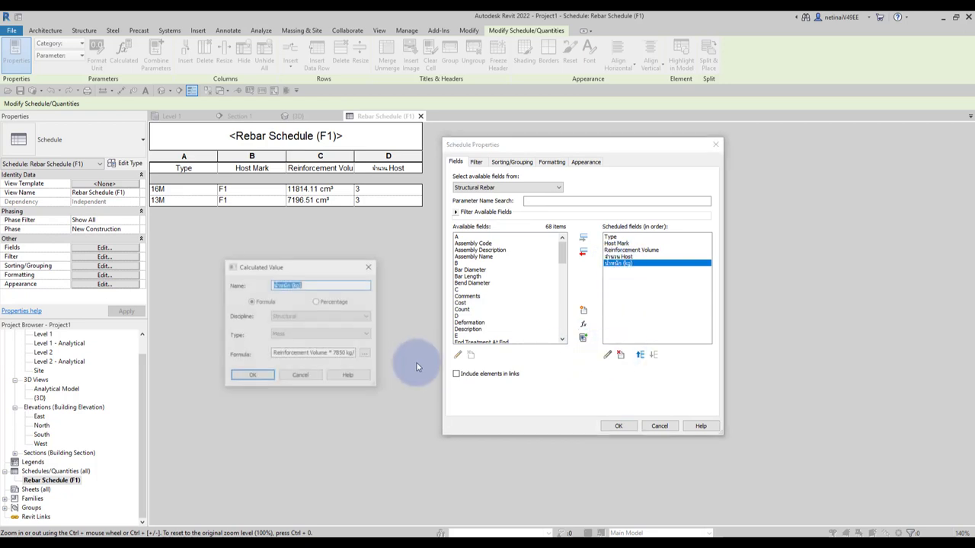
double_click(346, 354)
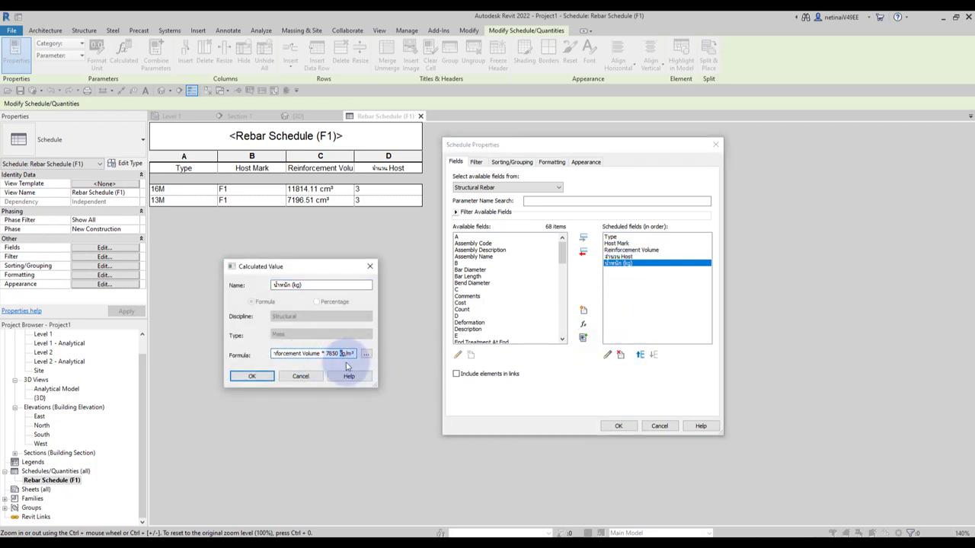
click(252, 377)
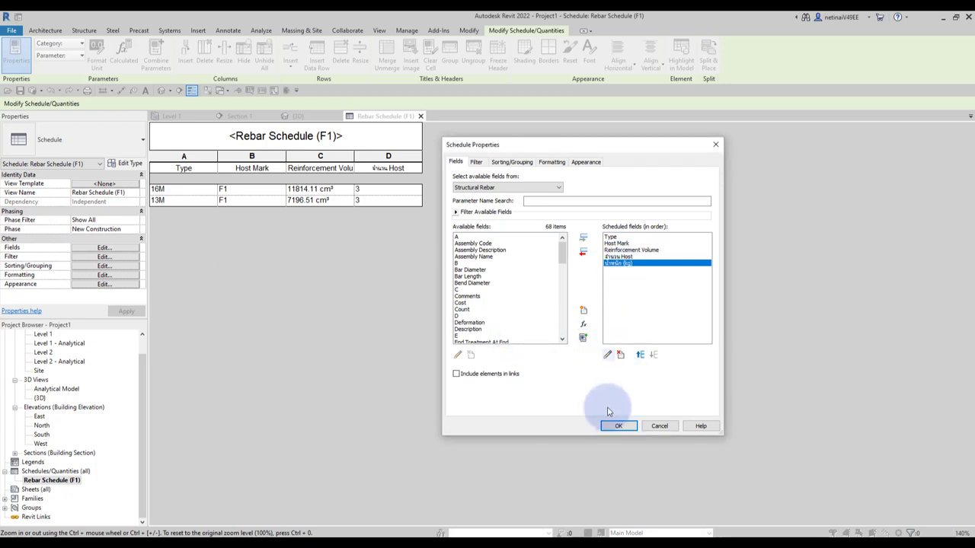
click(616, 424)
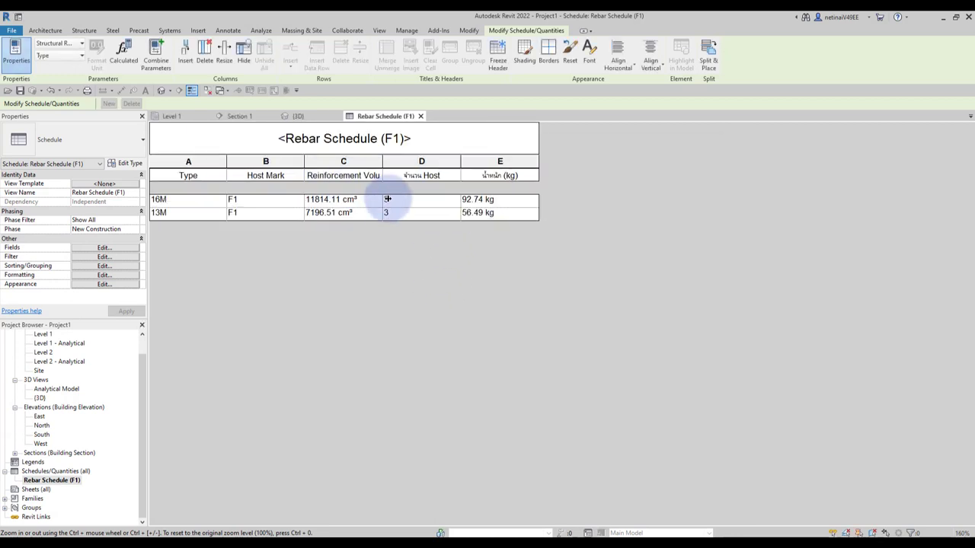
Widen the Reinforcement Volume column and start a Structural, Mass calculated field.
drag(381, 158, 416, 158)
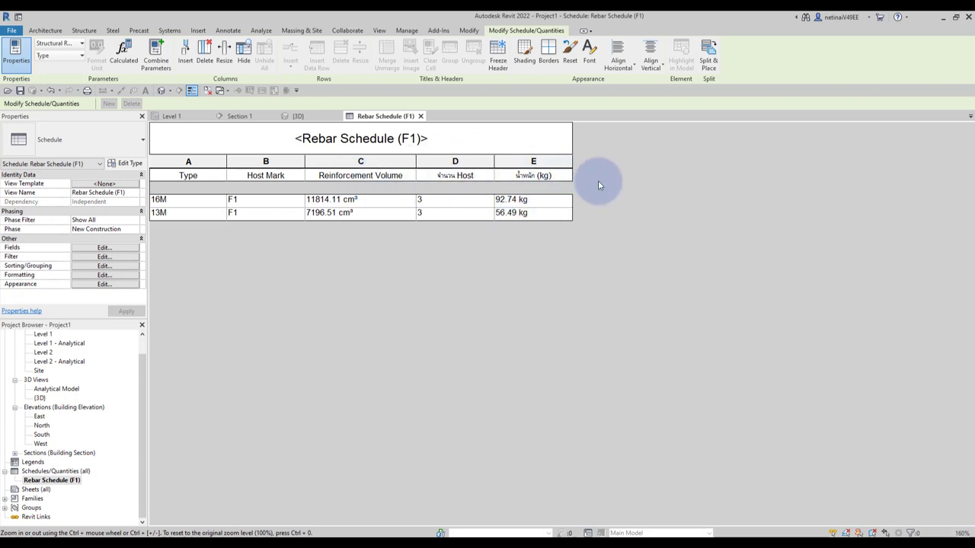
click(103, 248)
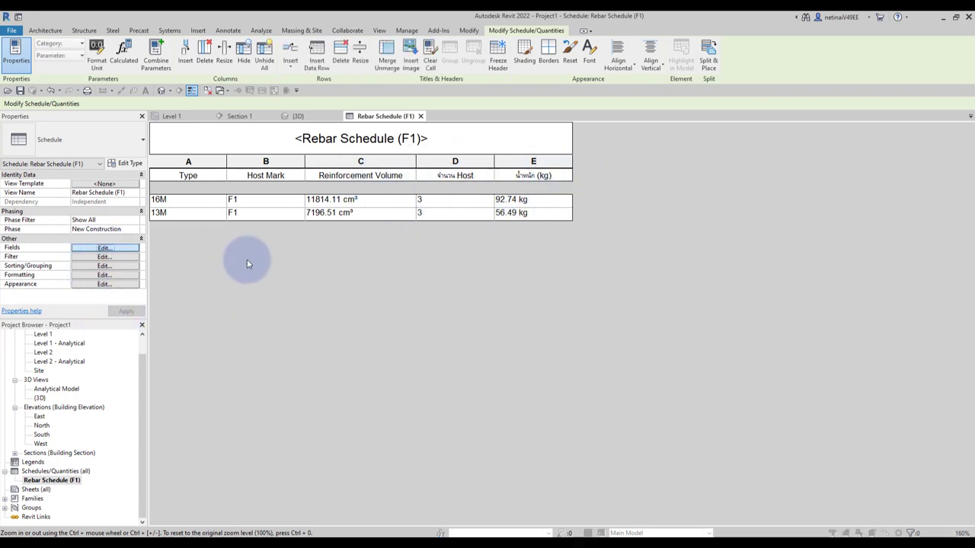
click(584, 323)
text(น้ำหนักทั้งหมด)
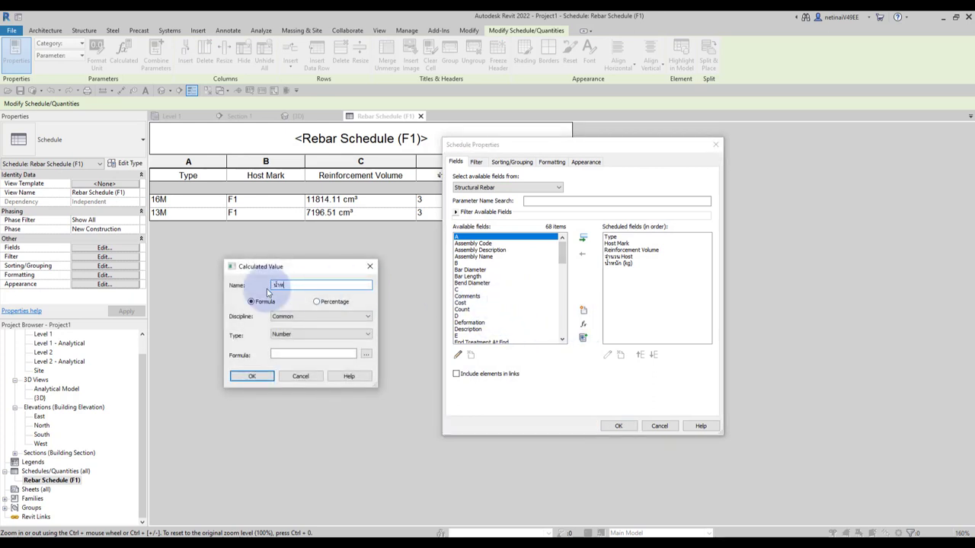
click(305, 316)
click(283, 365)
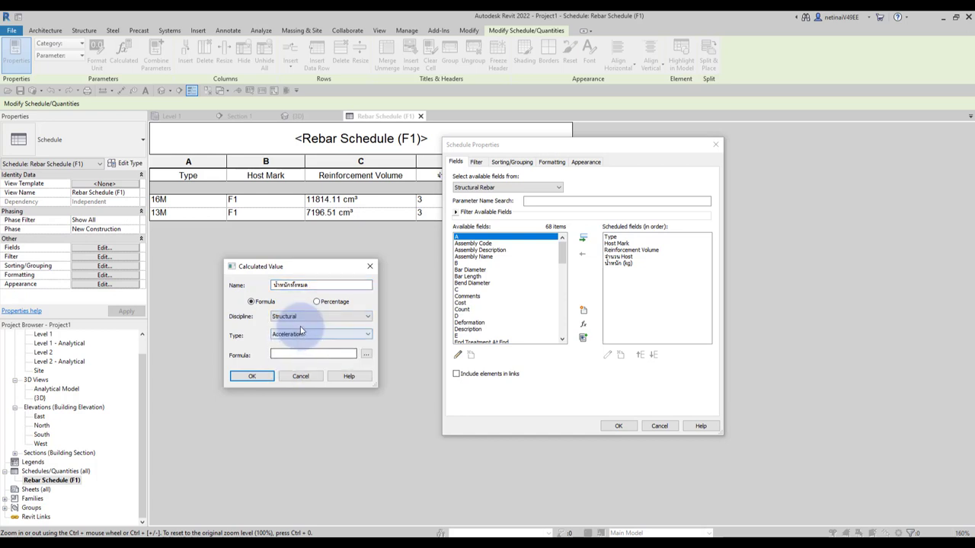
click(312, 334)
scroll(323, 430, down, 2)
scroll(323, 430, down, 2)
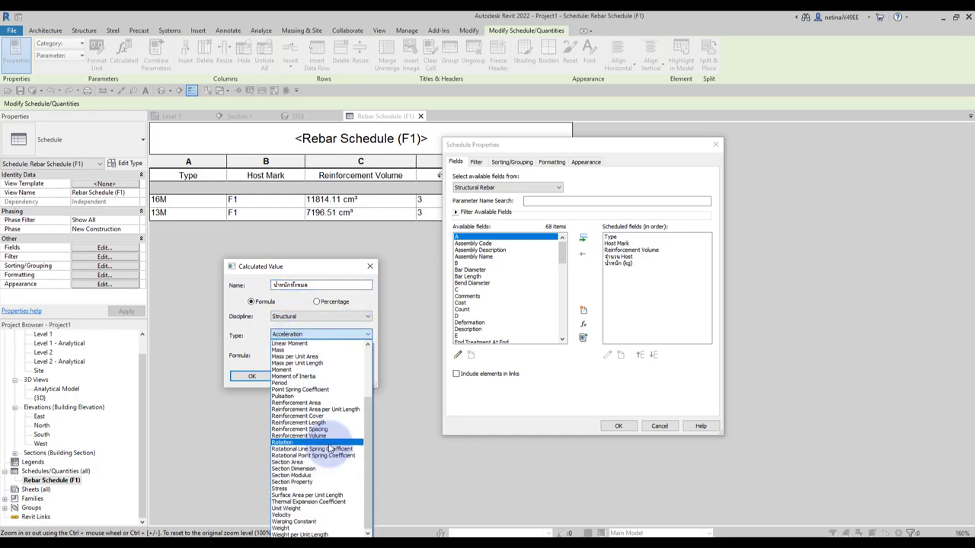
click(284, 349)
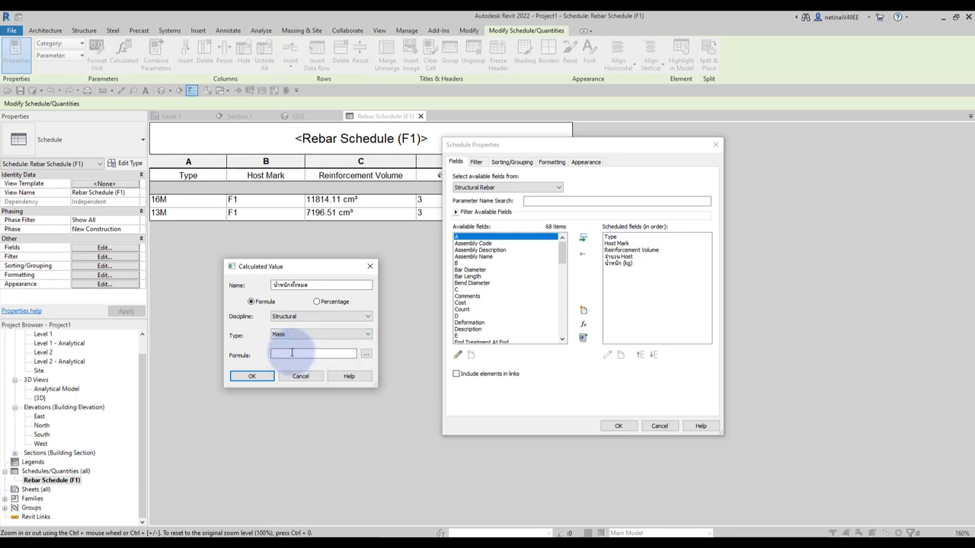
Add column F, น้ำหนักทั้งหมด, with formula [น้ำหนัก (kg)] * จำนวน Host.
click(366, 355)
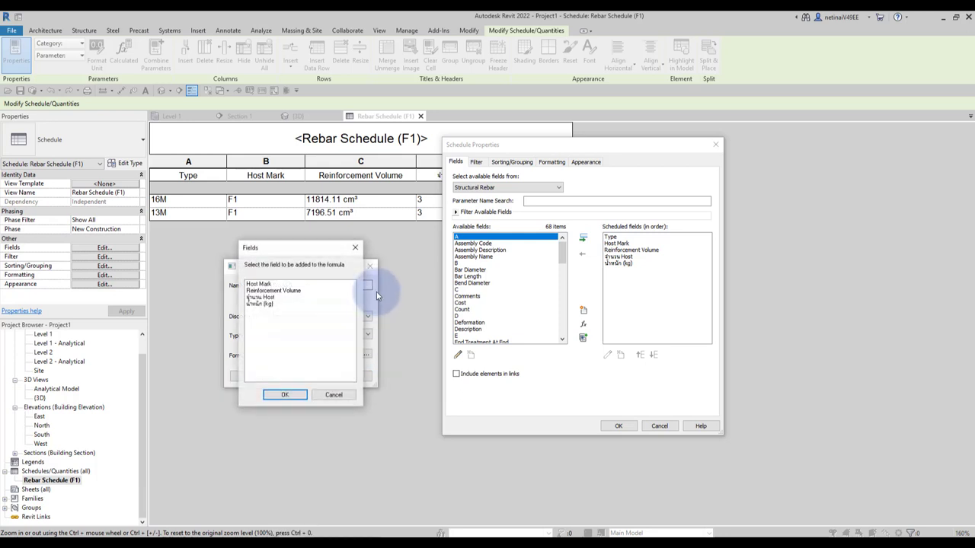
click(259, 303)
click(282, 394)
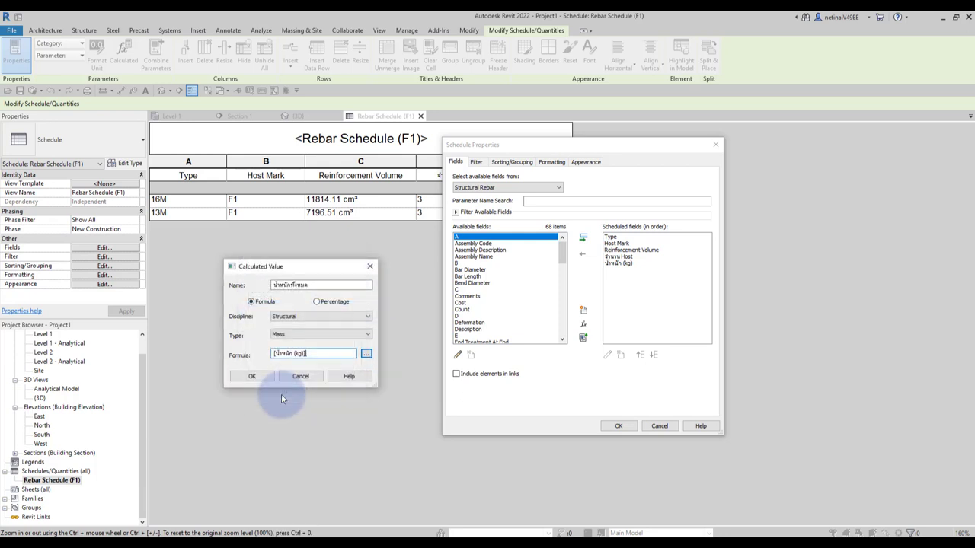
text(*)
click(367, 353)
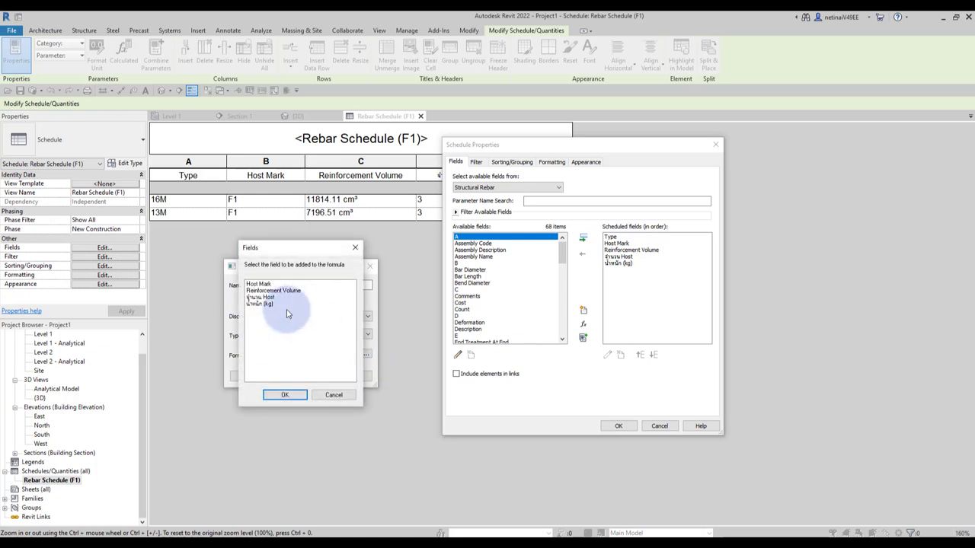
click(259, 297)
click(282, 394)
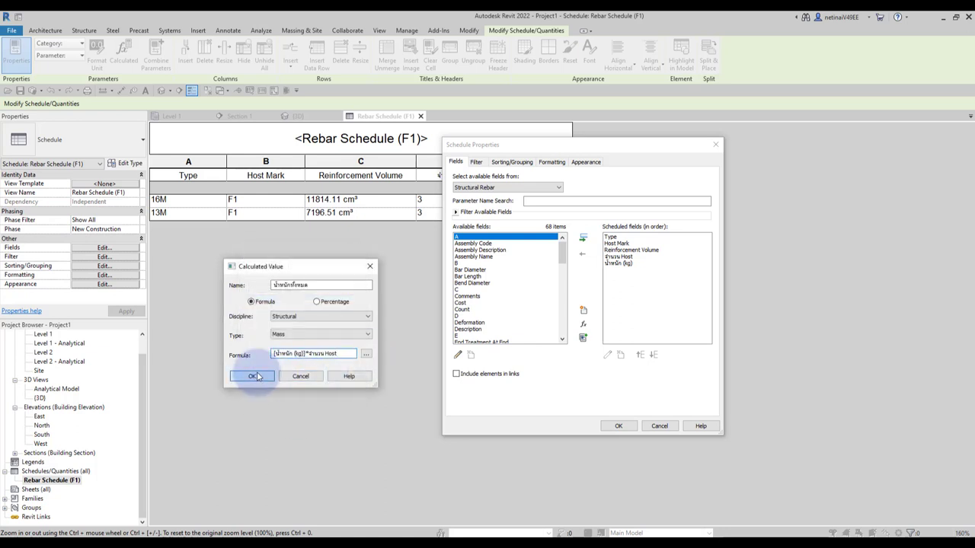
click(254, 374)
click(617, 425)
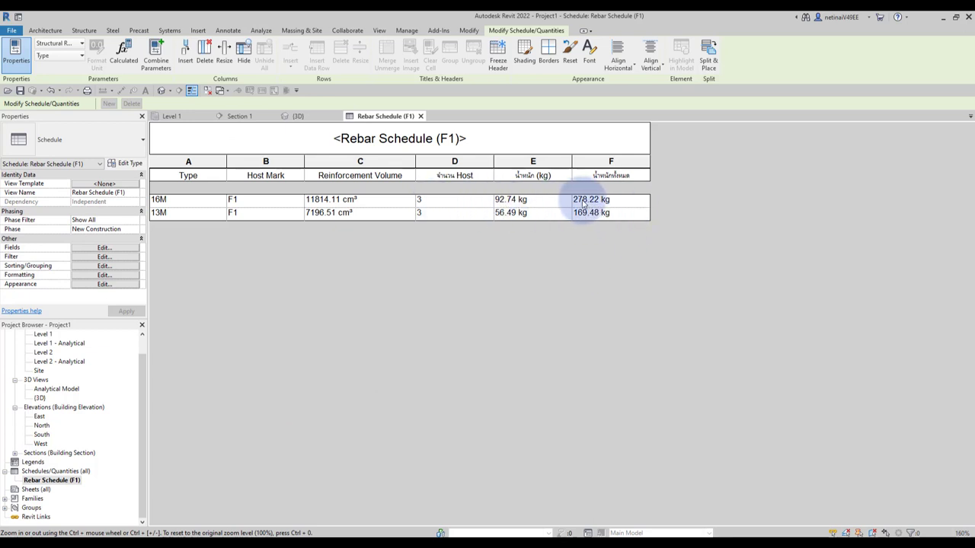
click(51, 480)
Duplicate the F1 schedule and rename the copy Rebar Schedule (F2).
right_click(51, 480)
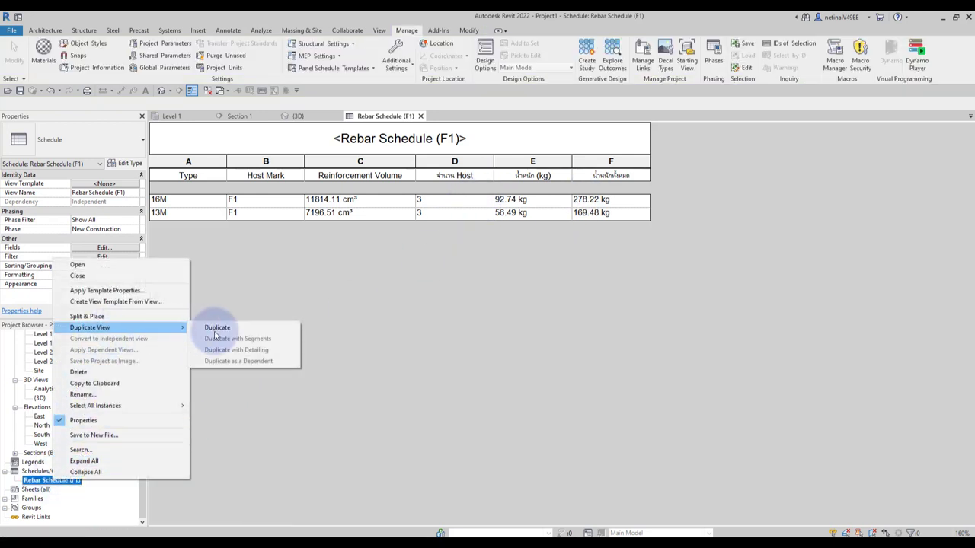
click(201, 328)
click(68, 491)
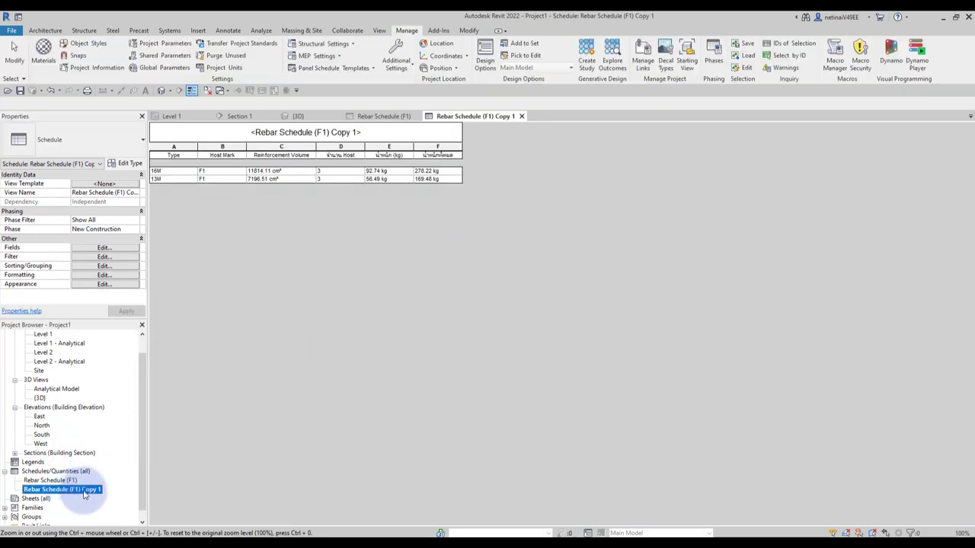
click(68, 491)
text(2d)
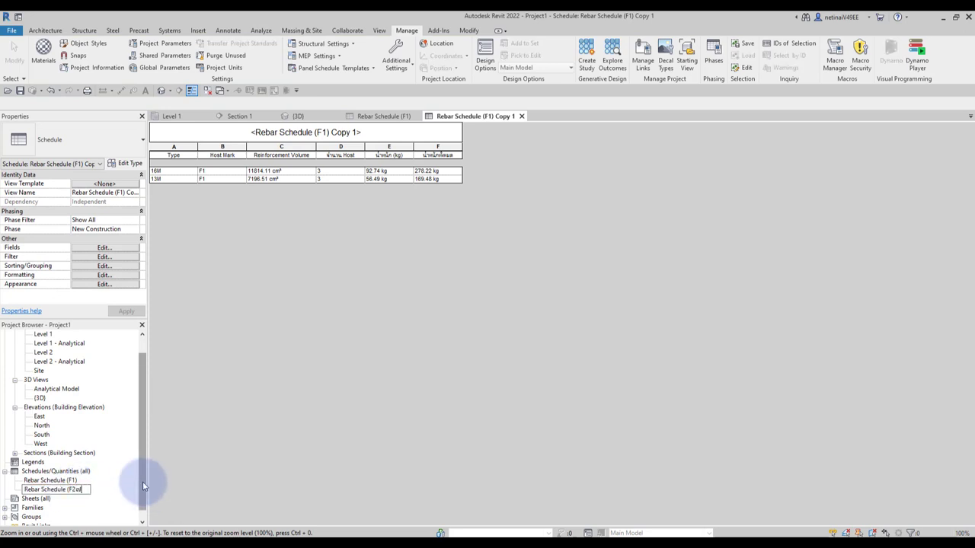
text())
key(Return)
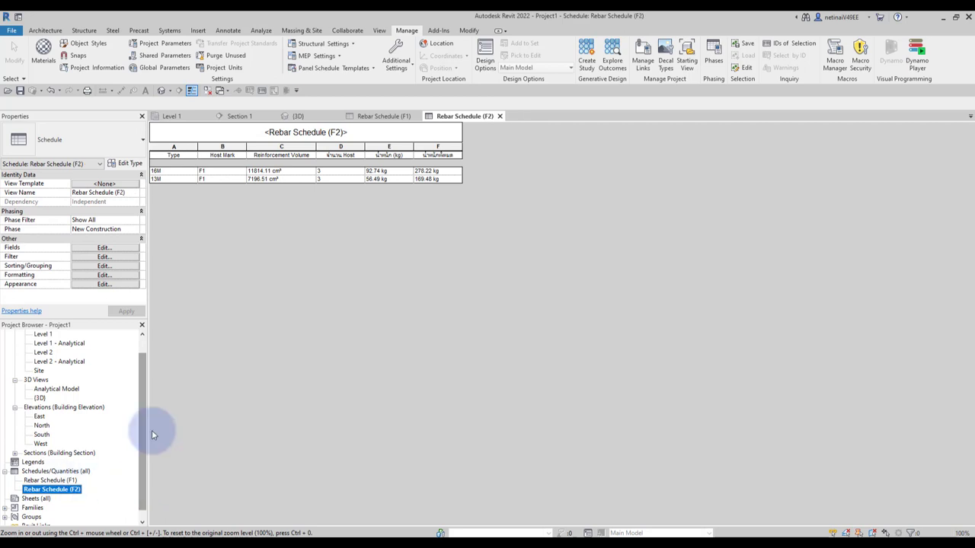
Filter the new schedule to Host Mark equals F2, then switch to the 3D view.
click(111, 259)
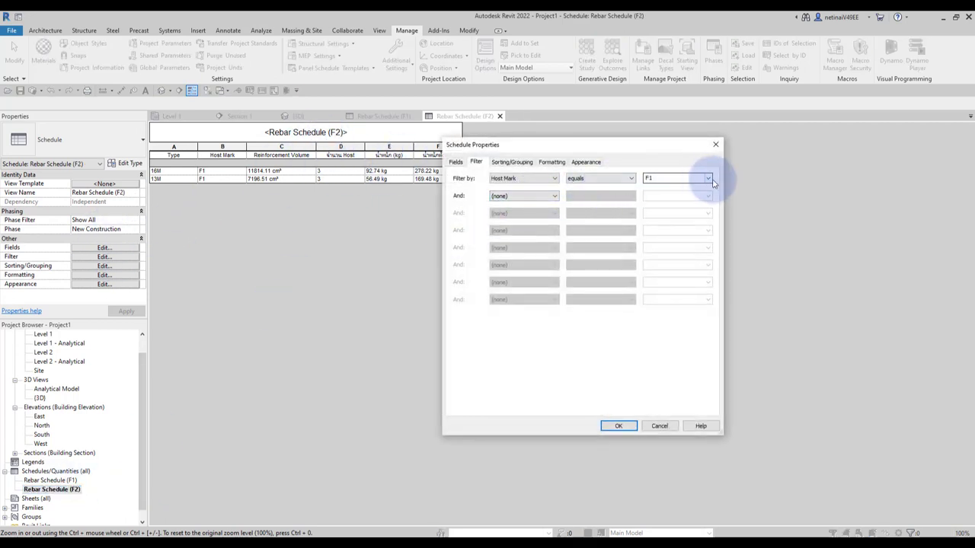
click(655, 178)
click(676, 195)
click(618, 426)
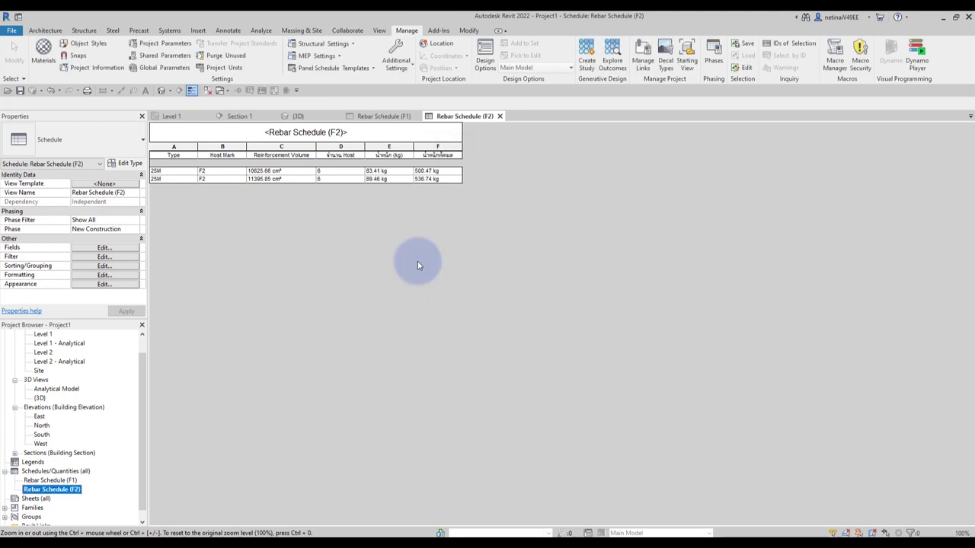
drag(394, 193, 376, 192)
ctrl+scroll(384, 181, up, 3)
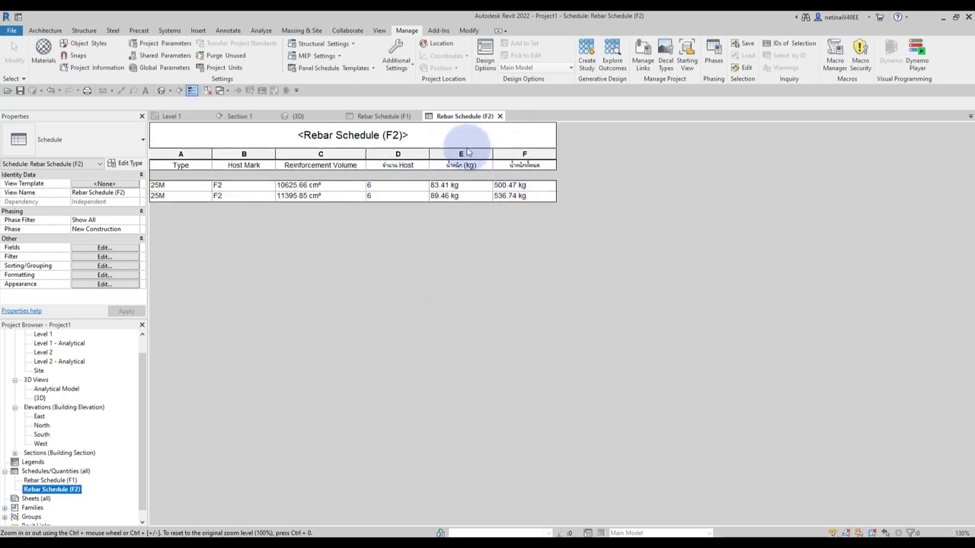
click(299, 116)
Delete one F1 footing, leaving host count 2 and totals of 185.48 kg and 112.99 kg.
scroll(481, 314, down, 4)
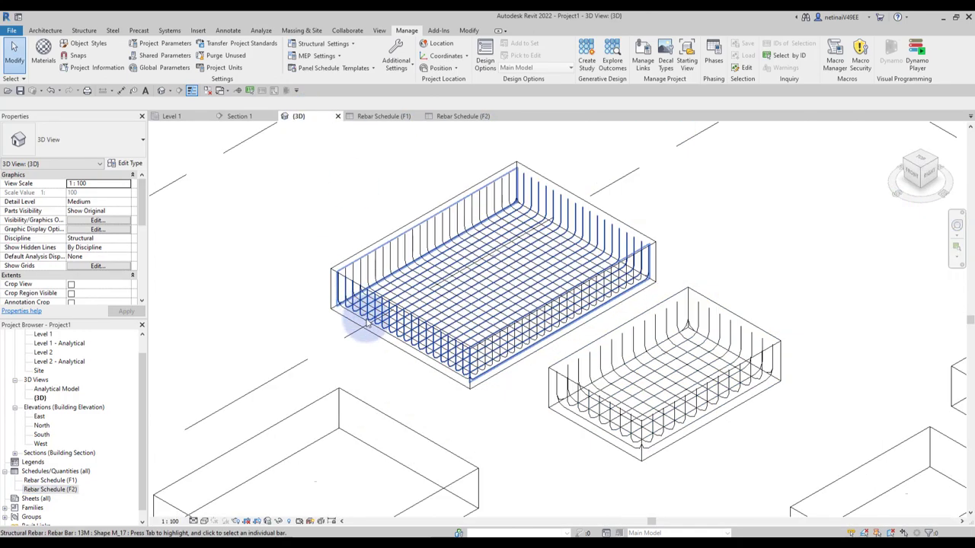
scroll(348, 322, down, 4)
scroll(413, 370, down, 2)
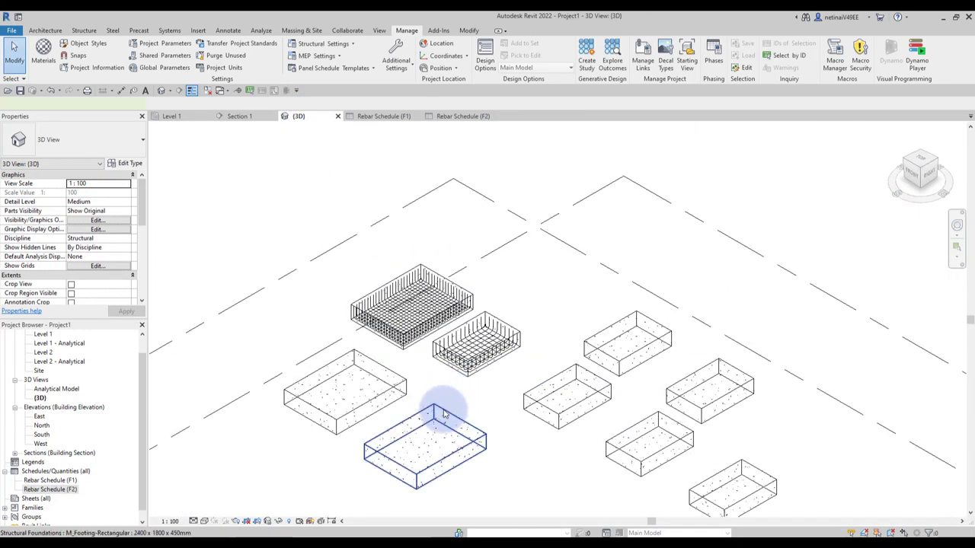
click(450, 405)
scroll(437, 403, up, 2)
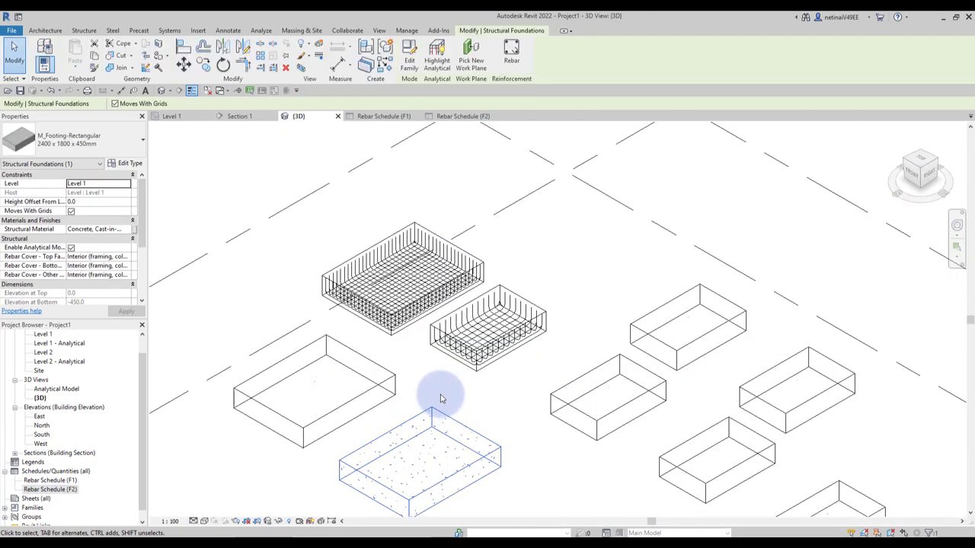
click(383, 117)
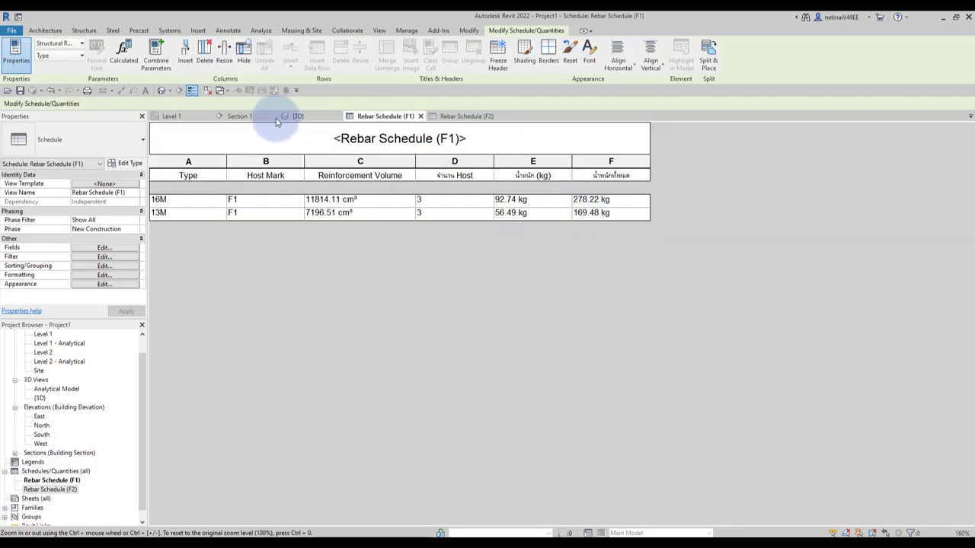
click(318, 116)
click(448, 412)
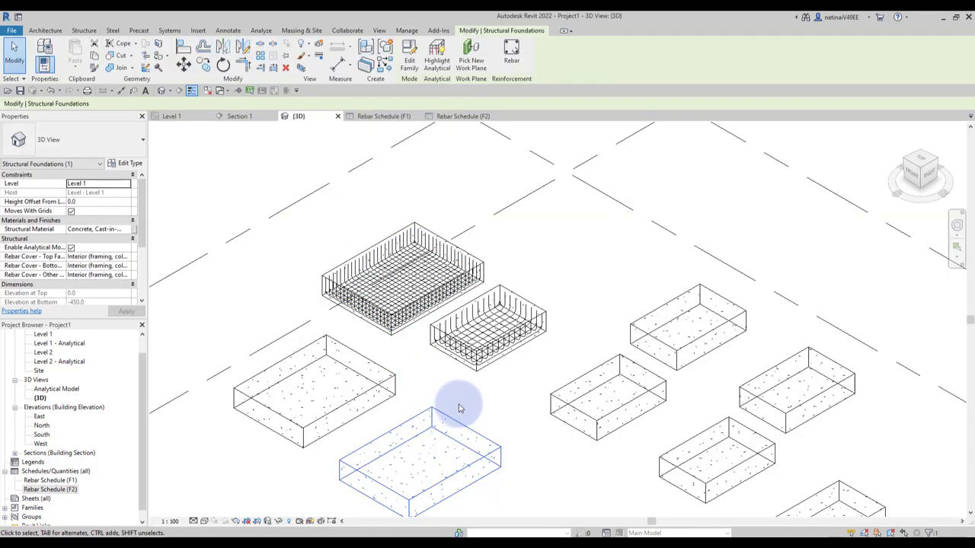
key(Escape)
click(466, 122)
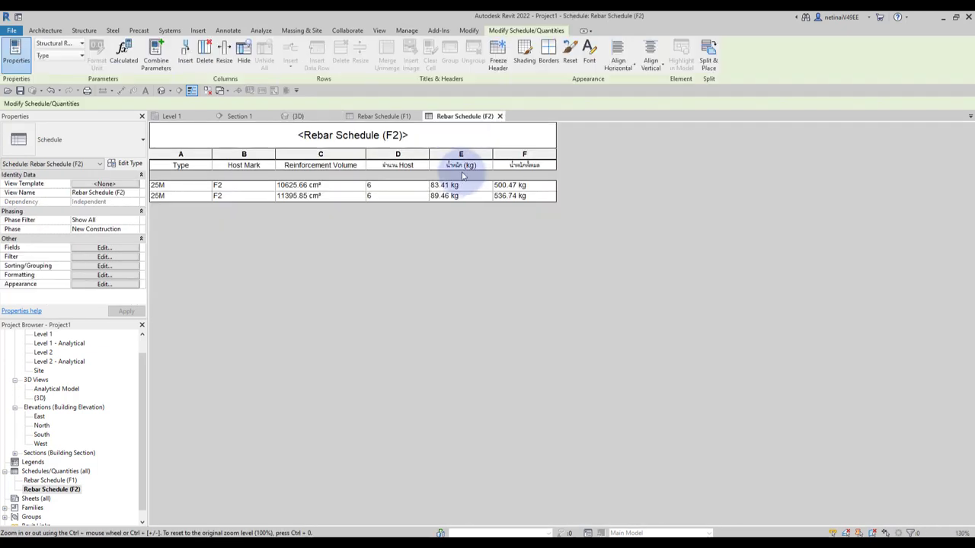
click(372, 120)
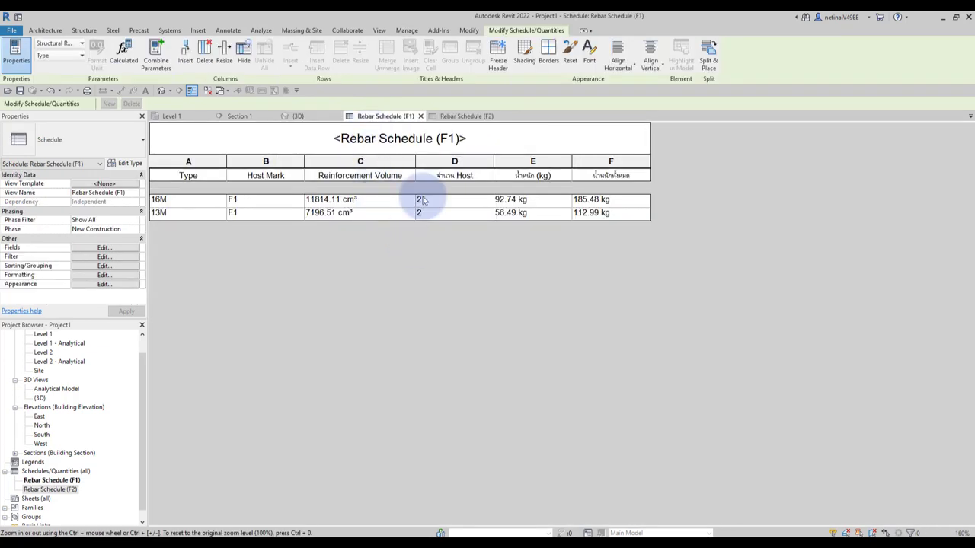